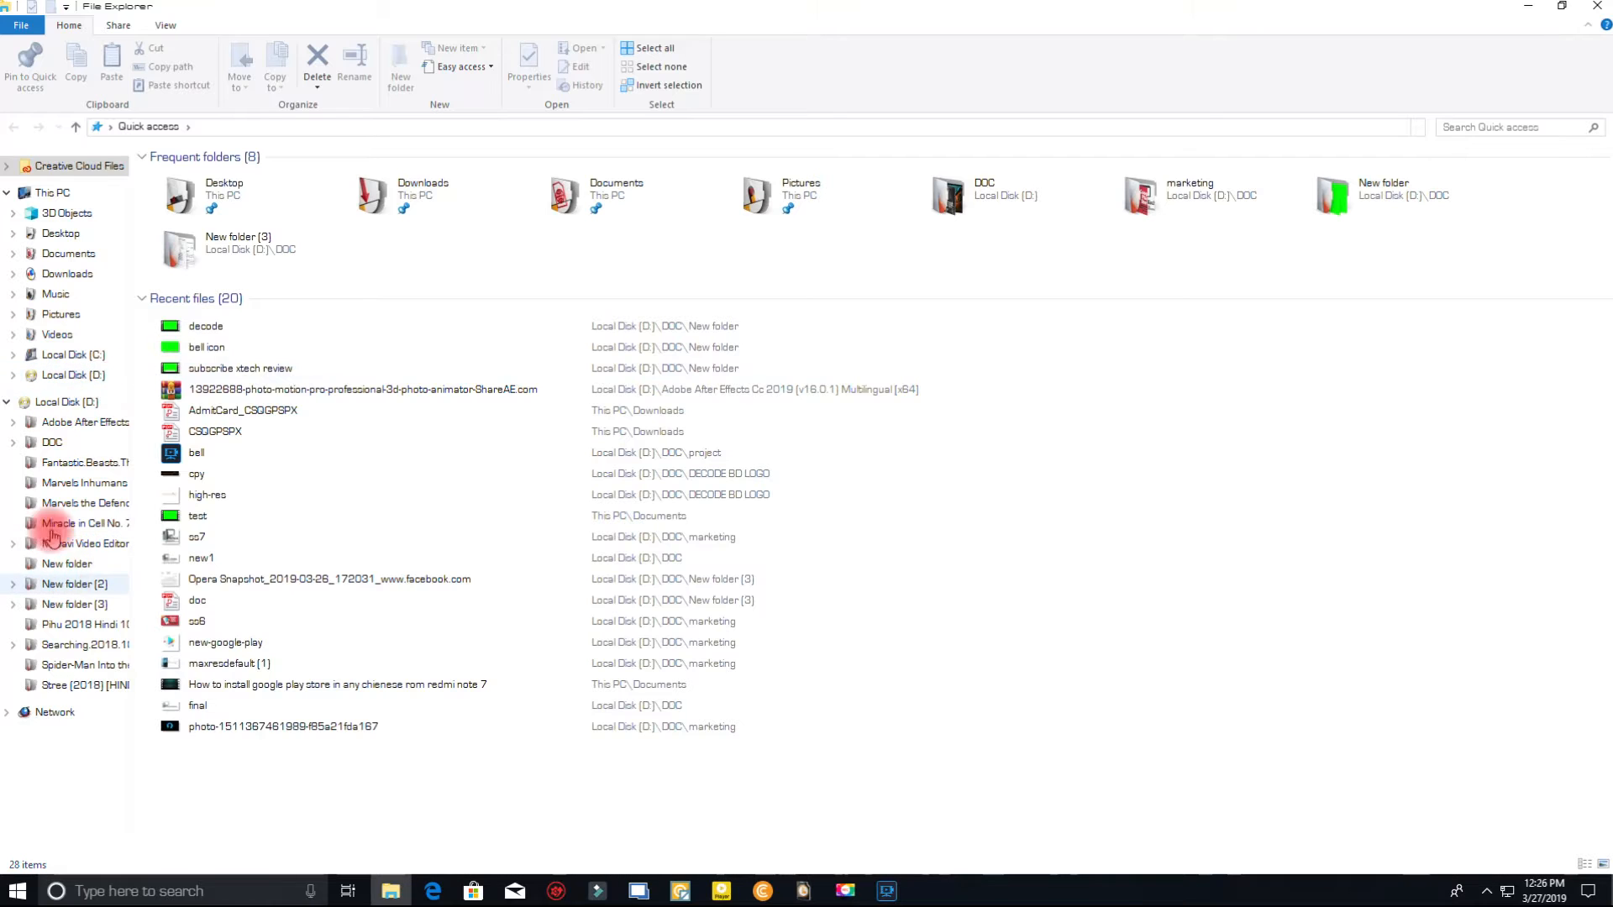
Add the "subscribe xtech review" video from the New folder inside DOC to the start of the video track.
{"action": "left_click", "coordinate": [72, 442]}
{"action": "double_click", "coordinate": [732, 198]}
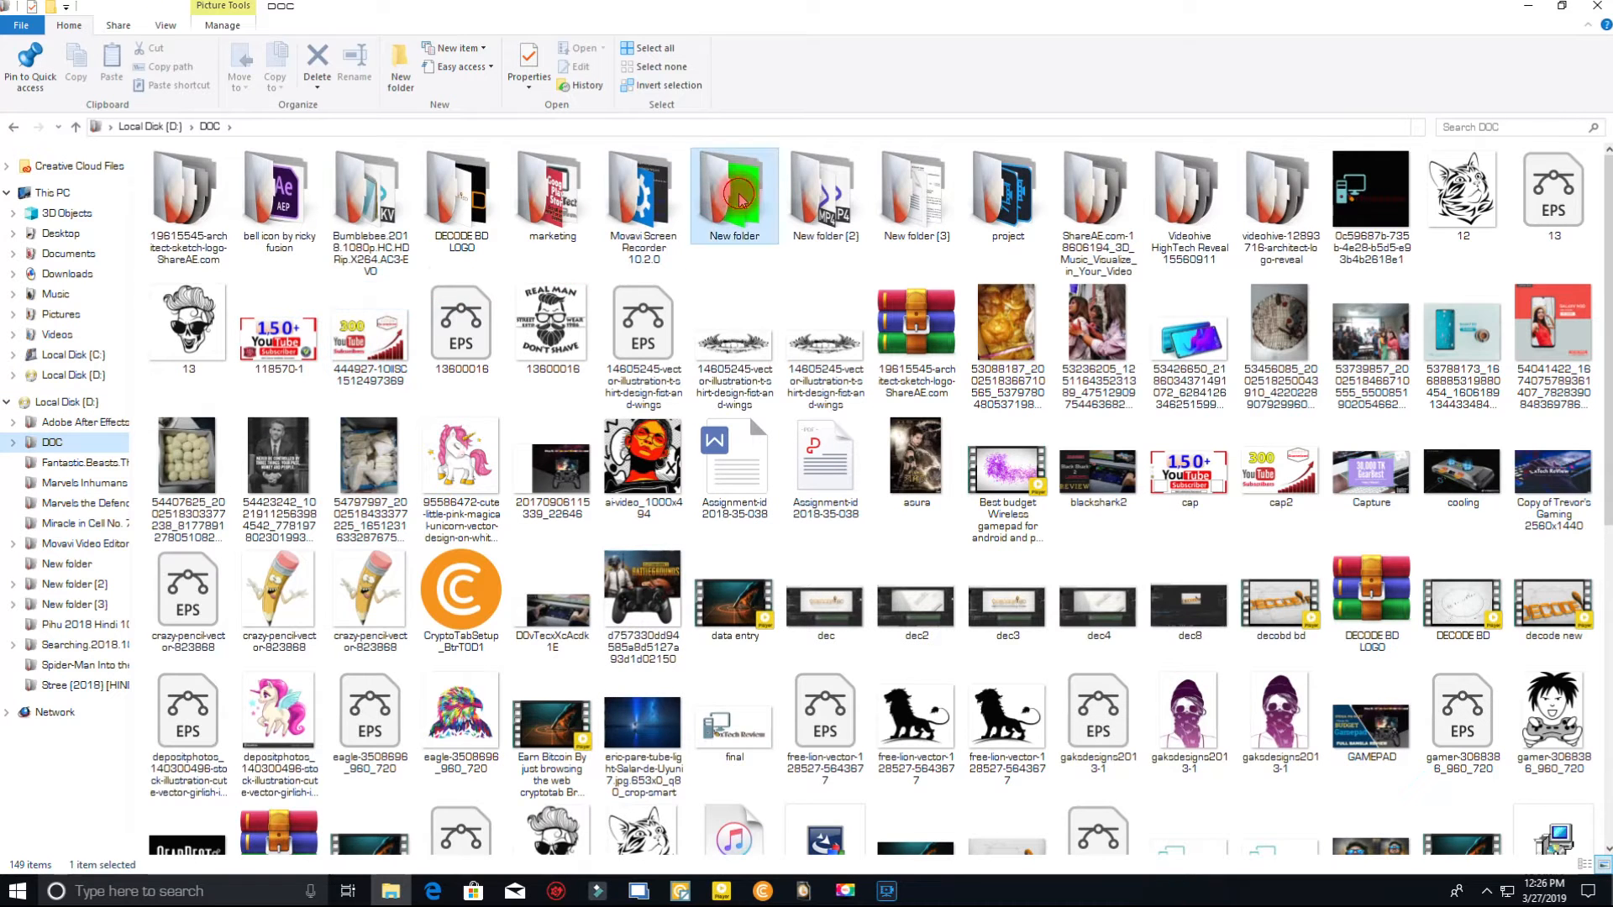
{"action": "left_click_drag", "start_coordinate": [1298, 202], "coordinate": [565, 580]}
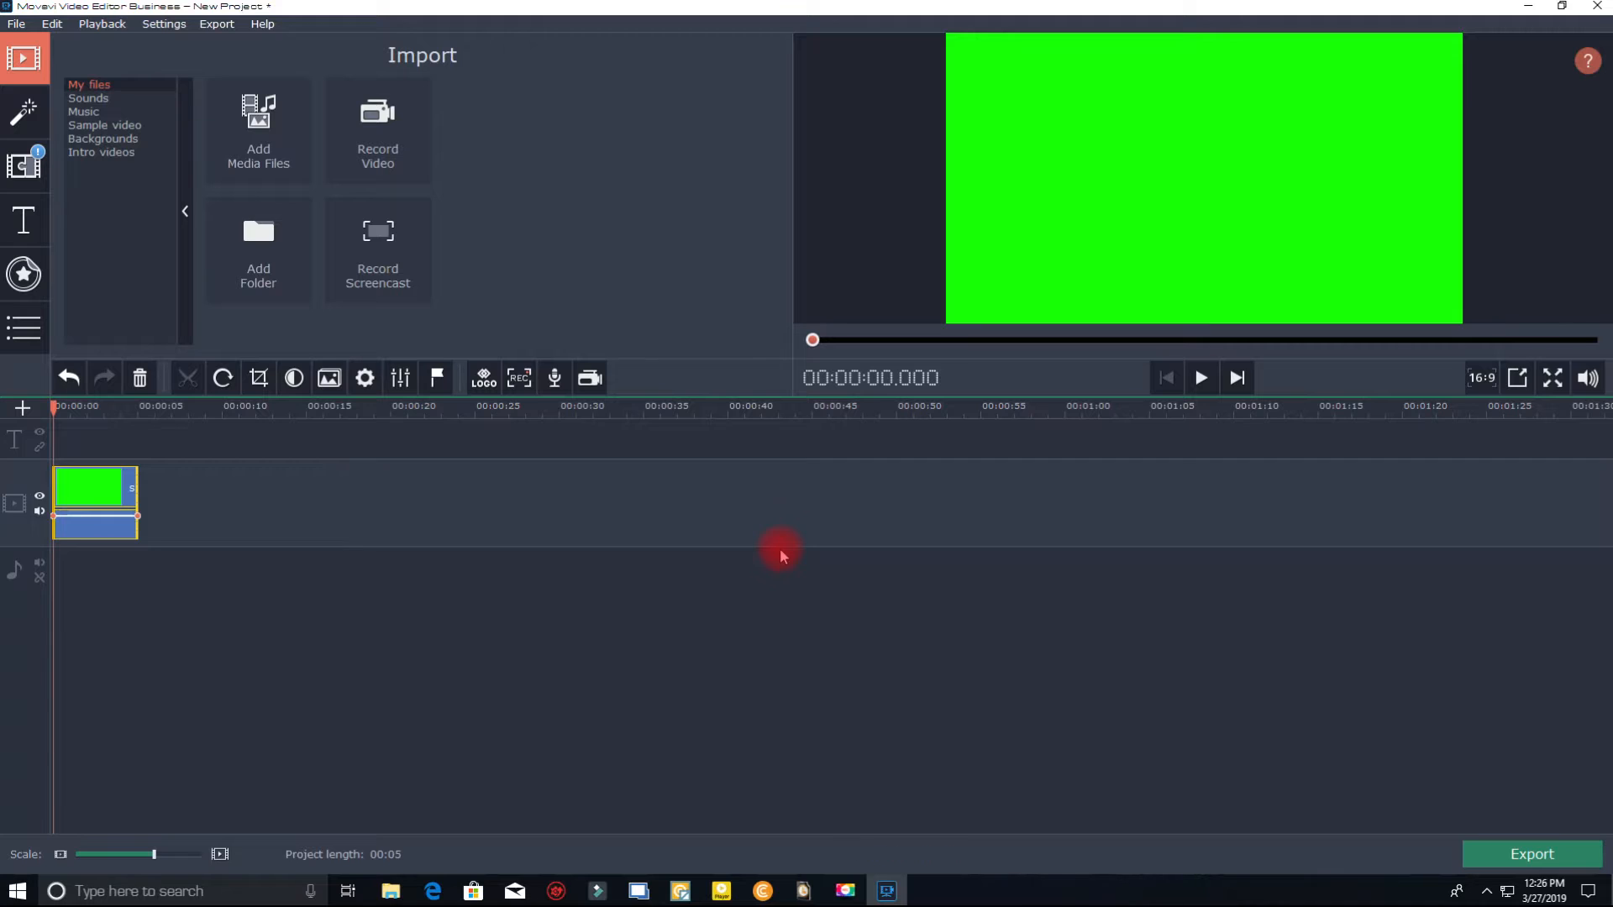
Preview the subscribe clip on the timeline and return the playhead to the start.
{"action": "left_click_drag", "start_coordinate": [52, 411], "coordinate": [87, 417]}
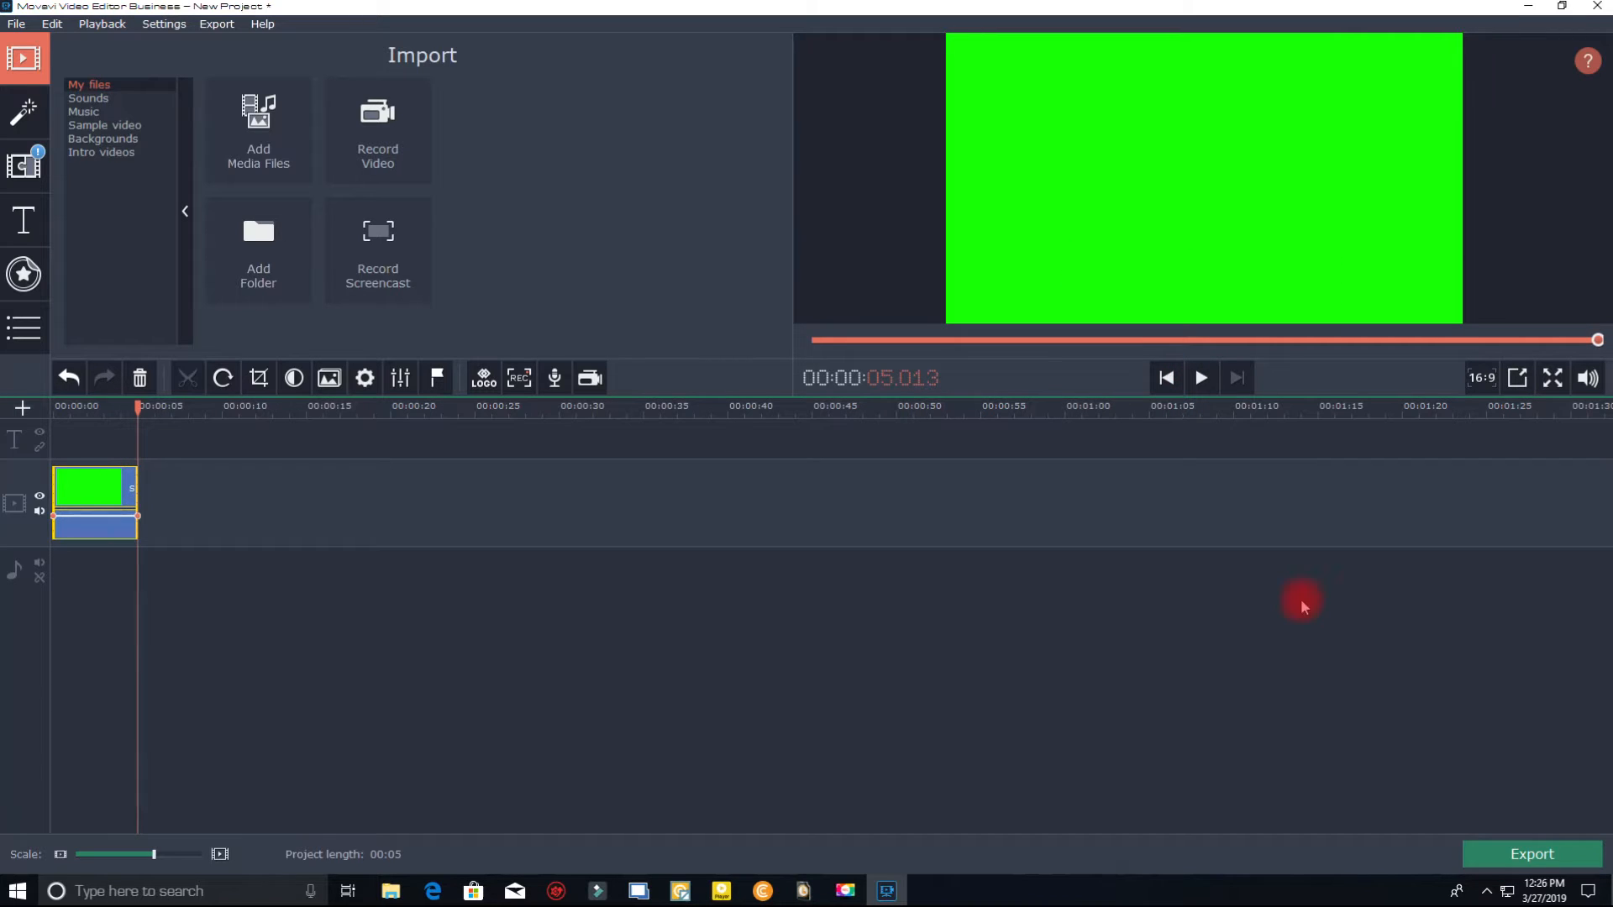
{"action": "left_click", "coordinate": [1203, 378]}
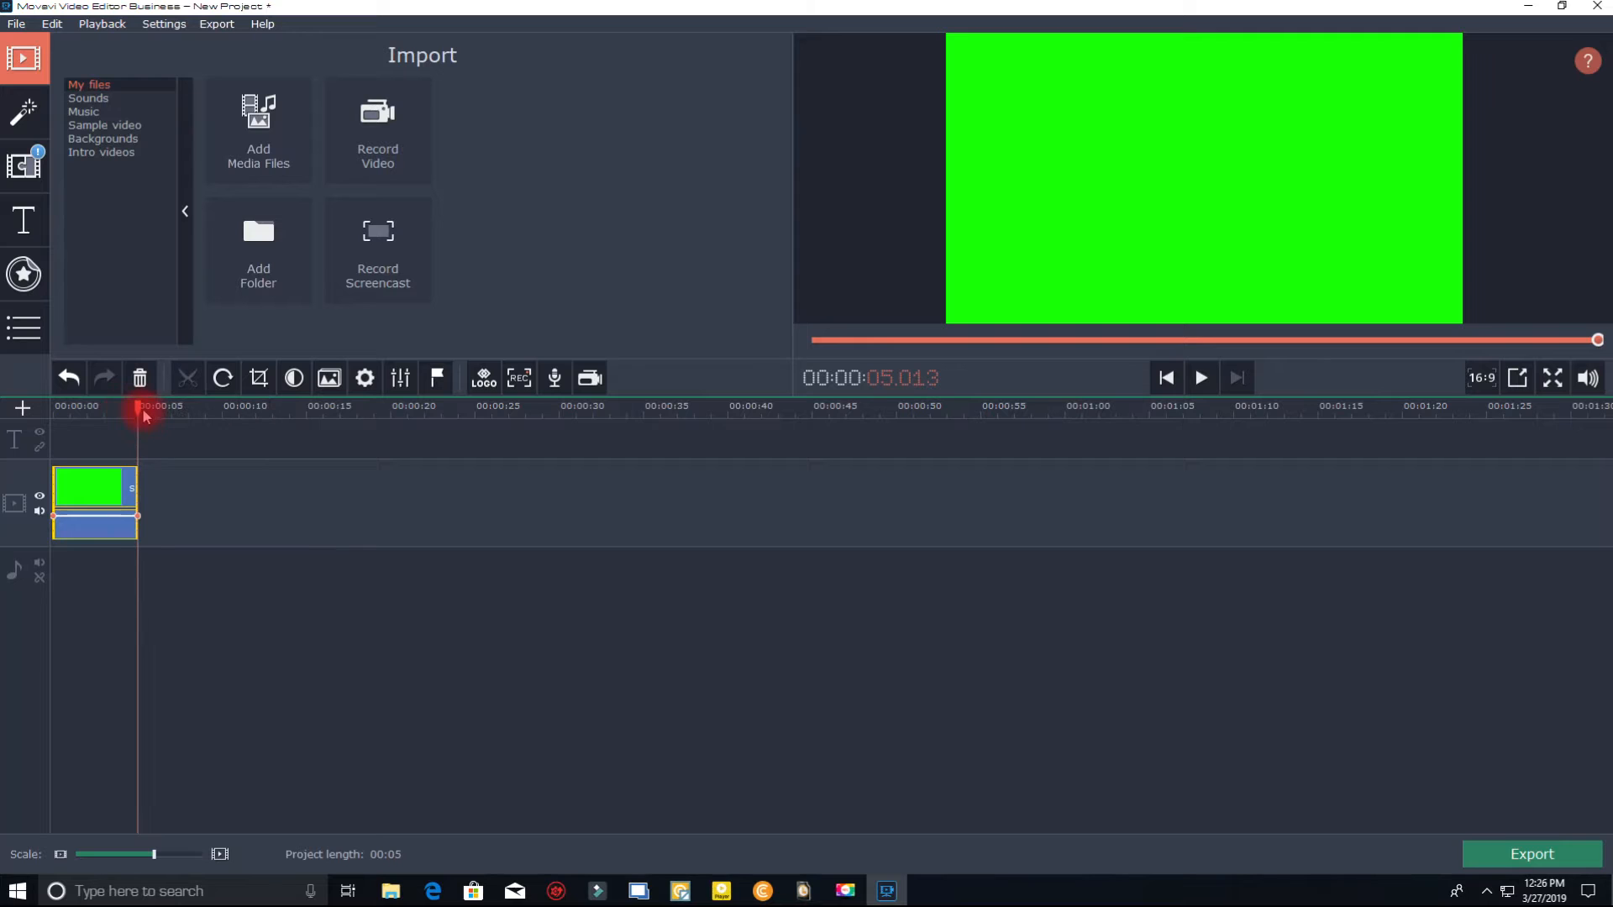
{"action": "left_click_drag", "start_coordinate": [139, 408], "coordinate": [3, 437]}
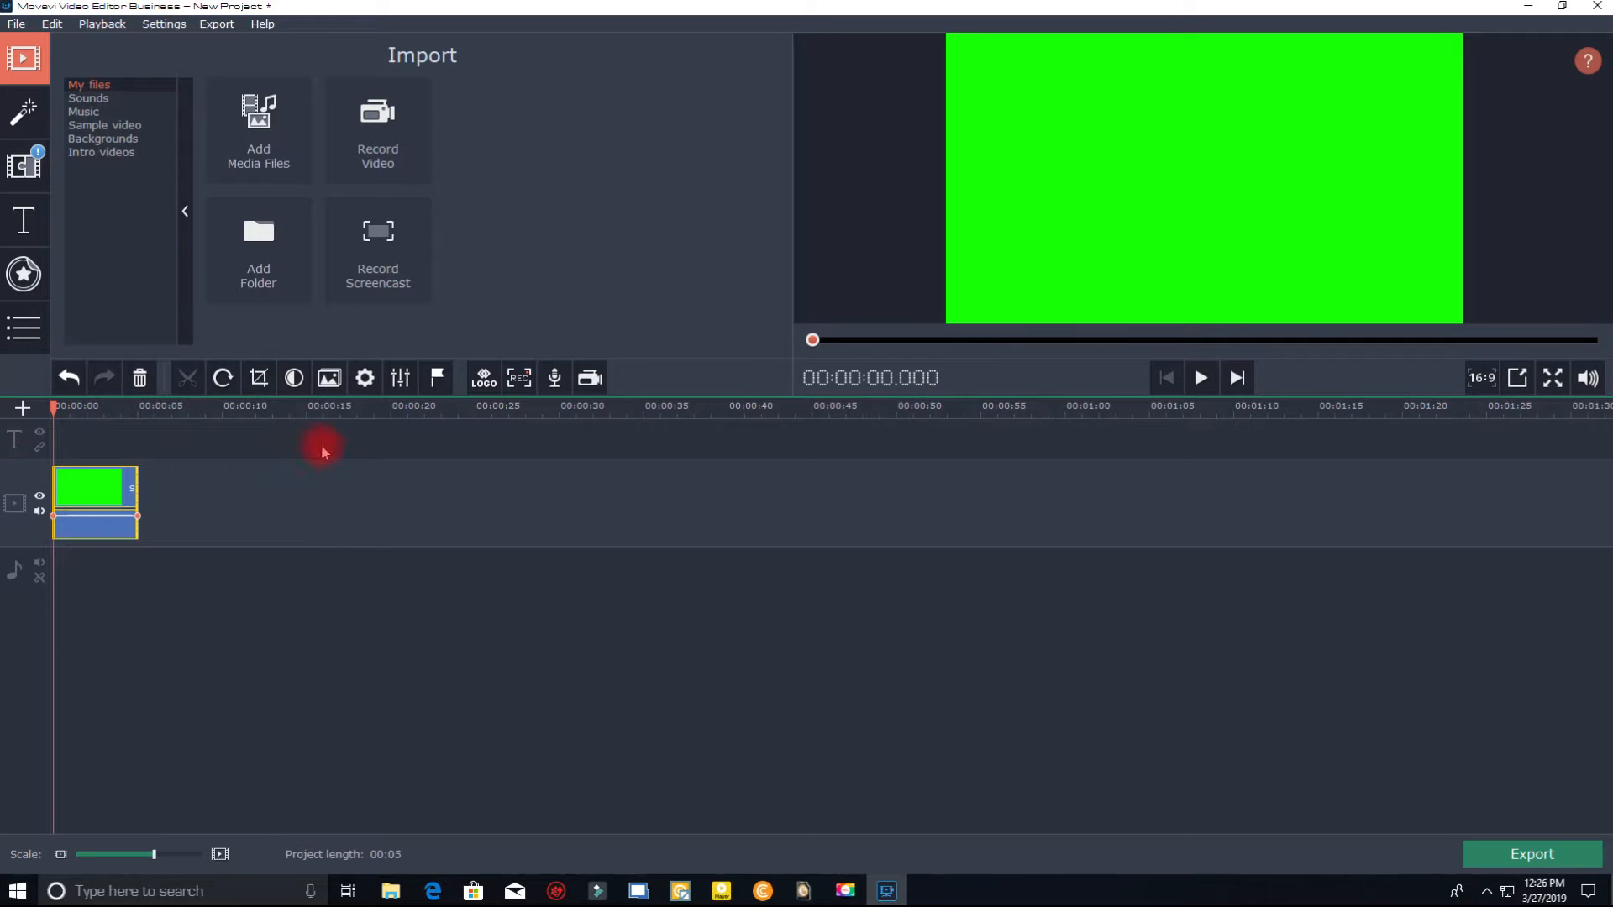
Add cpy.png from the DECODE BD LOGO folder to the overlay track above the subscribe video.
{"action": "left_click", "coordinate": [391, 893]}
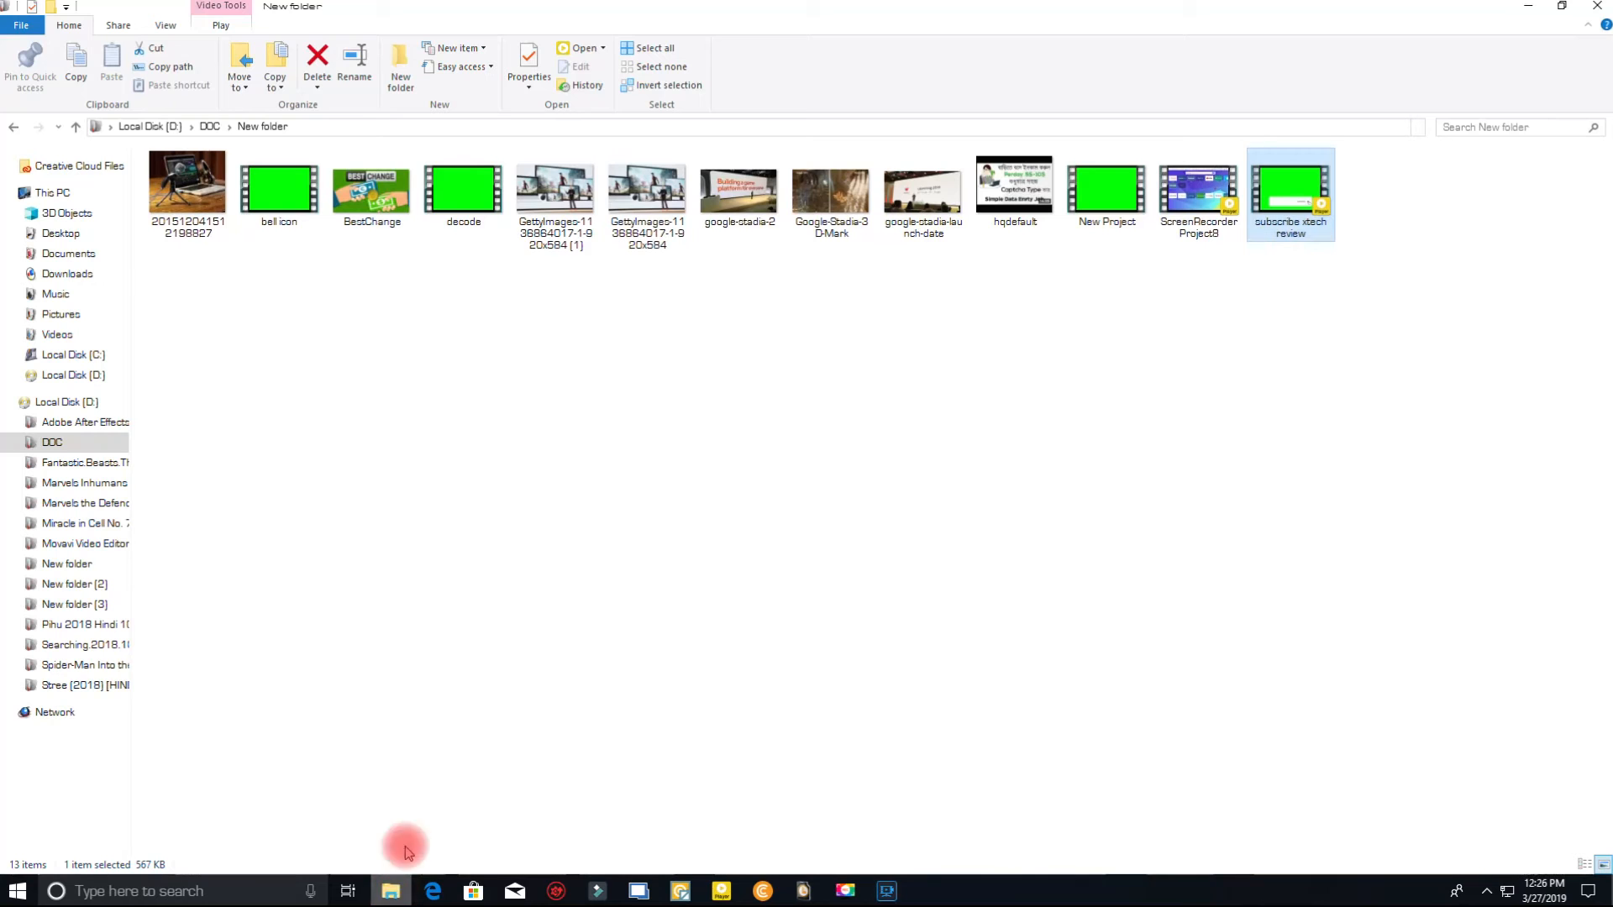
{"action": "left_click", "coordinate": [75, 126]}
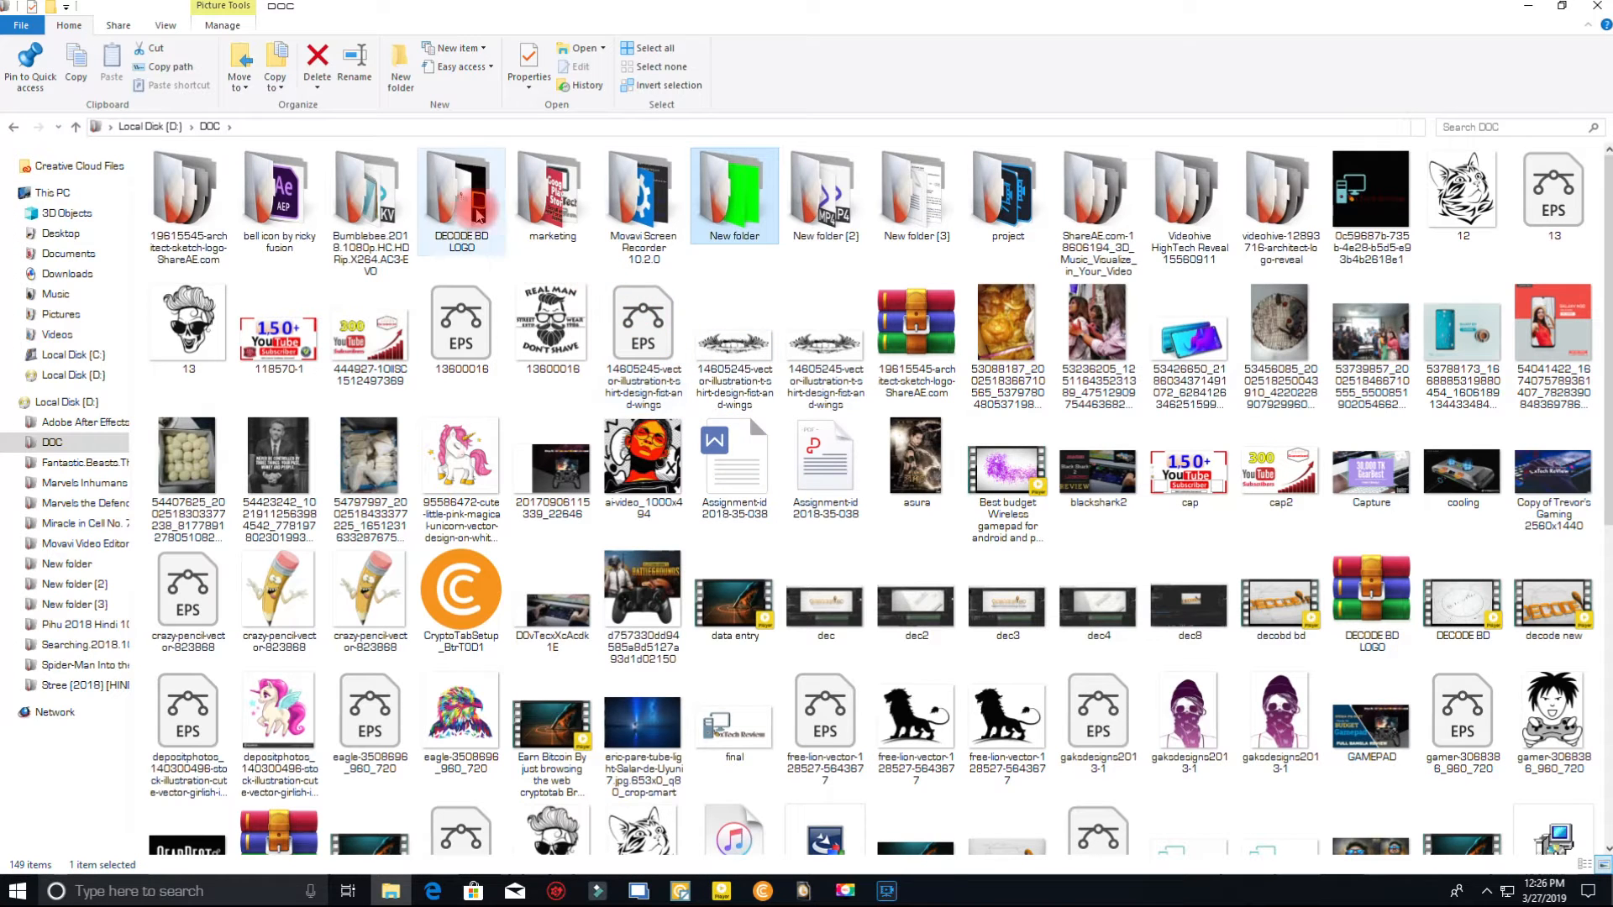
{"action": "double_click", "coordinate": [458, 215]}
{"action": "left_click_drag", "start_coordinate": [311, 218], "coordinate": [77, 454]}
{"action": "left_click_drag", "start_coordinate": [163, 483], "coordinate": [101, 450]}
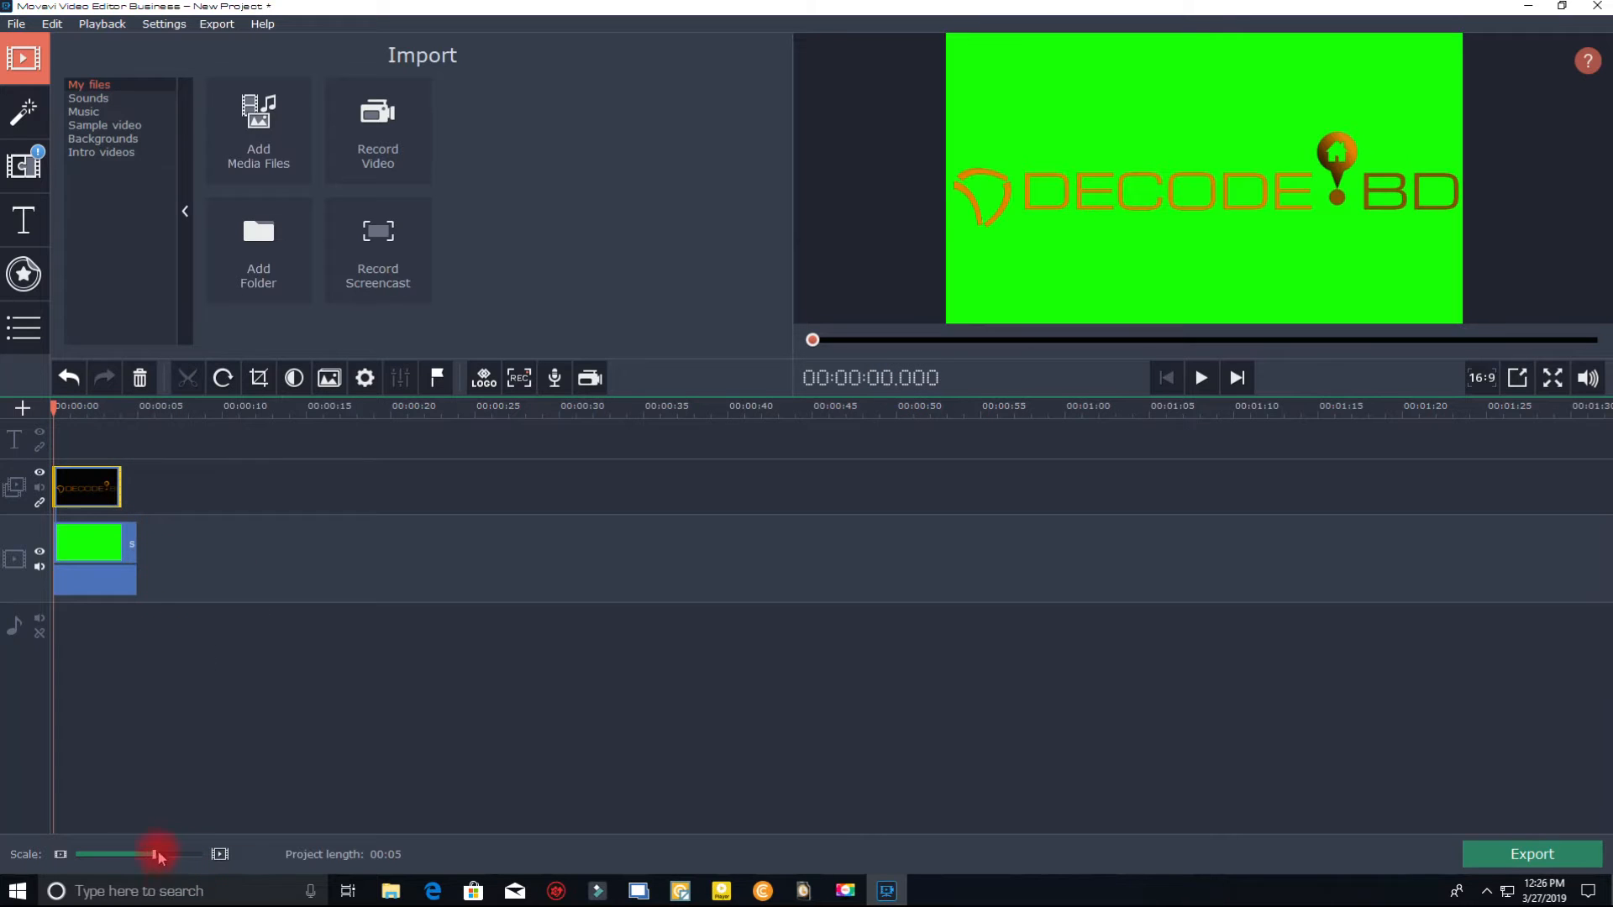
Shrink the cpy.png logo overlay and place it on the white banner beside the subscribe button.
{"action": "left_click_drag", "start_coordinate": [158, 857], "coordinate": [179, 855]}
{"action": "left_click_drag", "start_coordinate": [109, 478], "coordinate": [126, 480]}
{"action": "double_click", "coordinate": [215, 496]}
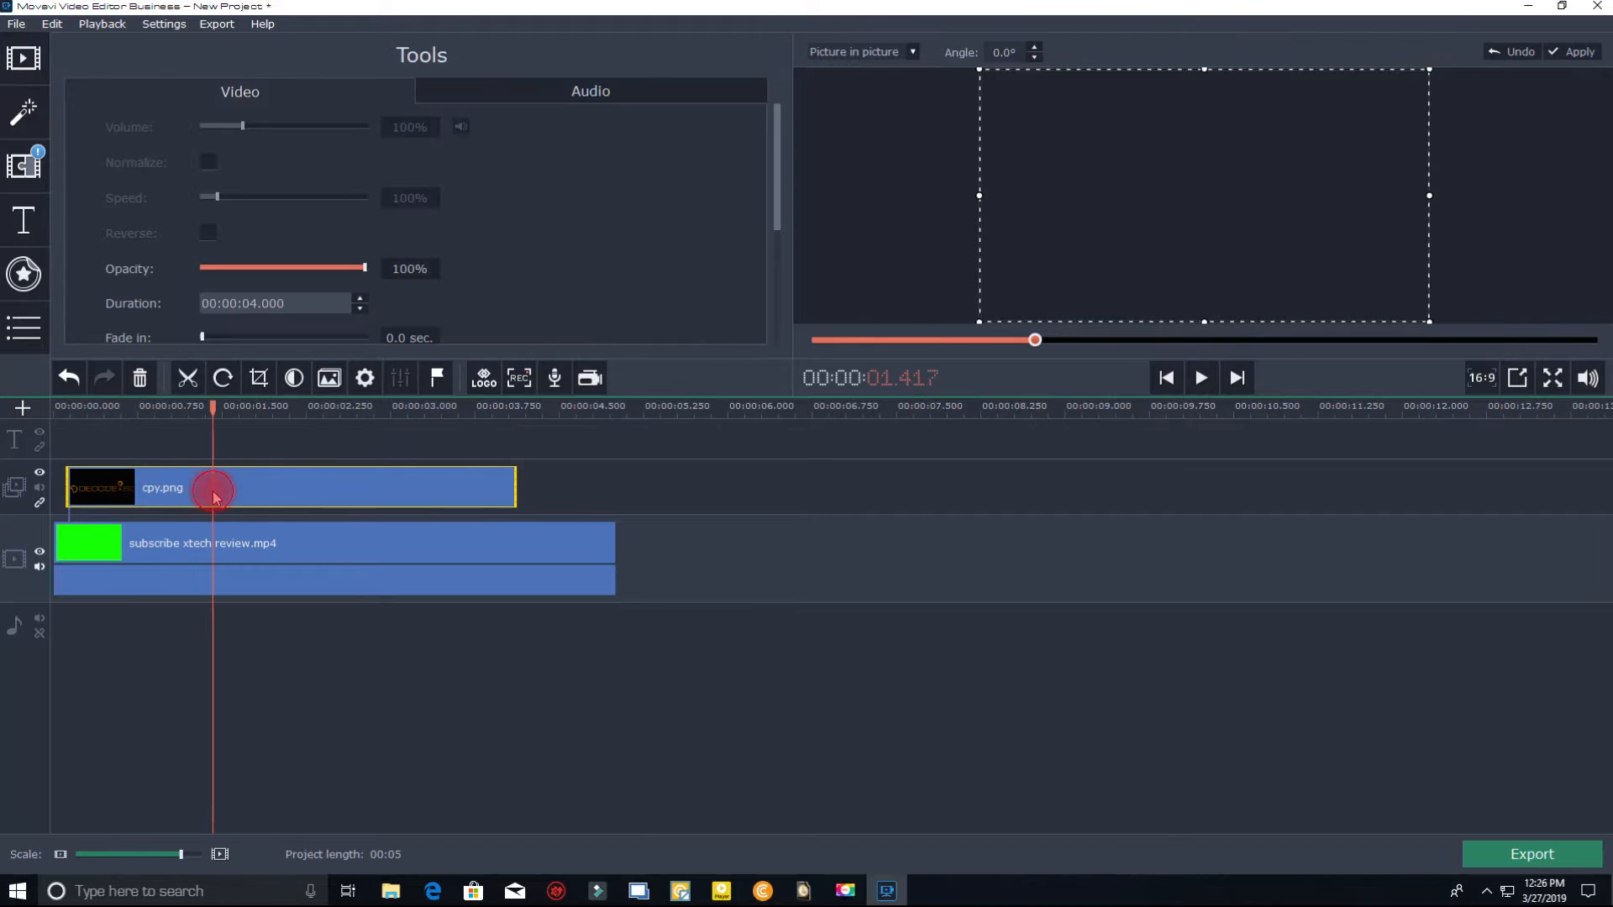
{"action": "left_click_drag", "start_coordinate": [1429, 322], "coordinate": [1135, 267]}
{"action": "left_click", "coordinate": [213, 649]}
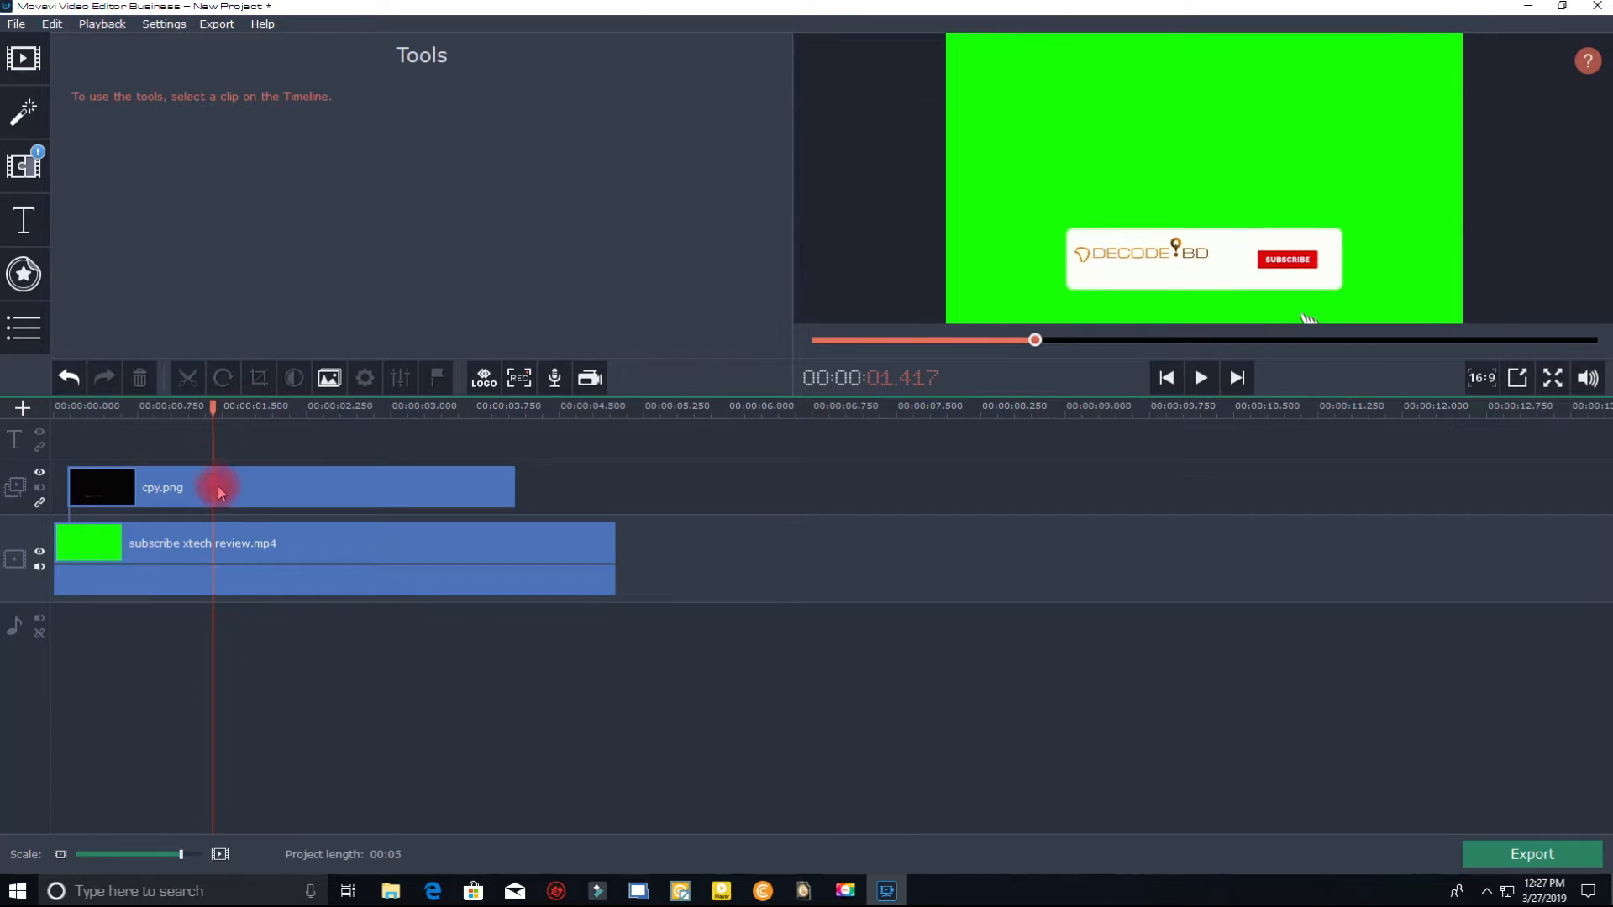
Play the project through and shift the cpy.png clip to start at about 0.5 seconds.
{"action": "left_click_drag", "start_coordinate": [216, 406], "coordinate": [5, 483]}
{"action": "left_click", "coordinate": [1212, 388]}
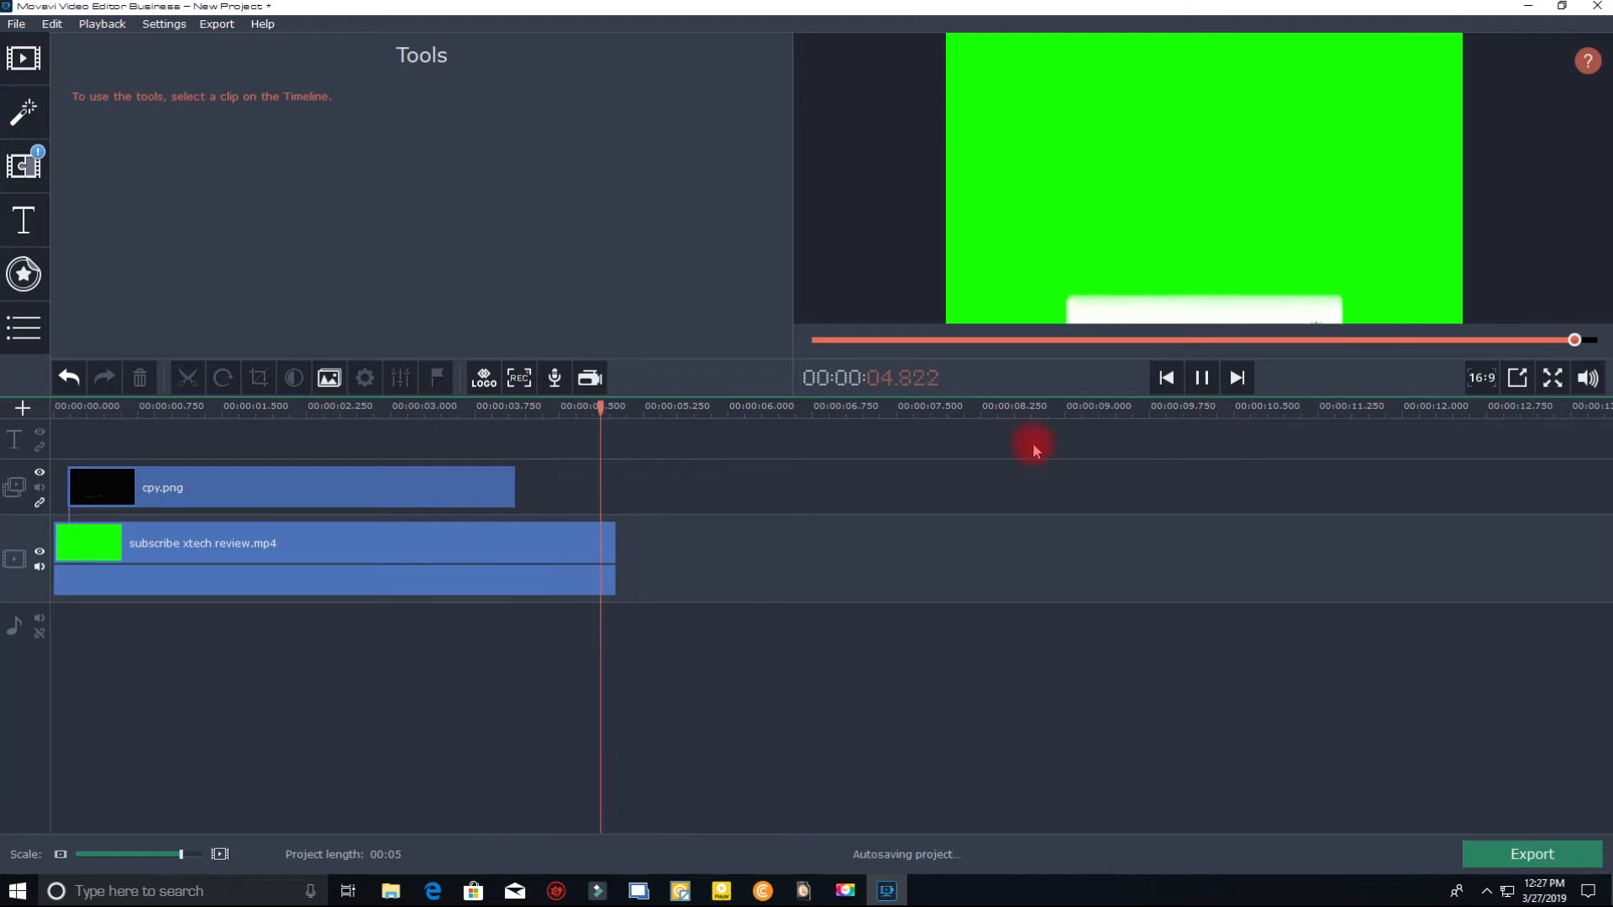
{"action": "left_click", "coordinate": [128, 490]}
{"action": "left_click_drag", "start_coordinate": [131, 490], "coordinate": [197, 486]}
{"action": "left_click_drag", "start_coordinate": [112, 418], "coordinate": [4, 417]}
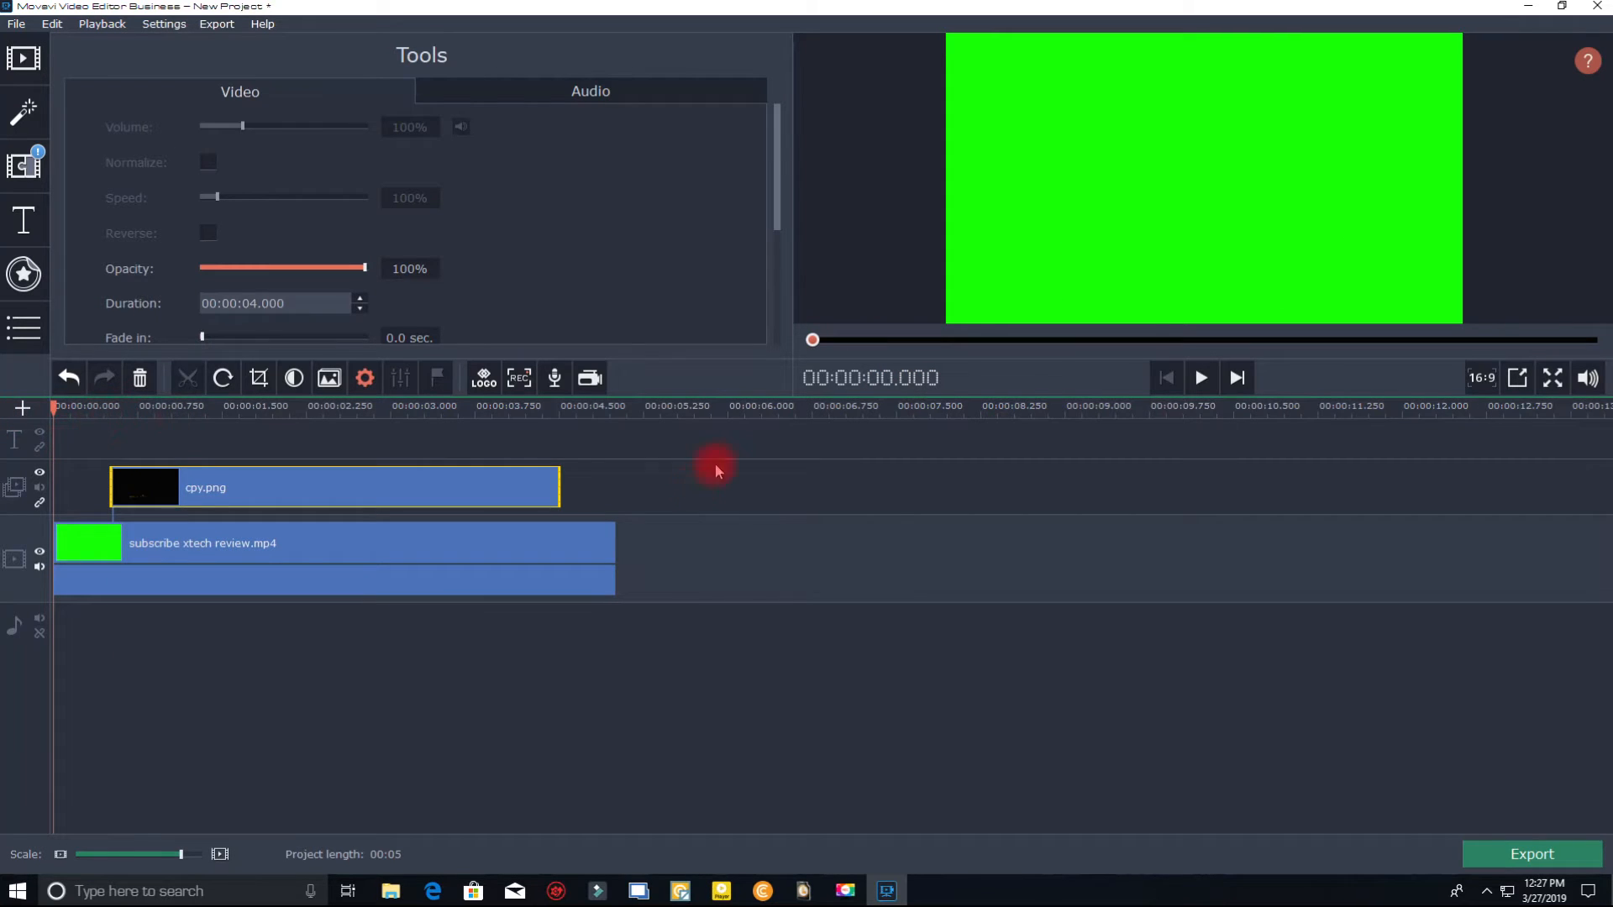
Add the Clean contrast title to the title track at the start of the timeline.
{"action": "left_click", "coordinate": [24, 220]}
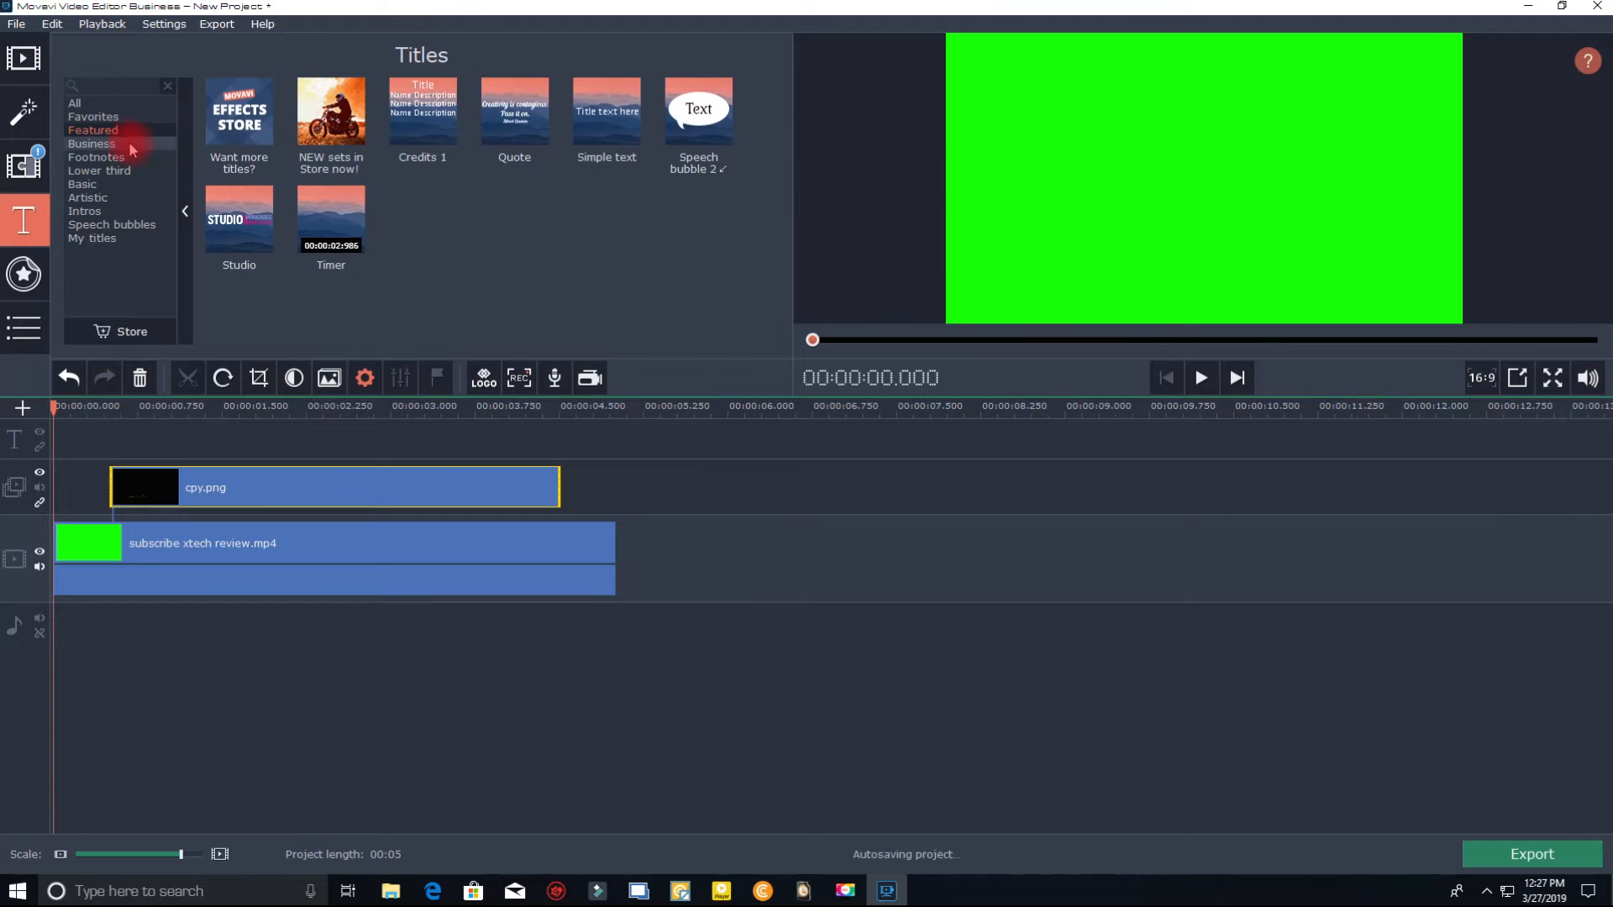
{"action": "left_click", "coordinate": [78, 104]}
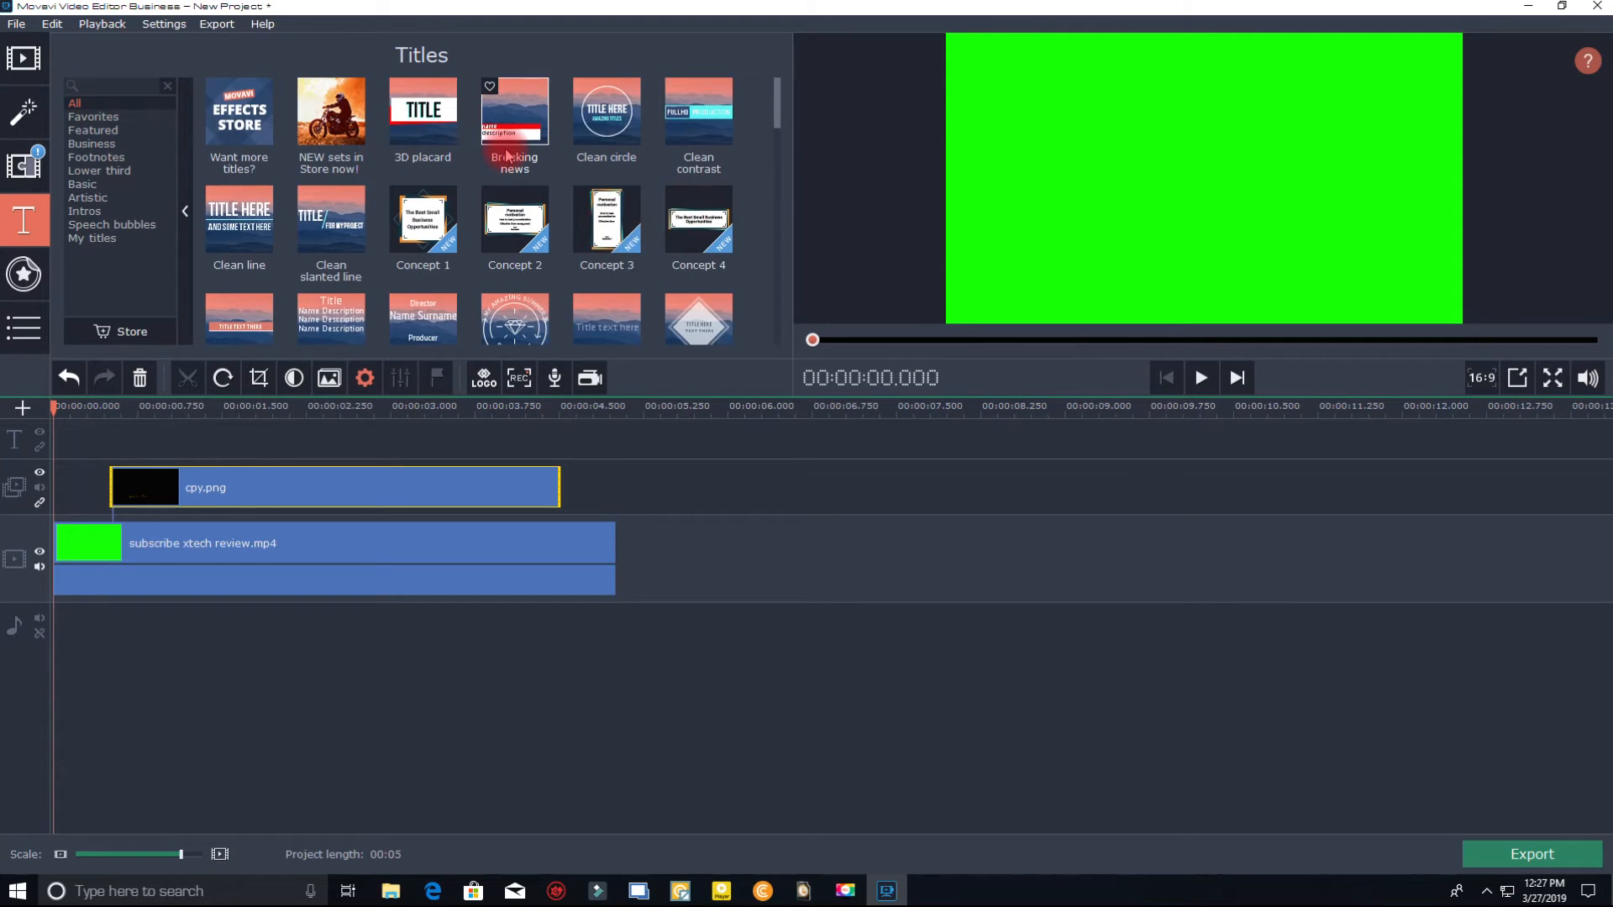
{"action": "left_click", "coordinate": [689, 126]}
{"action": "left_click_drag", "start_coordinate": [692, 109], "coordinate": [72, 426]}
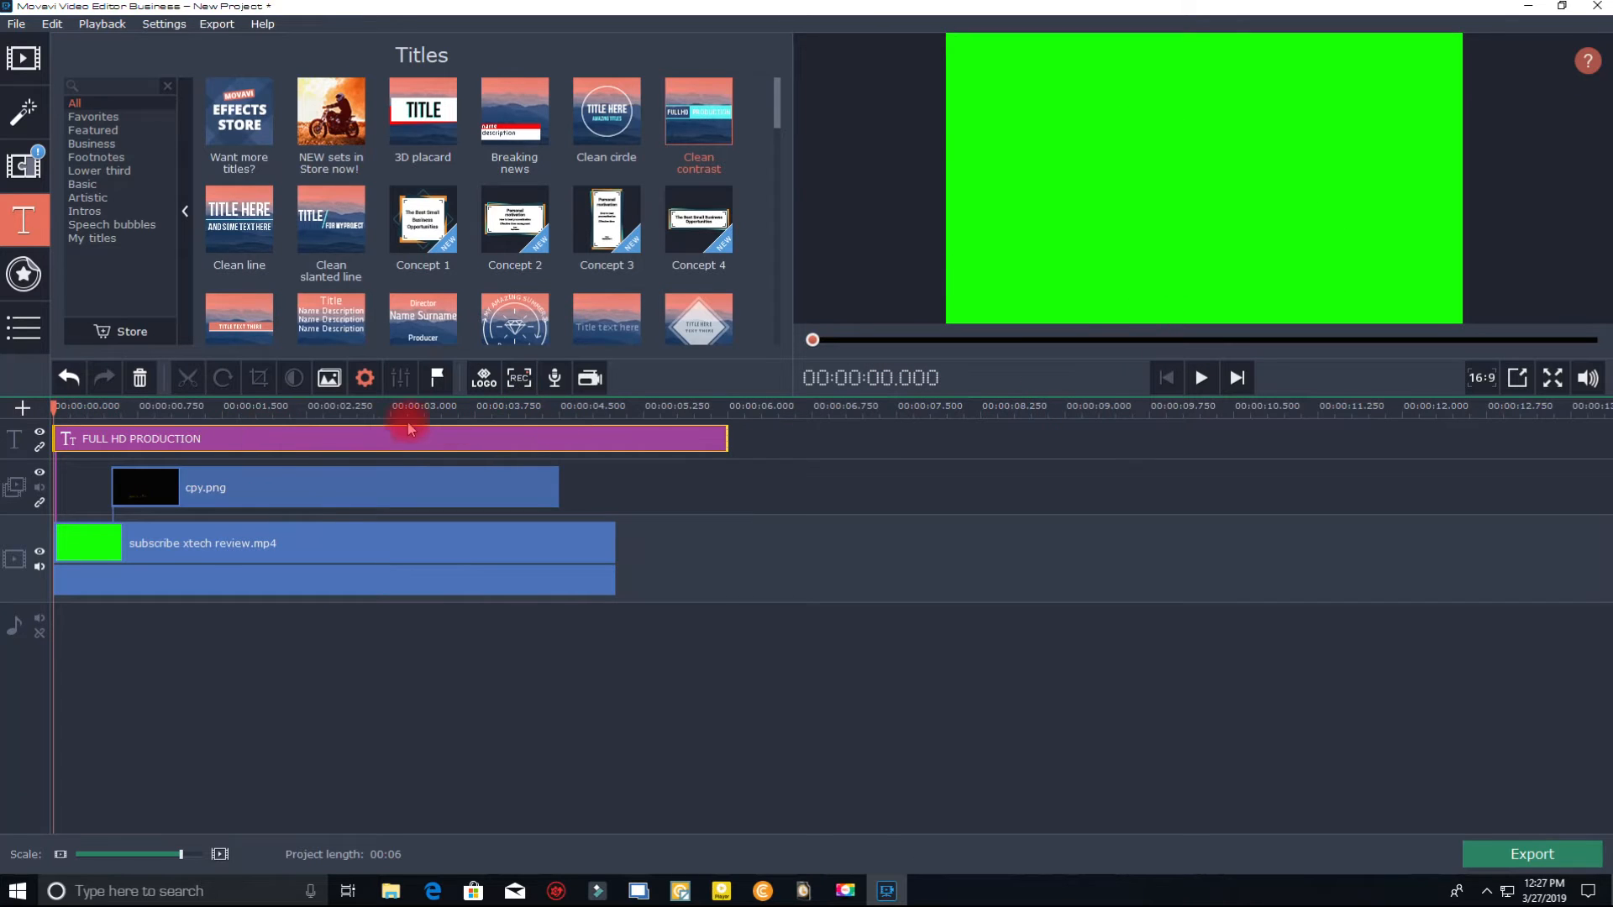
Open the title for editing and move the PRODUCTION text and the background bar away from the FULL HD text.
{"action": "left_click", "coordinate": [365, 439]}
{"action": "double_click", "coordinate": [365, 440]}
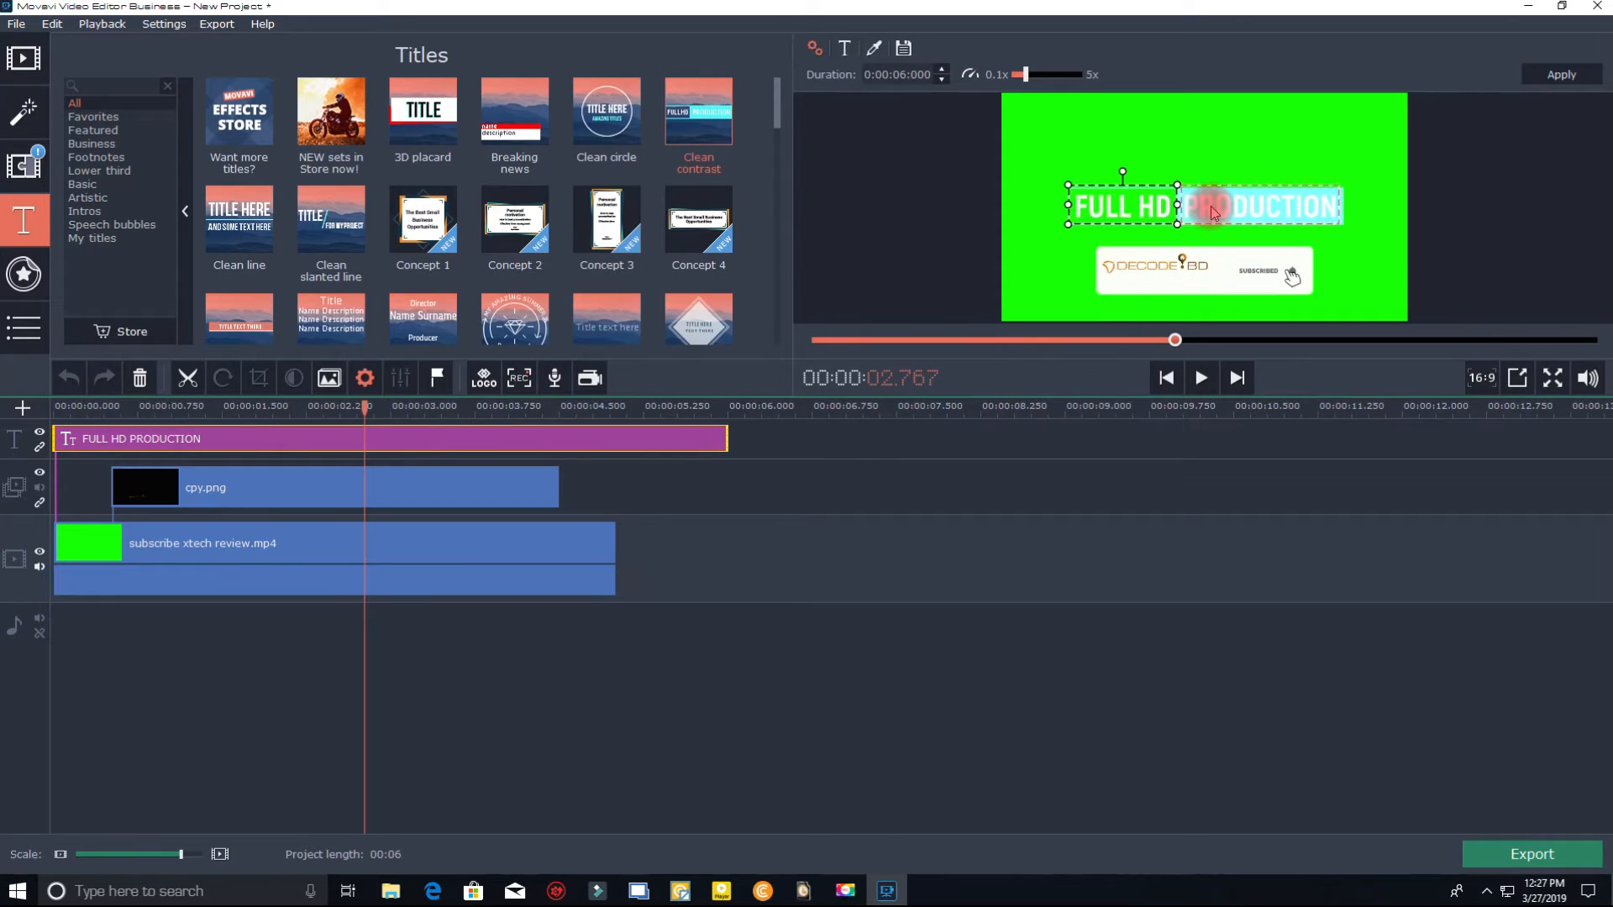
{"action": "left_click", "coordinate": [1210, 208]}
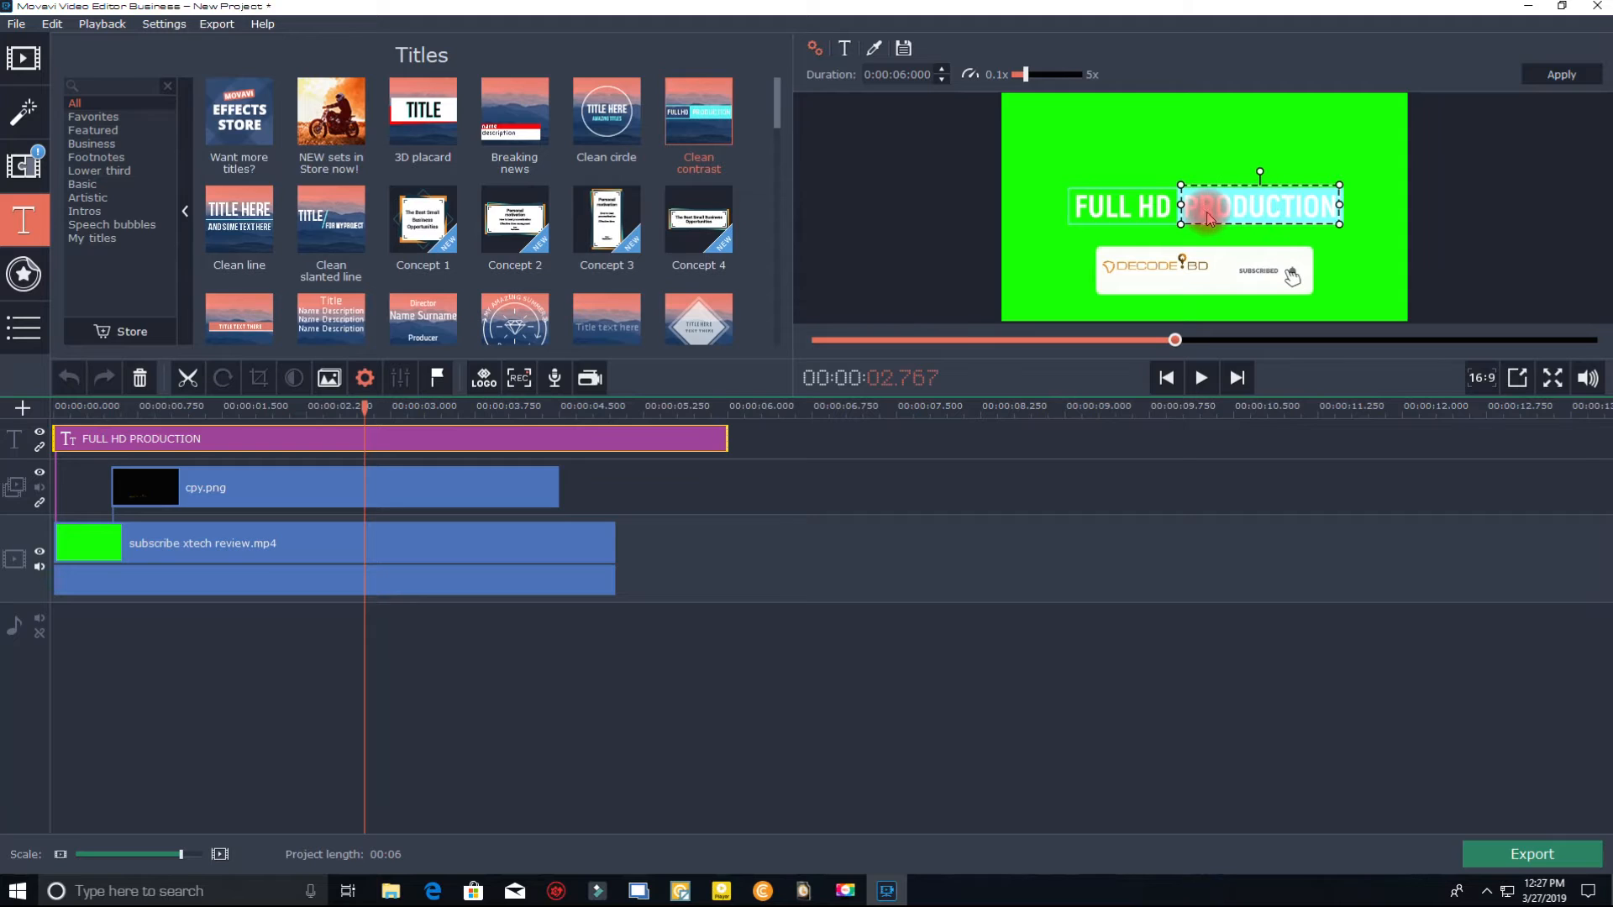
{"action": "left_click_drag", "start_coordinate": [1228, 216], "coordinate": [1139, 286]}
{"action": "left_click", "coordinate": [1230, 205]}
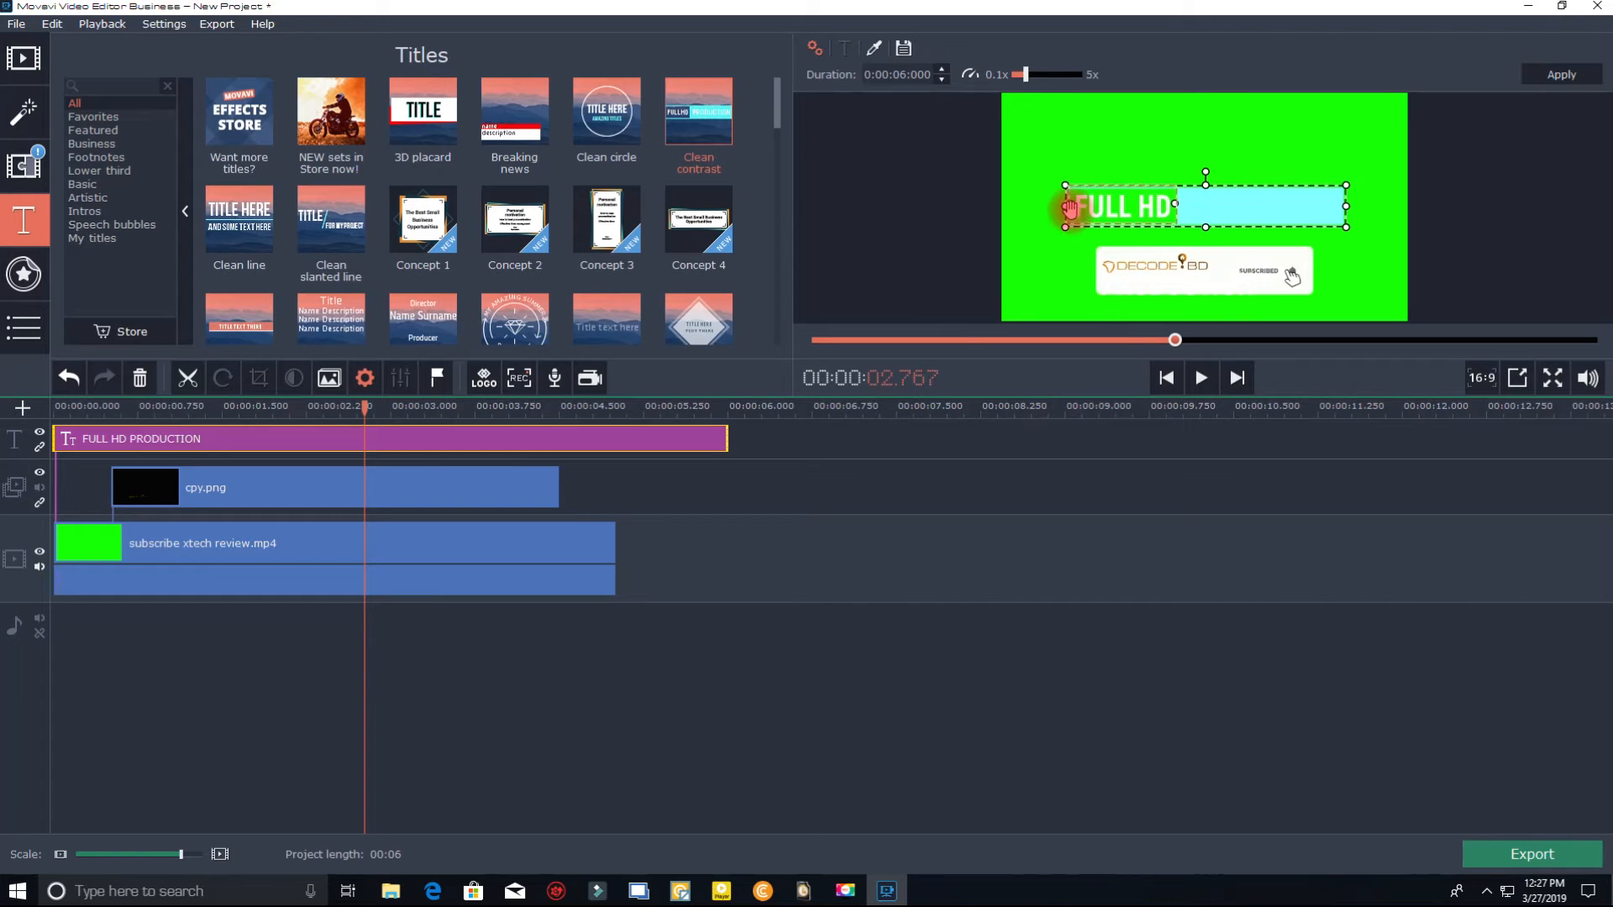
{"action": "left_click_drag", "start_coordinate": [1224, 204], "coordinate": [1247, 161]}
Delete the FULL HD text from the title.
{"action": "left_click", "coordinate": [1163, 208]}
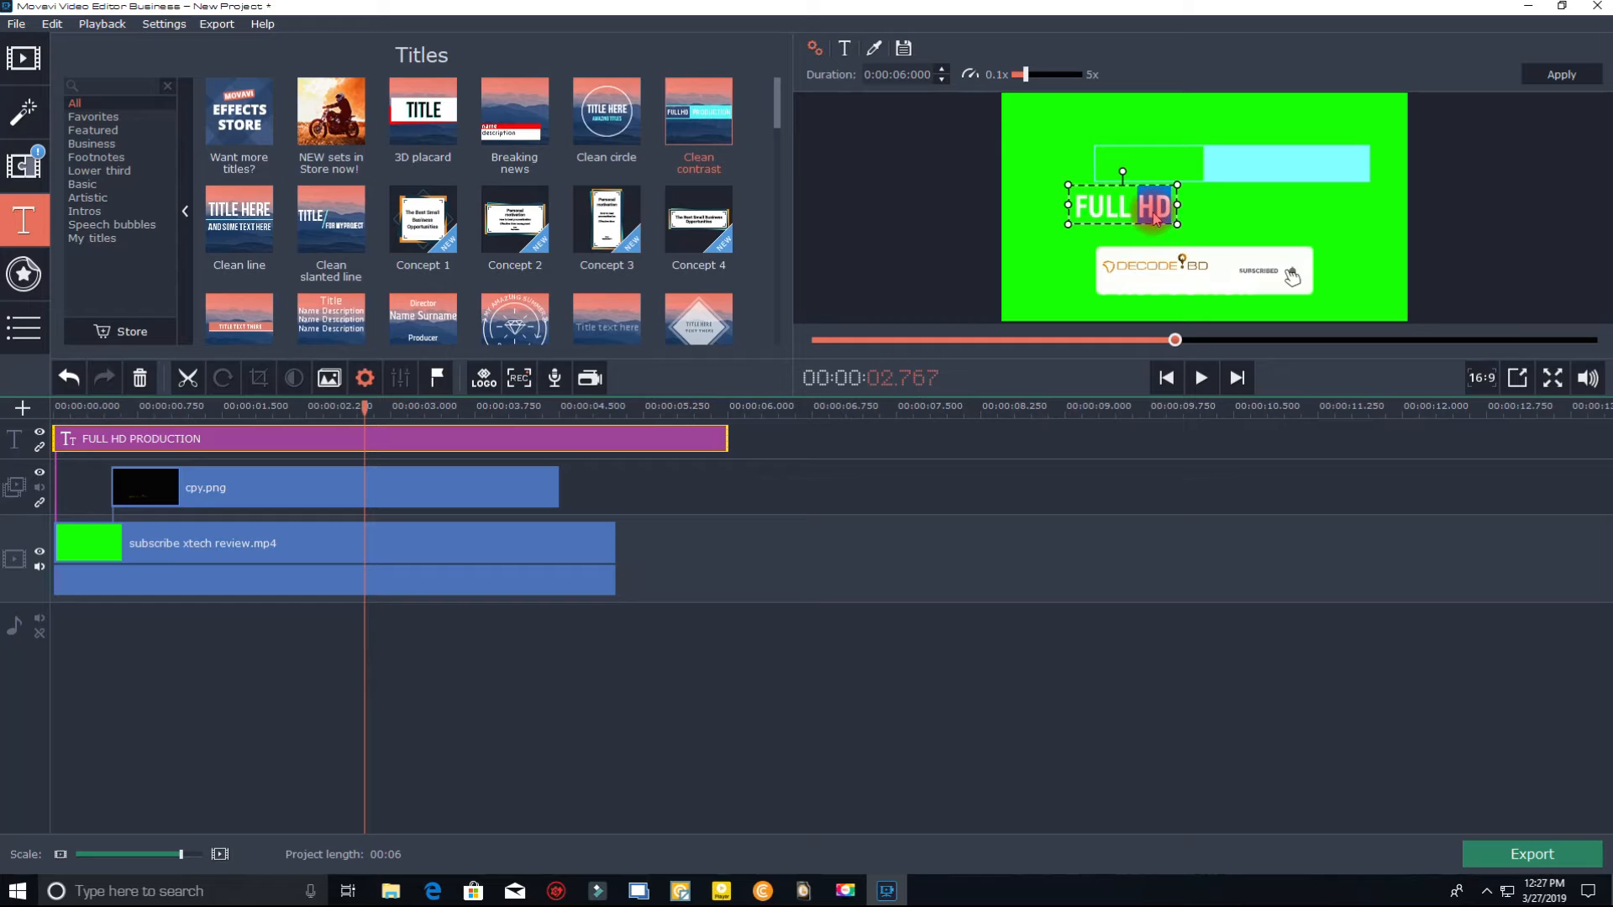
{"action": "key", "text": "BackSpace"}
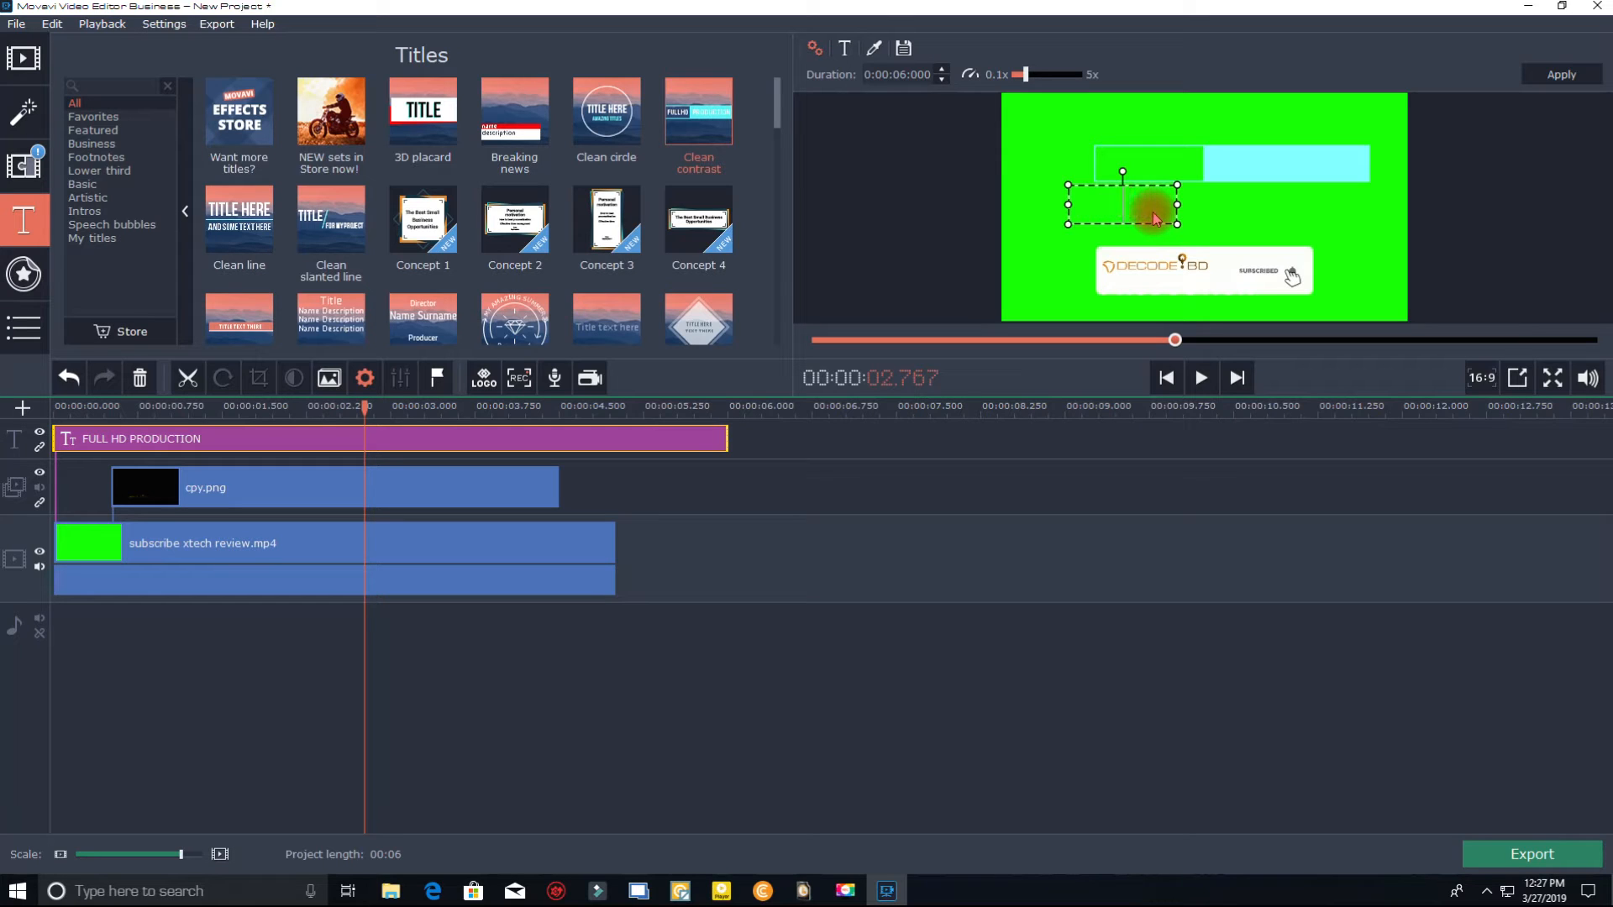
{"action": "left_click", "coordinate": [1198, 216]}
Shrink the title's background bar and fit it on the white banner beneath the DECODE BD logo.
{"action": "left_click", "coordinate": [1165, 161]}
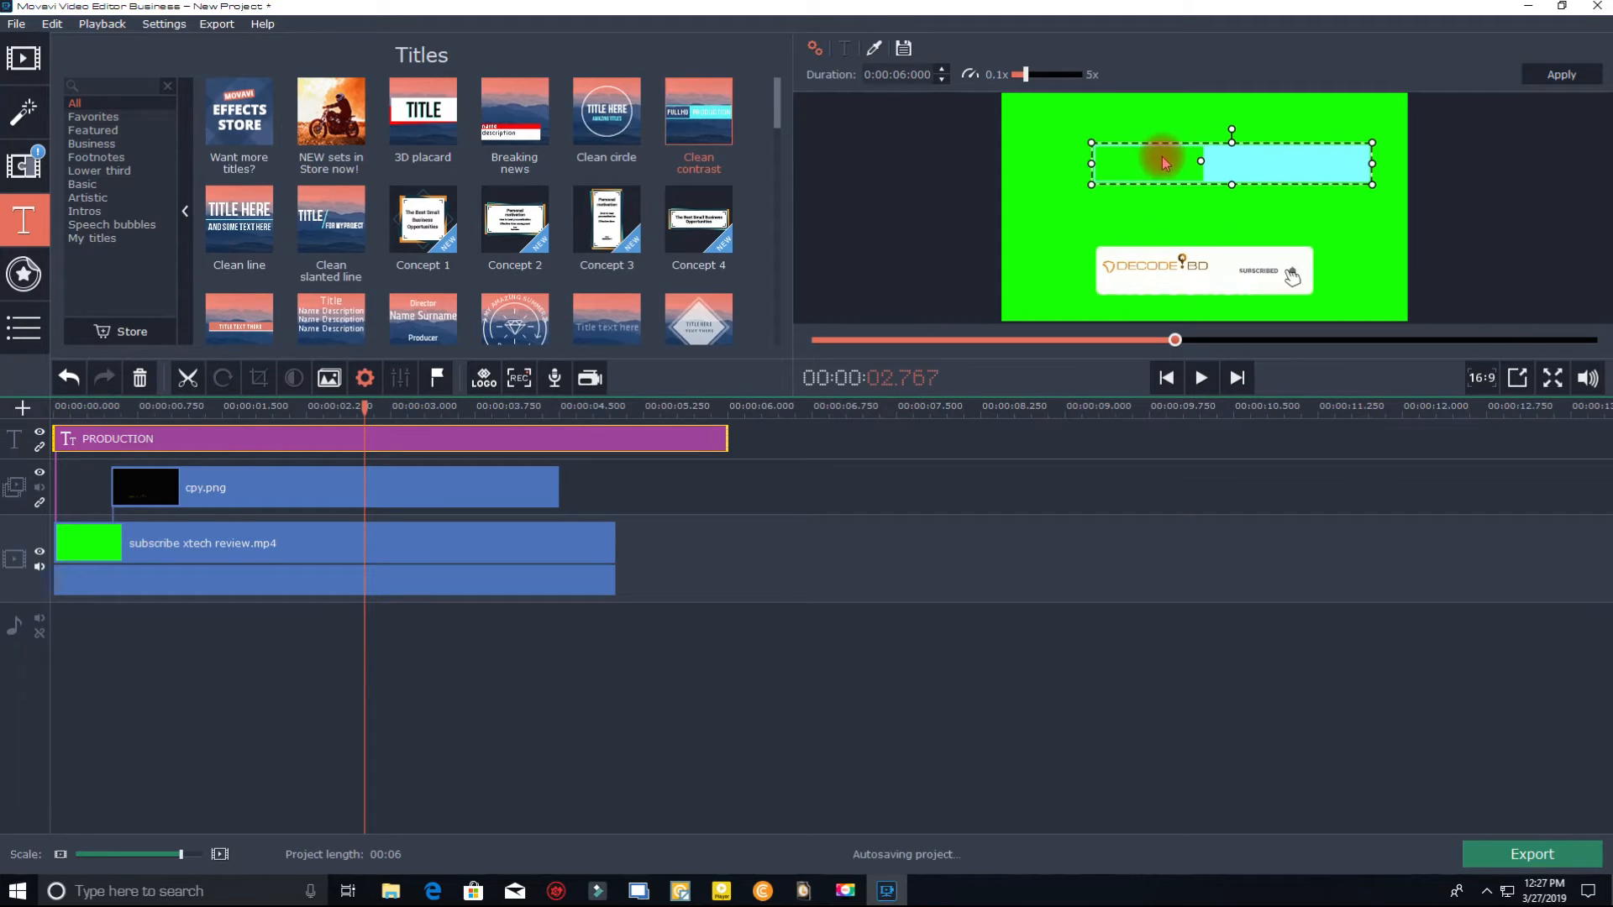
{"action": "left_click_drag", "start_coordinate": [1094, 169], "coordinate": [1166, 156]}
{"action": "left_click", "coordinate": [1374, 224]}
{"action": "left_click", "coordinate": [1144, 281]}
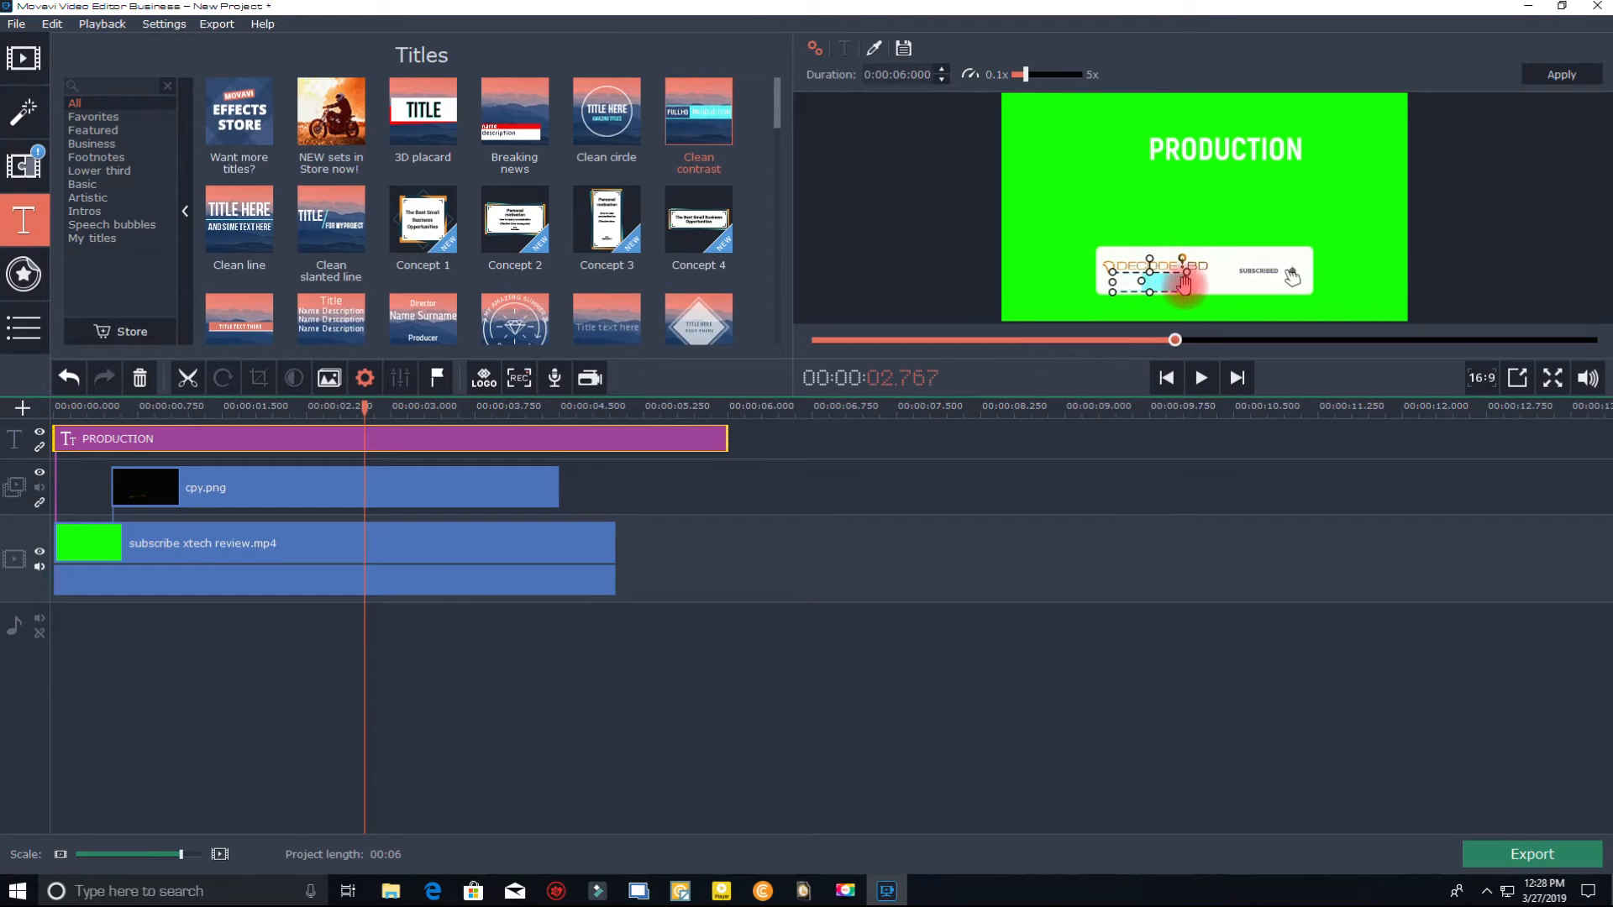
{"action": "mouse_move", "coordinate": [1185, 286]}
{"action": "left_mouse_down"}
{"action": "mouse_move", "coordinate": [1138, 288]}
{"action": "mouse_move", "coordinate": [1194, 288]}
{"action": "mouse_move", "coordinate": [1181, 290]}
{"action": "left_mouse_up"}
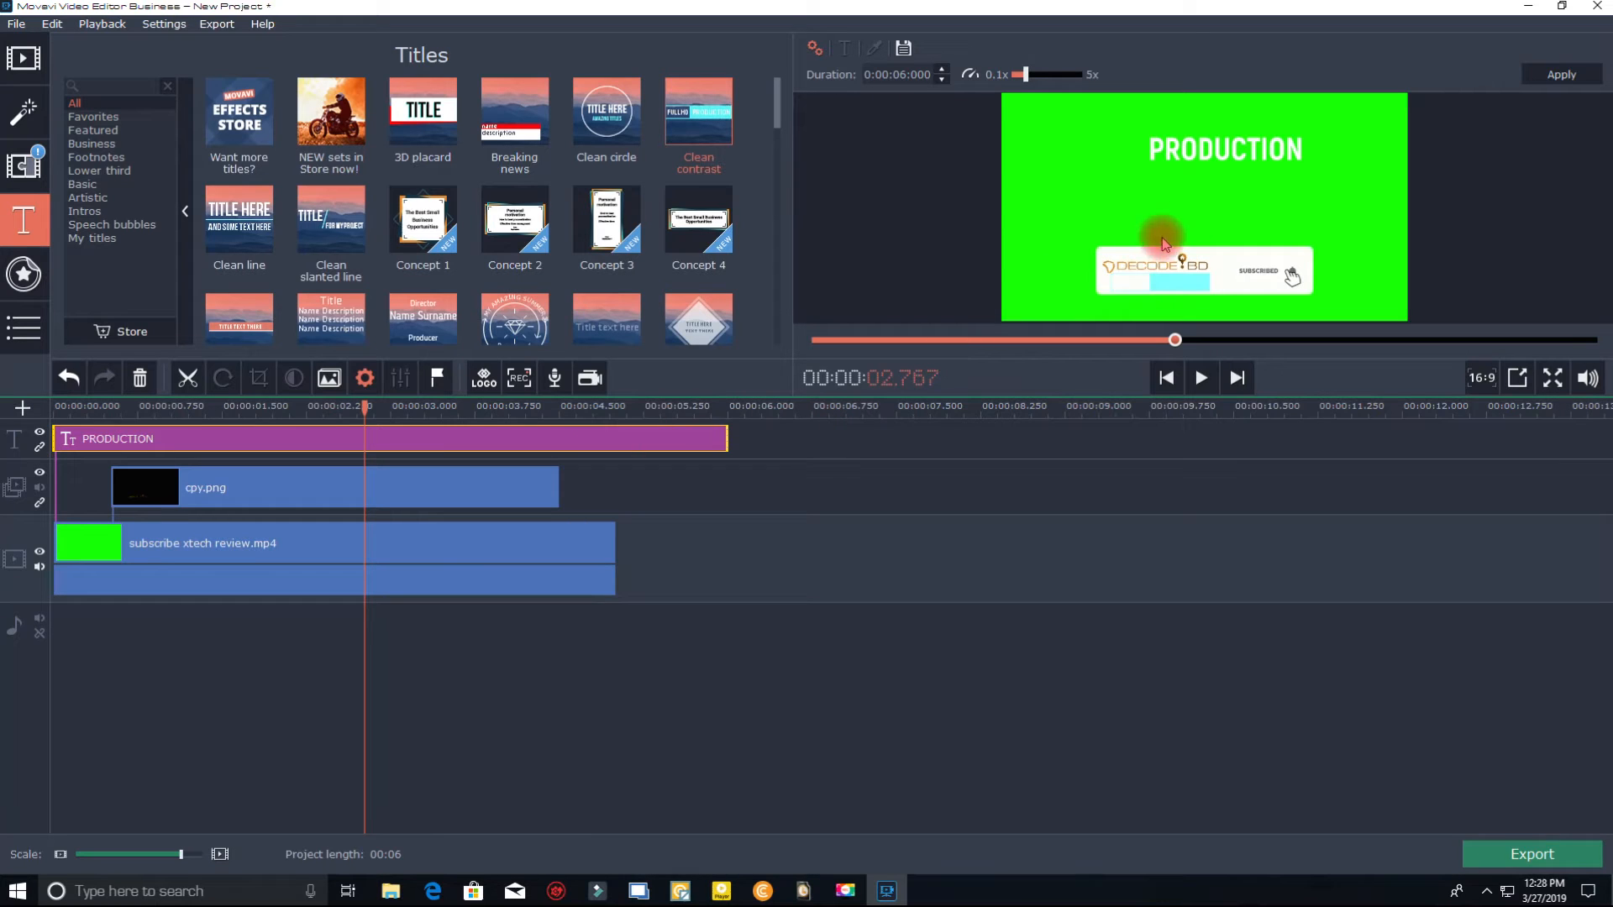
{"action": "left_click_drag", "start_coordinate": [1129, 285], "coordinate": [1135, 284]}
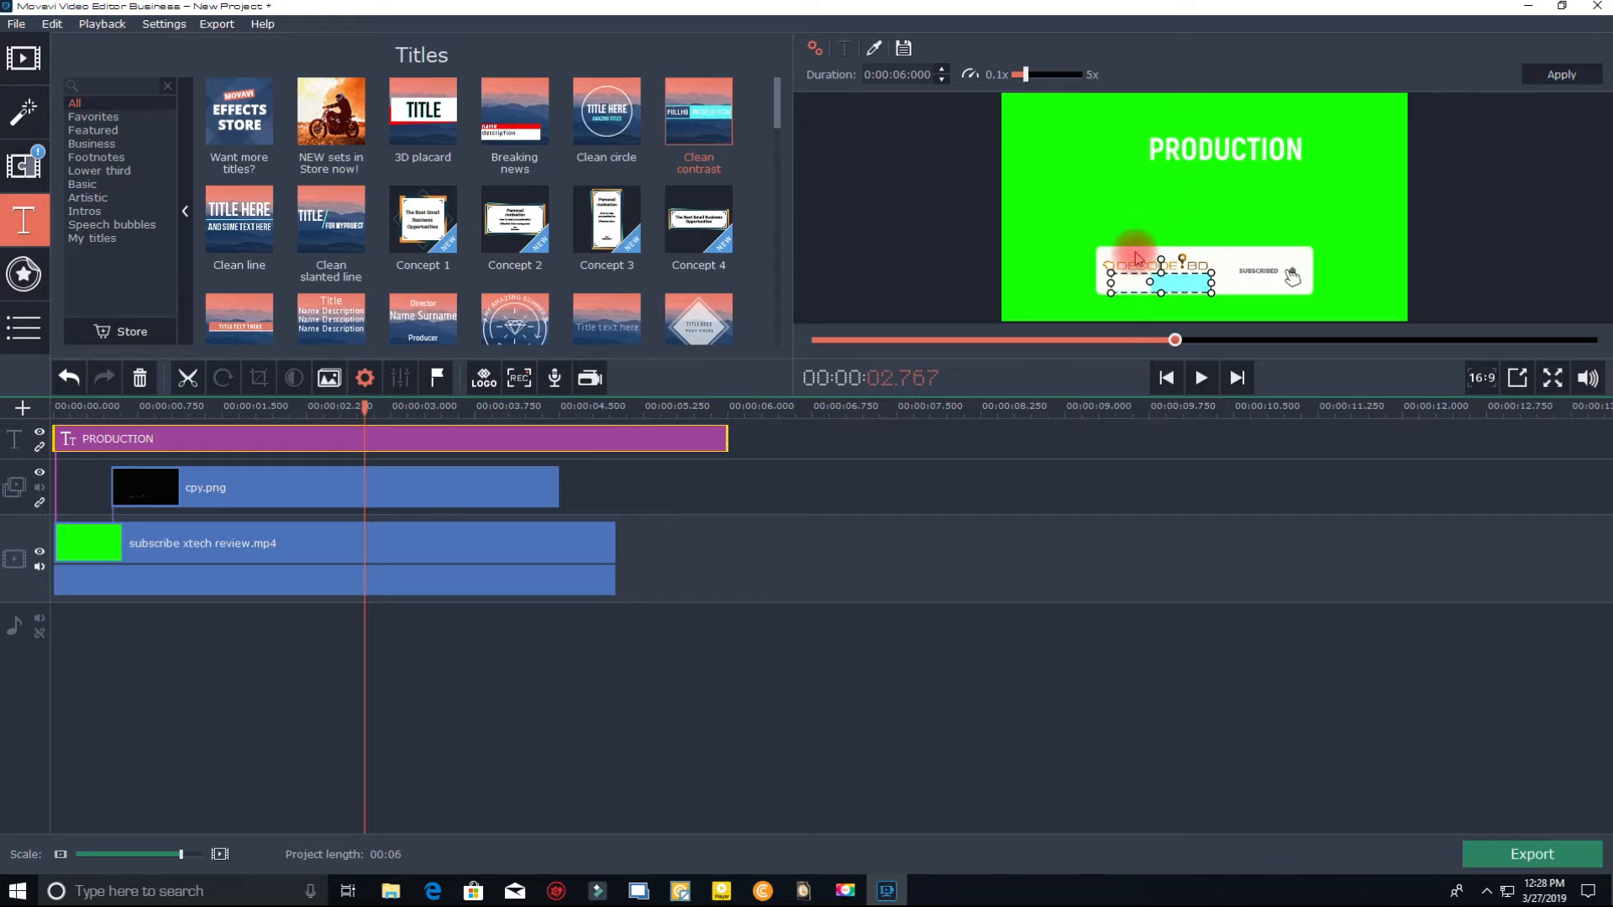
Replace the PRODUCTION text with "Subscribe For More" and shrink it to a small single line above the banner.
{"action": "left_click", "coordinate": [1218, 144]}
{"action": "double_click", "coordinate": [1225, 148]}
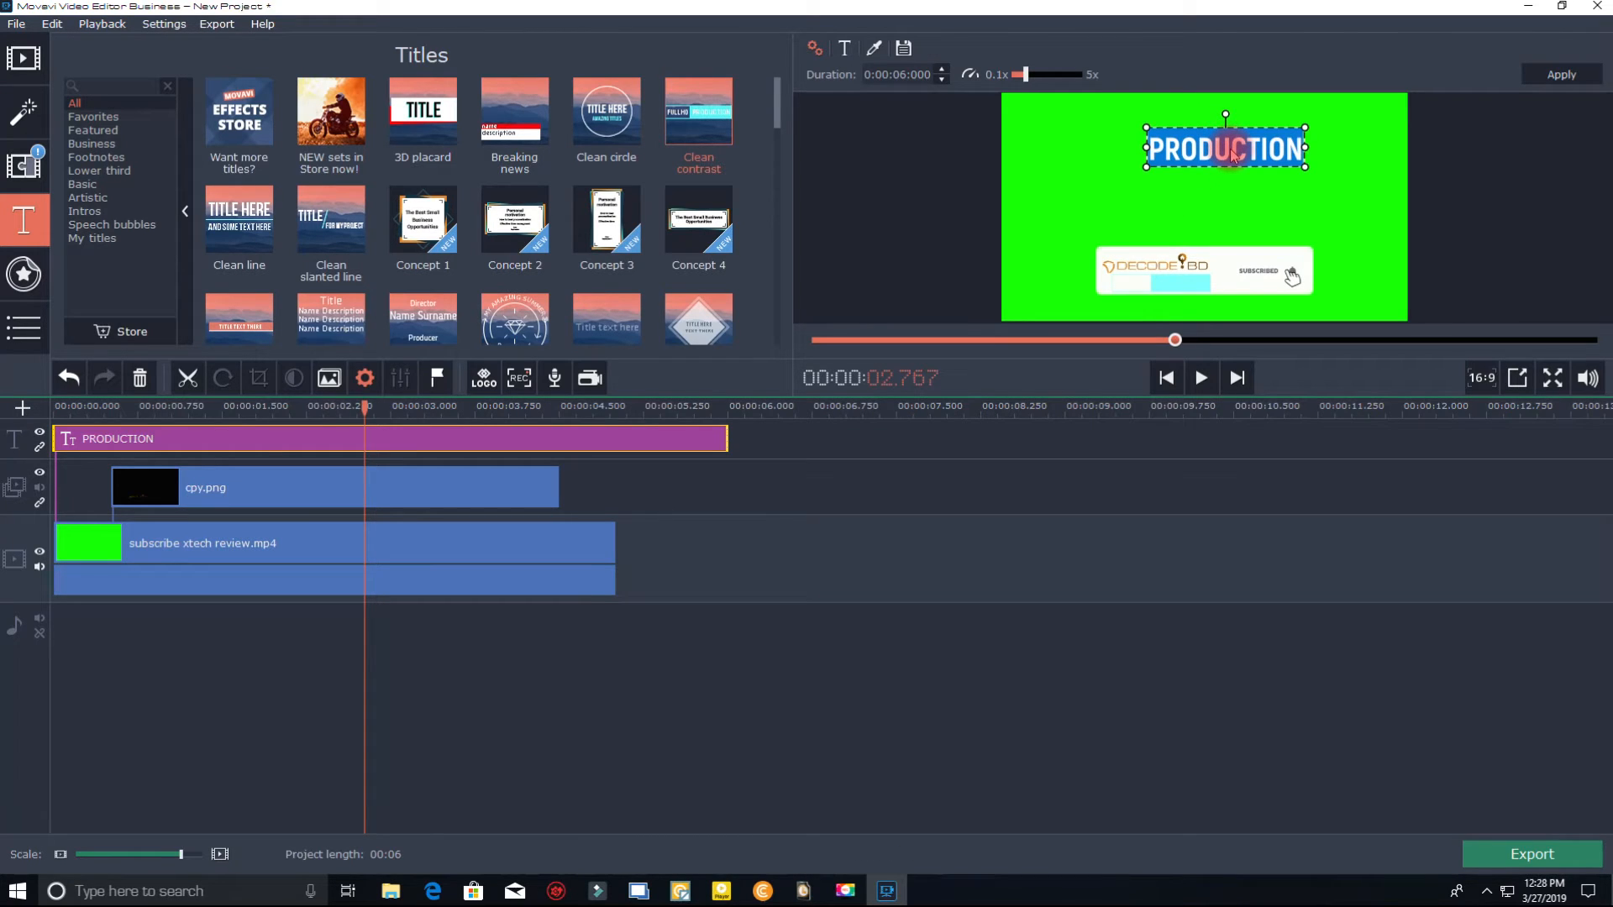
{"action": "type", "text": "Subs"}
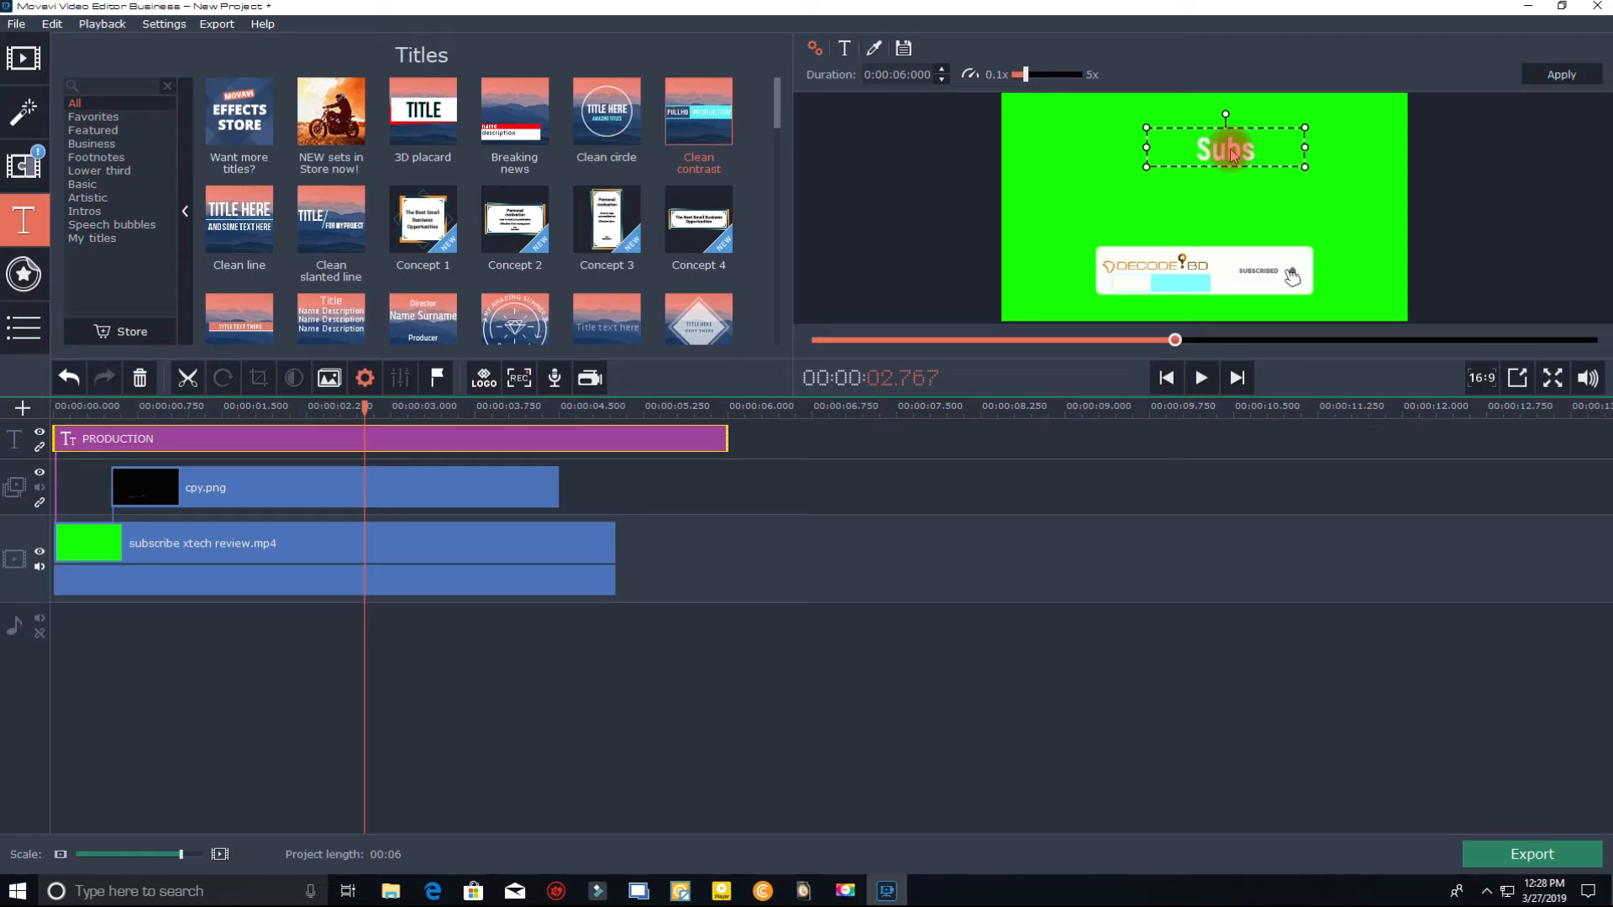
{"action": "type", "text": "cribe For More"}
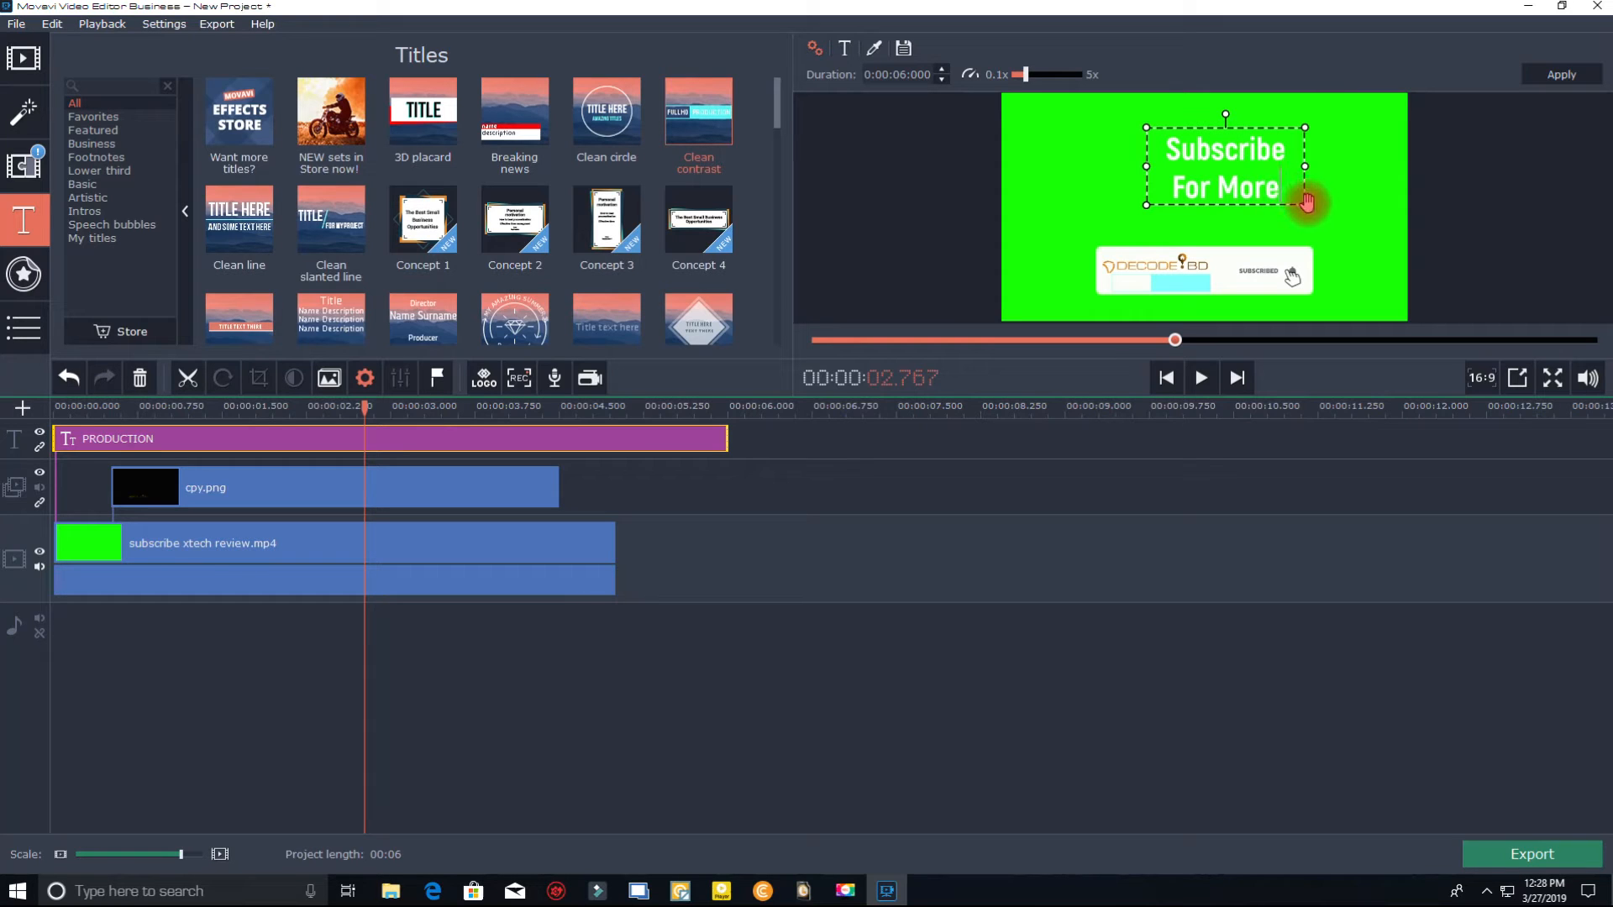
{"action": "left_click_drag", "start_coordinate": [1307, 202], "coordinate": [1269, 143]}
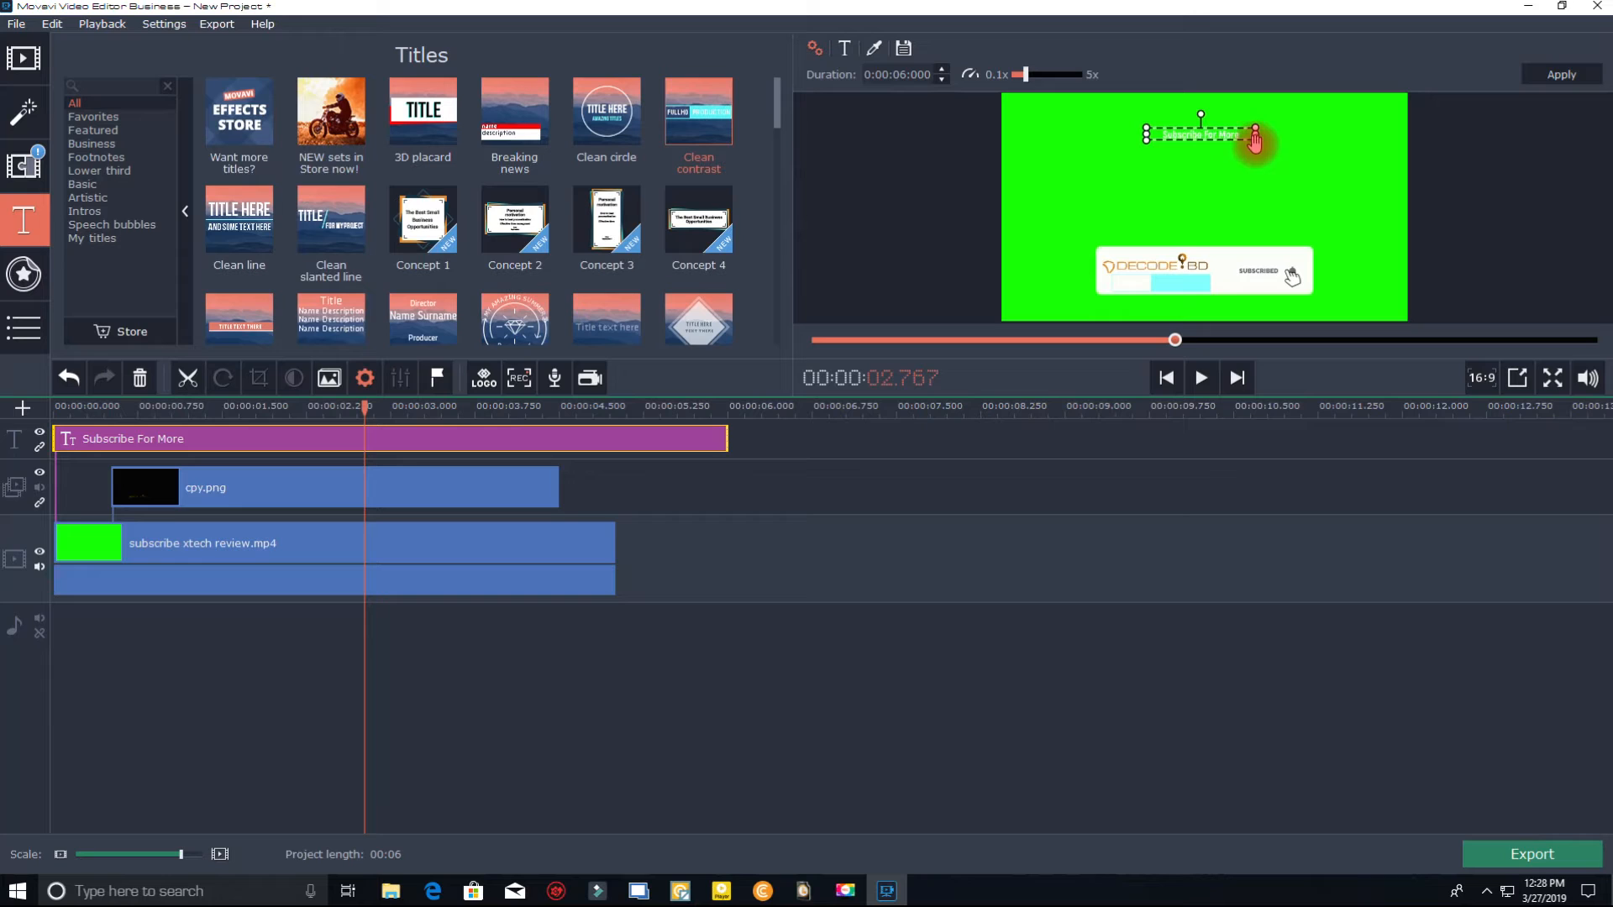
{"action": "mouse_move", "coordinate": [1197, 150]}
{"action": "left_mouse_down"}
{"action": "mouse_move", "coordinate": [1127, 288]}
{"action": "mouse_move", "coordinate": [1148, 316]}
{"action": "mouse_move", "coordinate": [1136, 164]}
{"action": "mouse_move", "coordinate": [1313, 210]}
{"action": "mouse_move", "coordinate": [1242, 174]}
{"action": "mouse_move", "coordinate": [1277, 160]}
{"action": "mouse_move", "coordinate": [1253, 180]}
{"action": "mouse_move", "coordinate": [1082, 174]}
{"action": "mouse_move", "coordinate": [1195, 171]}
{"action": "left_mouse_up"}
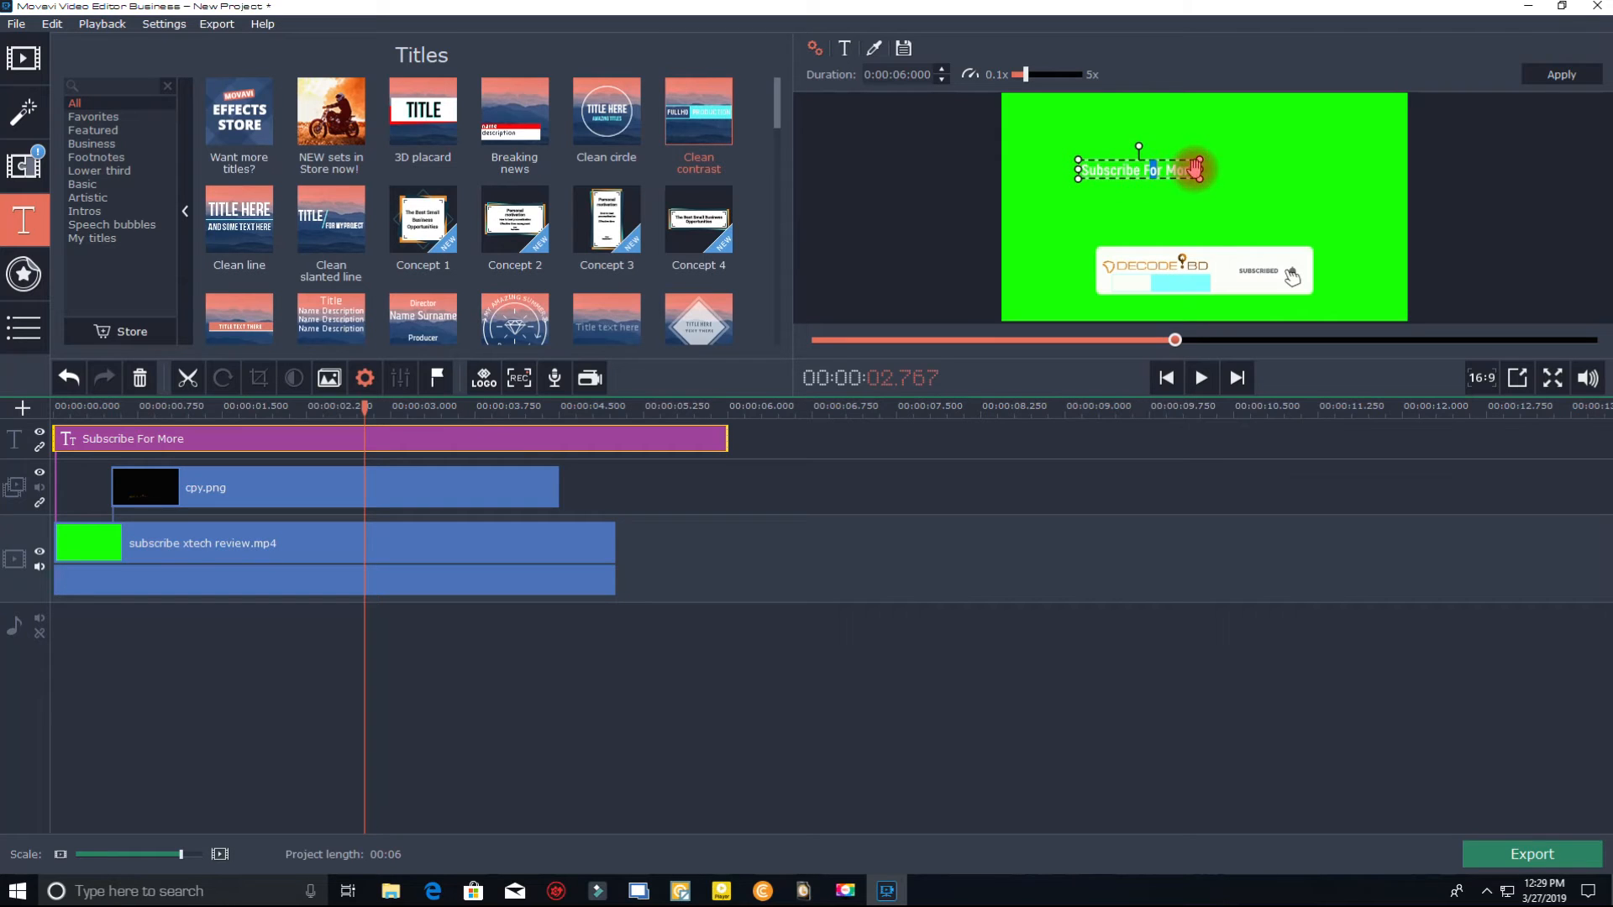
Color the "Subscribe For More" text red with a dark red outline color and place it over the bar beneath the logo.
{"action": "left_click_drag", "start_coordinate": [1195, 174], "coordinate": [1079, 170]}
{"action": "left_click", "coordinate": [1091, 175]}
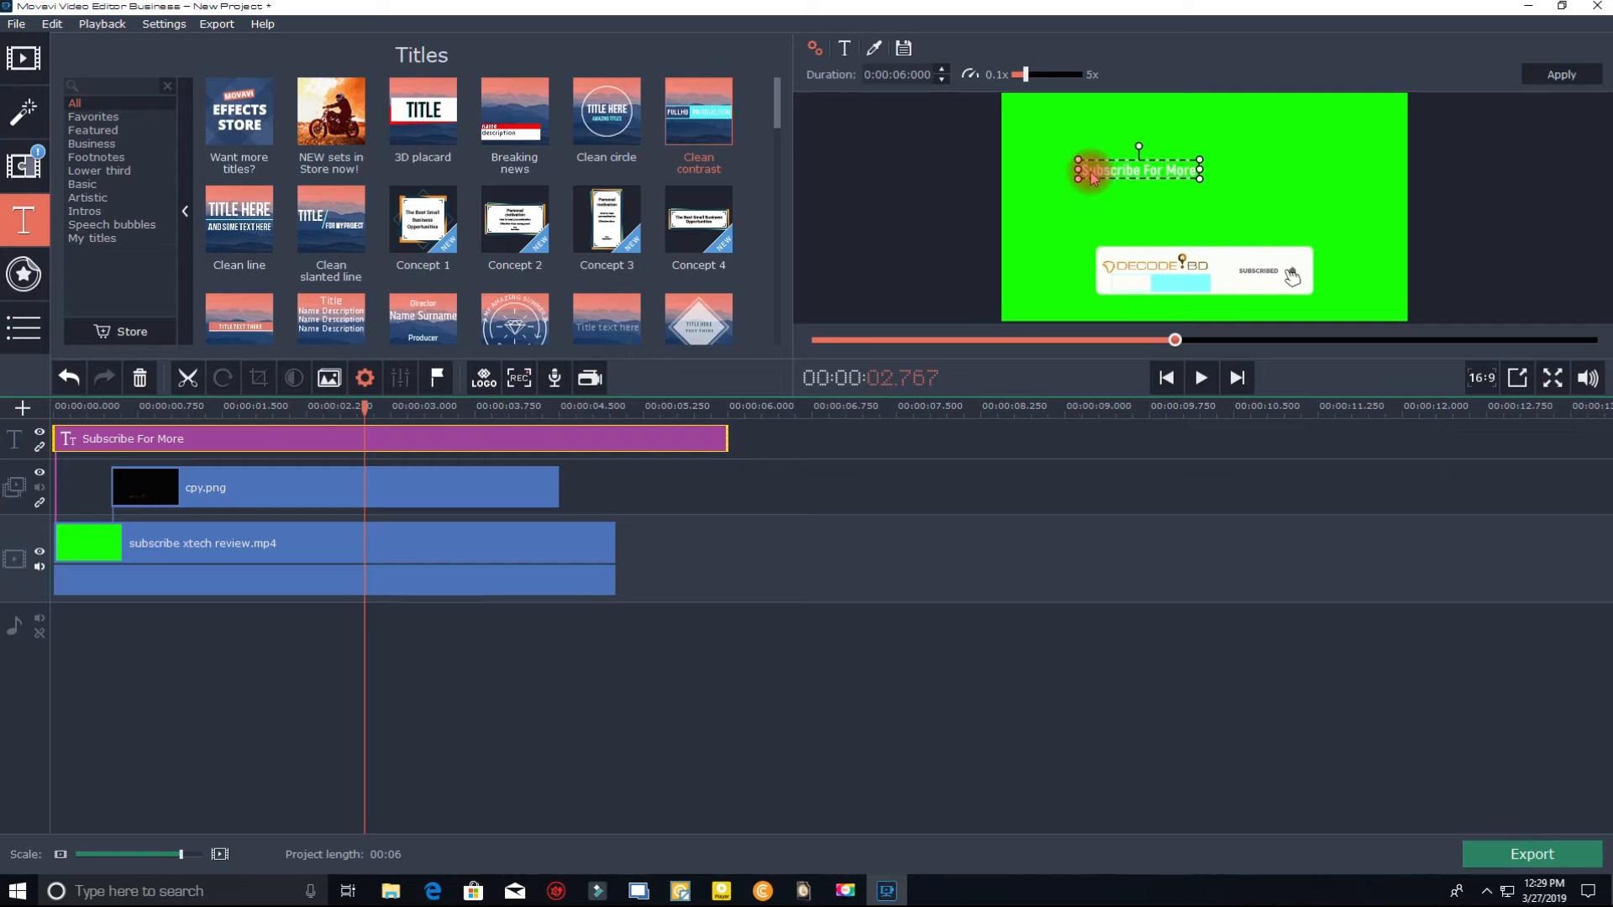
{"action": "left_click_drag", "start_coordinate": [1092, 179], "coordinate": [1036, 145]}
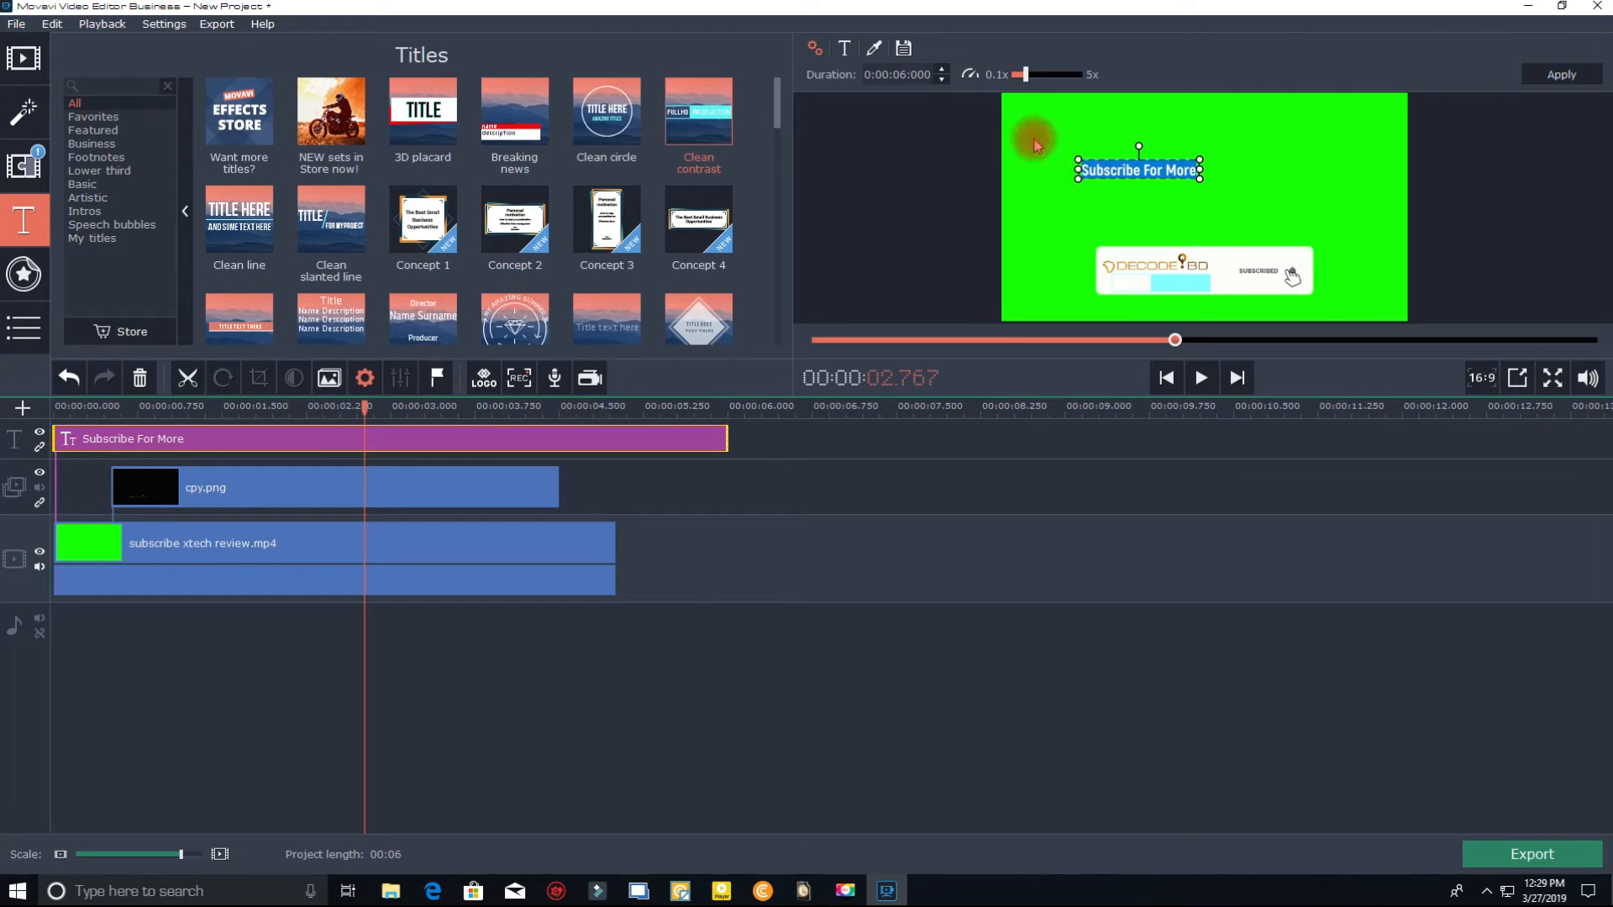
{"action": "left_click", "coordinate": [875, 52]}
{"action": "left_click", "coordinate": [849, 74]}
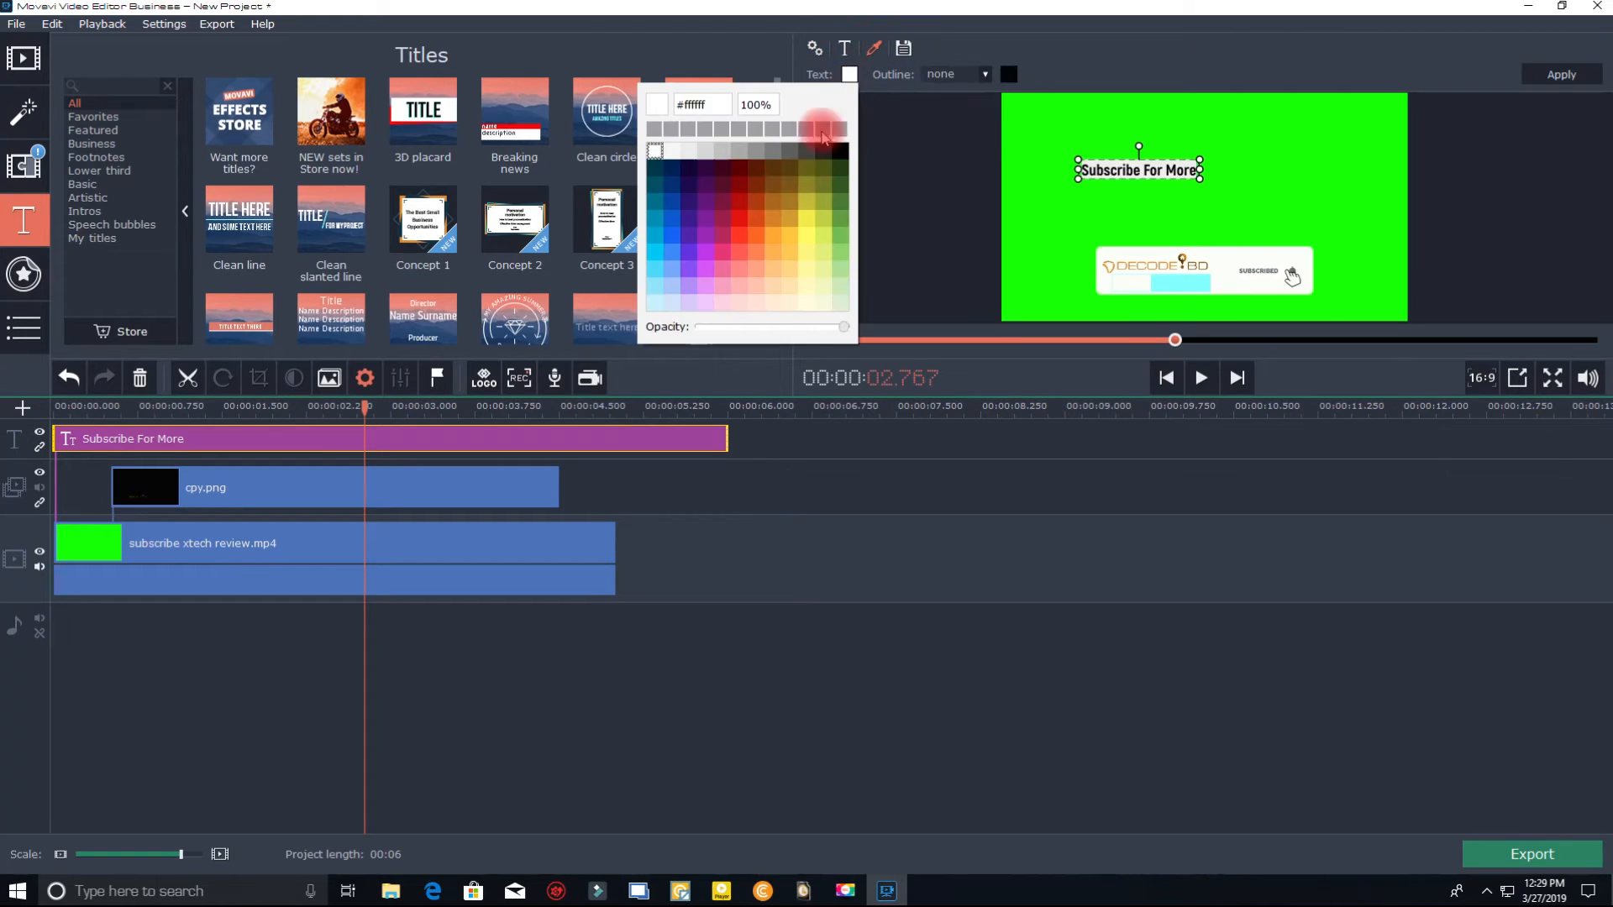
{"action": "left_click", "coordinate": [734, 185]}
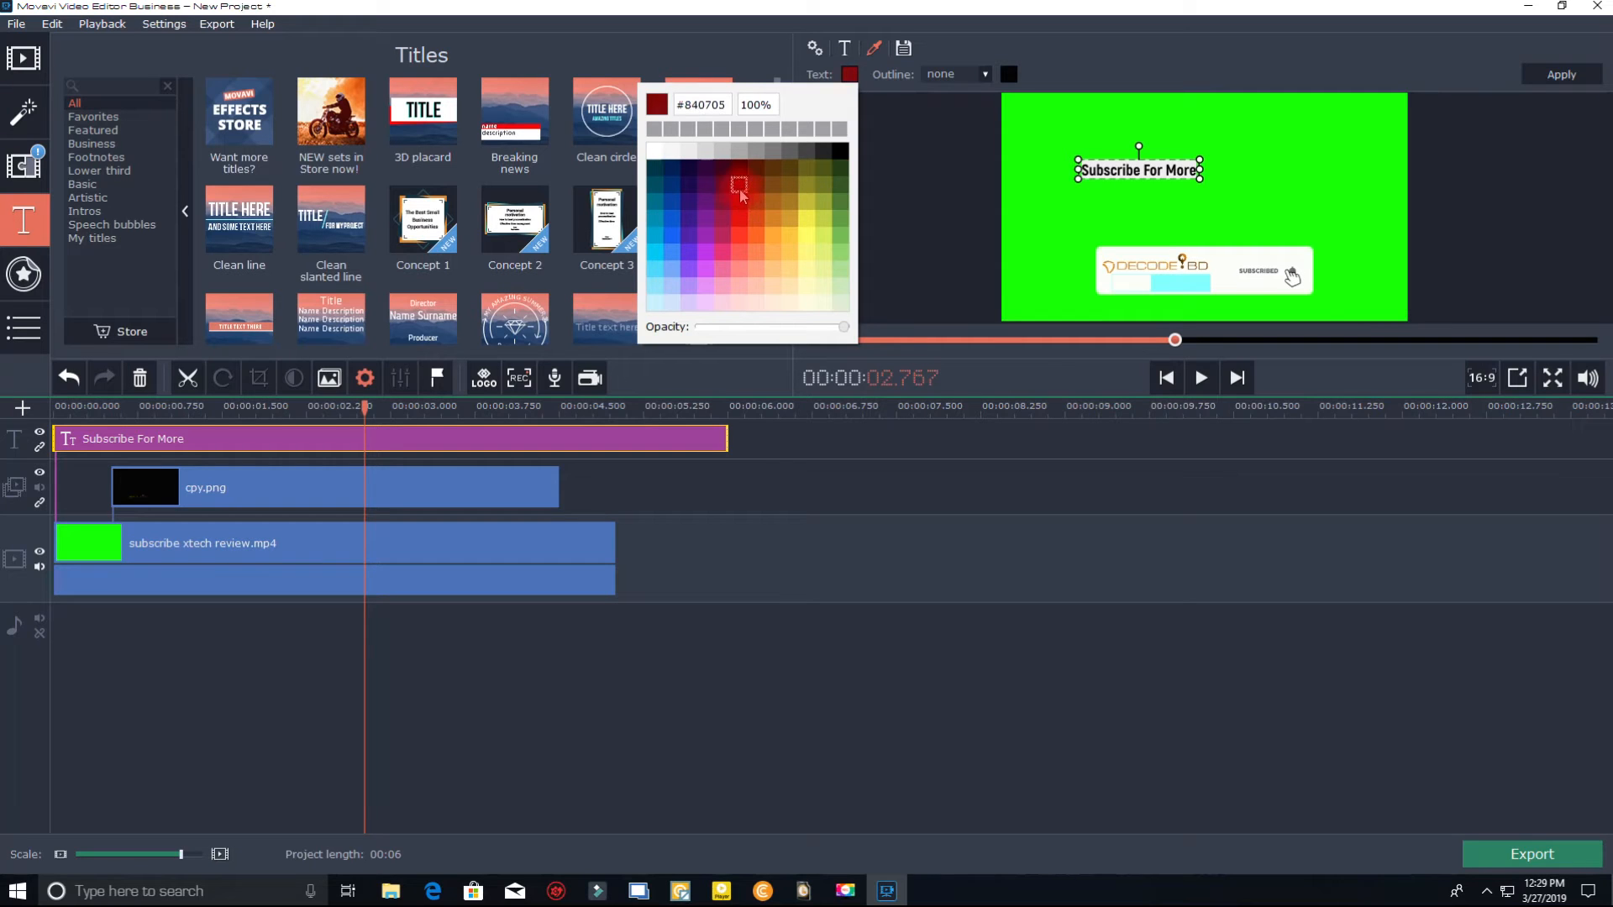
{"action": "left_click", "coordinate": [1009, 74]}
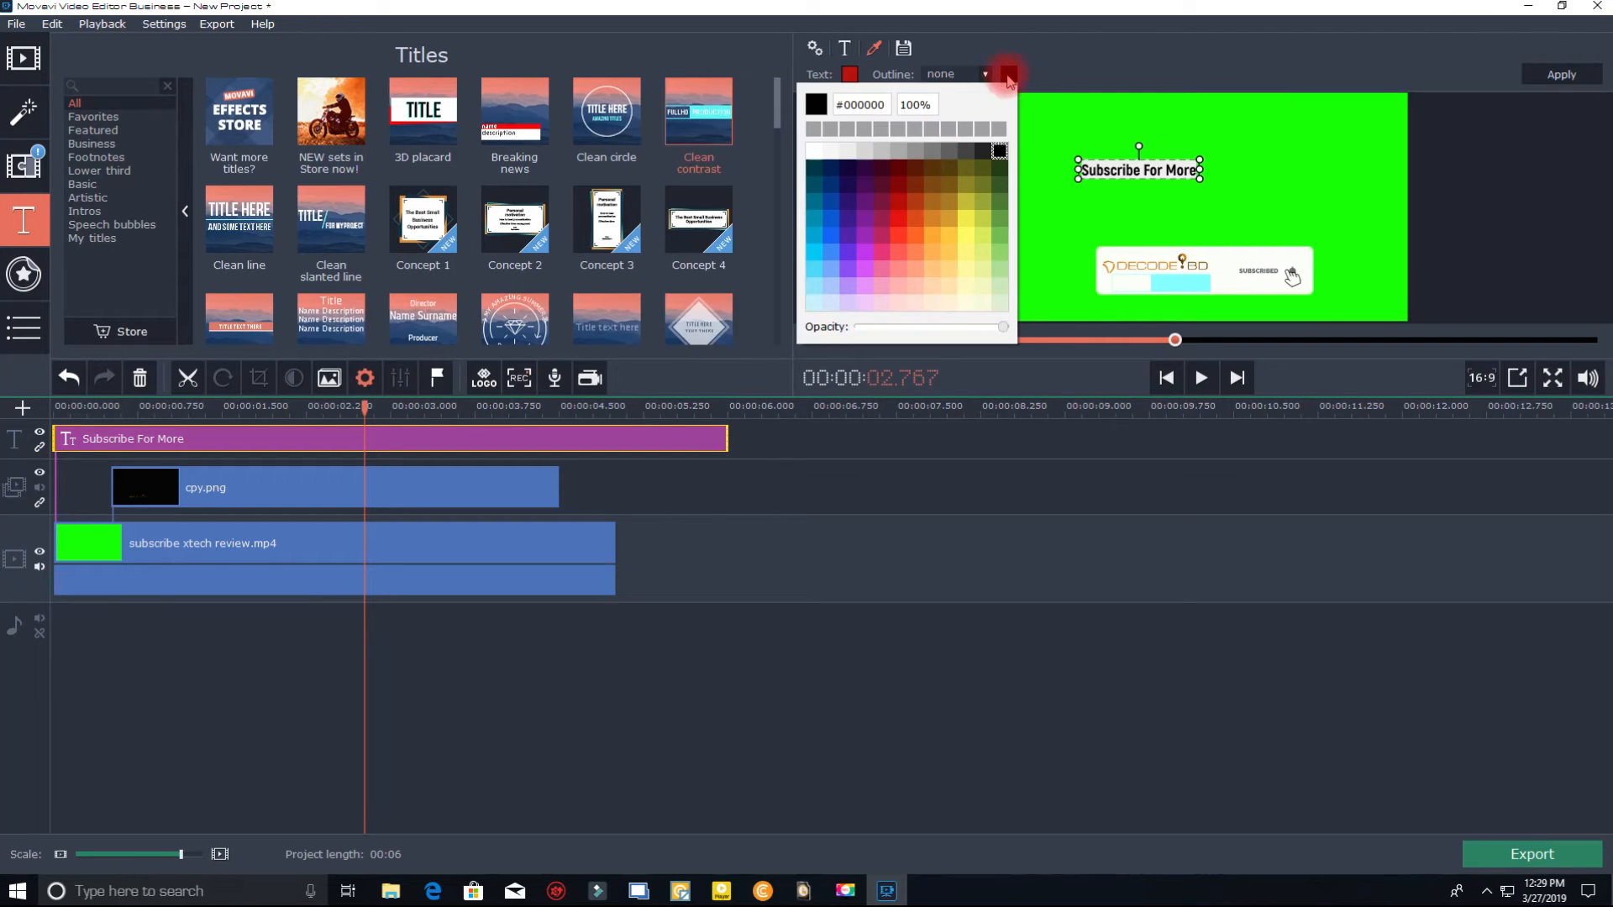
{"action": "left_click", "coordinate": [900, 181]}
{"action": "left_click", "coordinate": [1057, 118]}
{"action": "left_click_drag", "start_coordinate": [1102, 170], "coordinate": [1153, 286]}
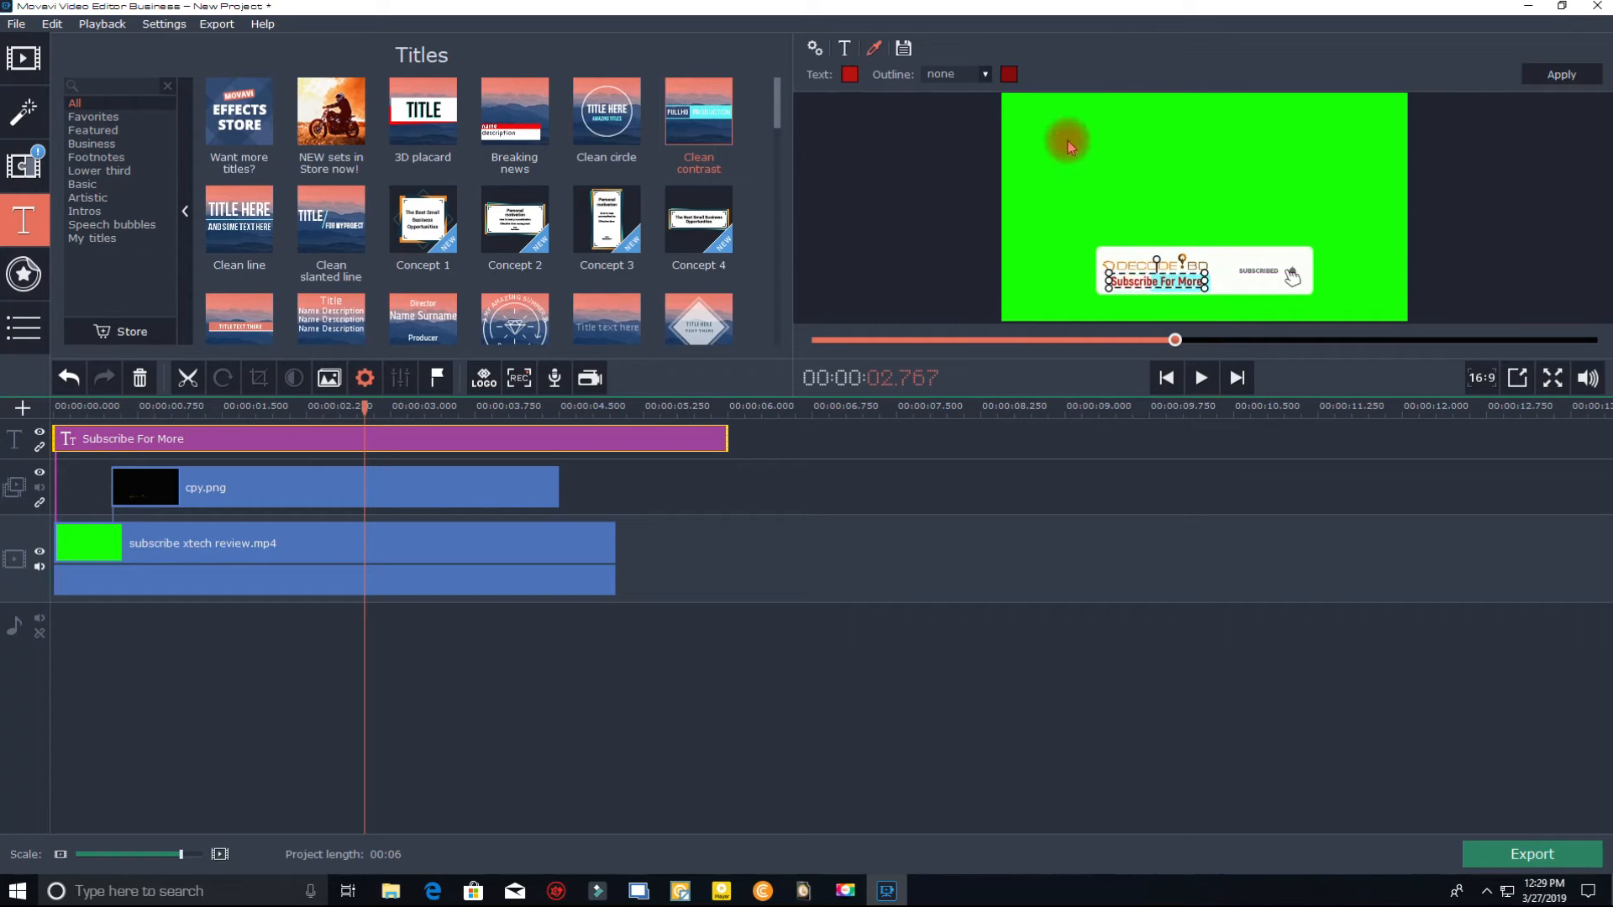
Shorten the Subscribe For More title clip and move it to start and end with the cpy.png clip.
{"action": "left_click_drag", "start_coordinate": [728, 438], "coordinate": [550, 462]}
{"action": "left_click_drag", "start_coordinate": [66, 443], "coordinate": [110, 437]}
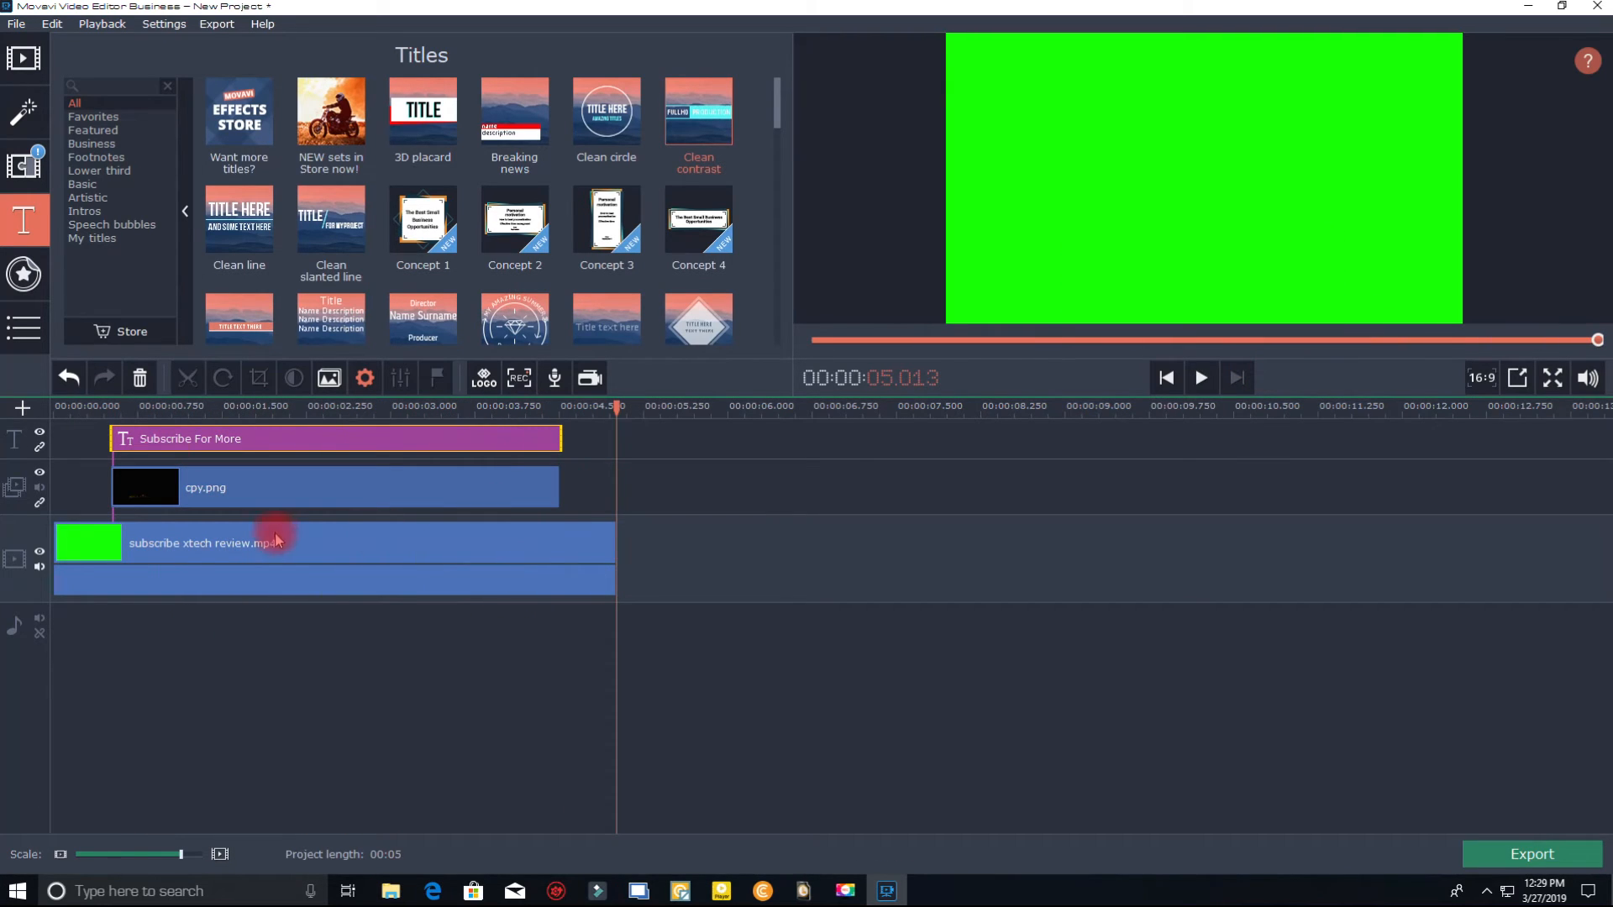
Enlarge the DECODE BD logo slightly on the white banner and play back the animation.
{"action": "double_click", "coordinate": [333, 486]}
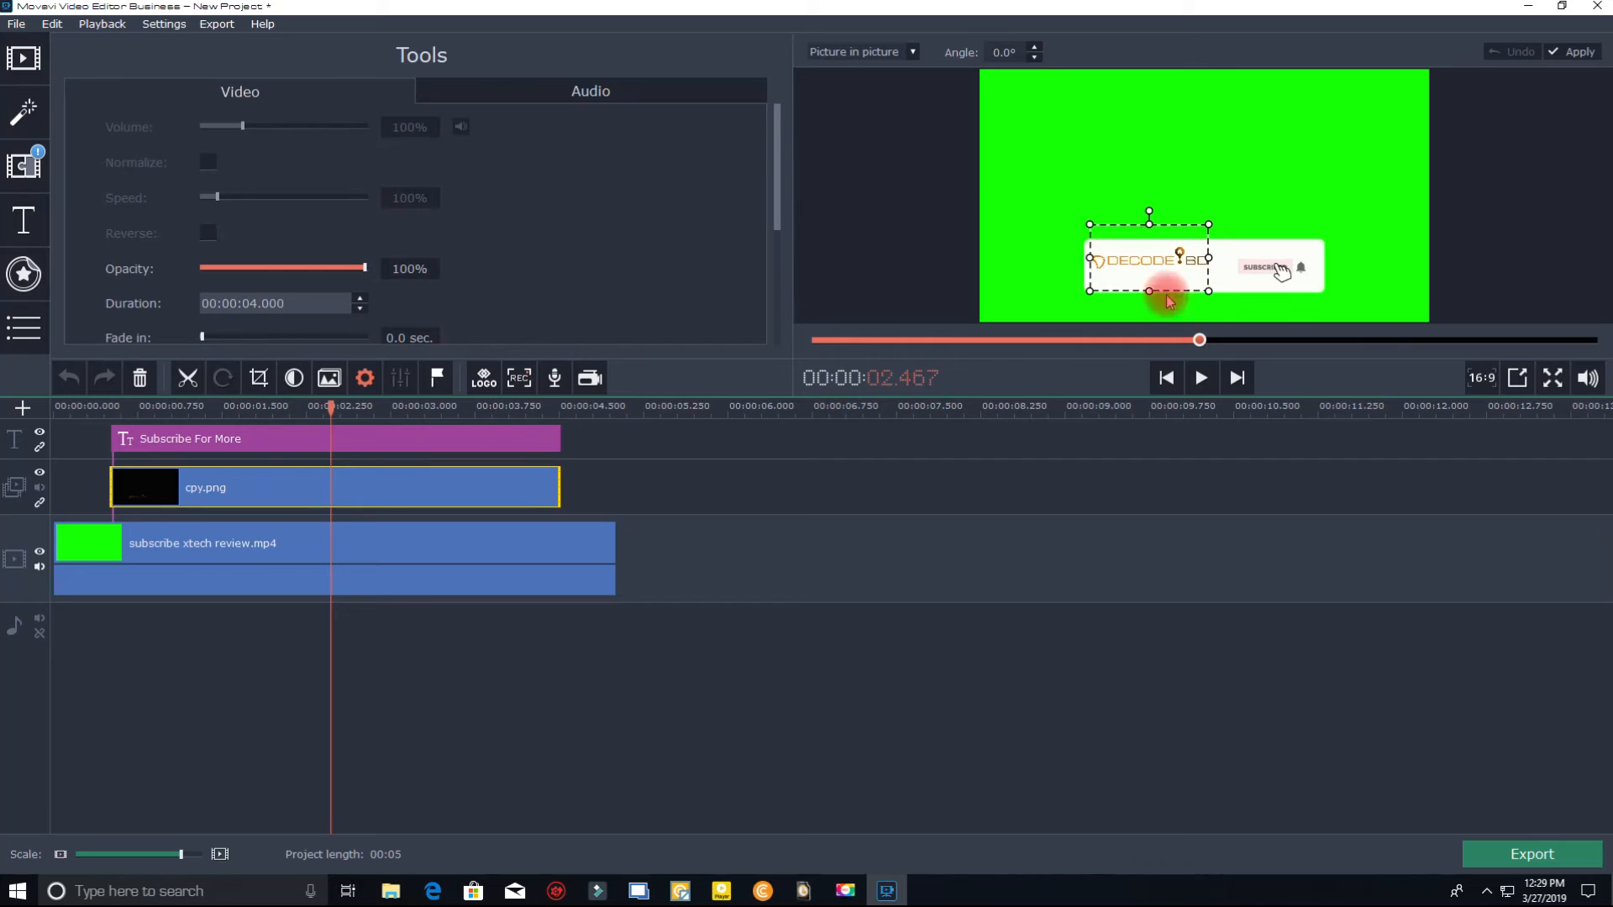
{"action": "left_click_drag", "start_coordinate": [1204, 292], "coordinate": [1210, 299]}
{"action": "left_click_drag", "start_coordinate": [1134, 258], "coordinate": [1136, 263]}
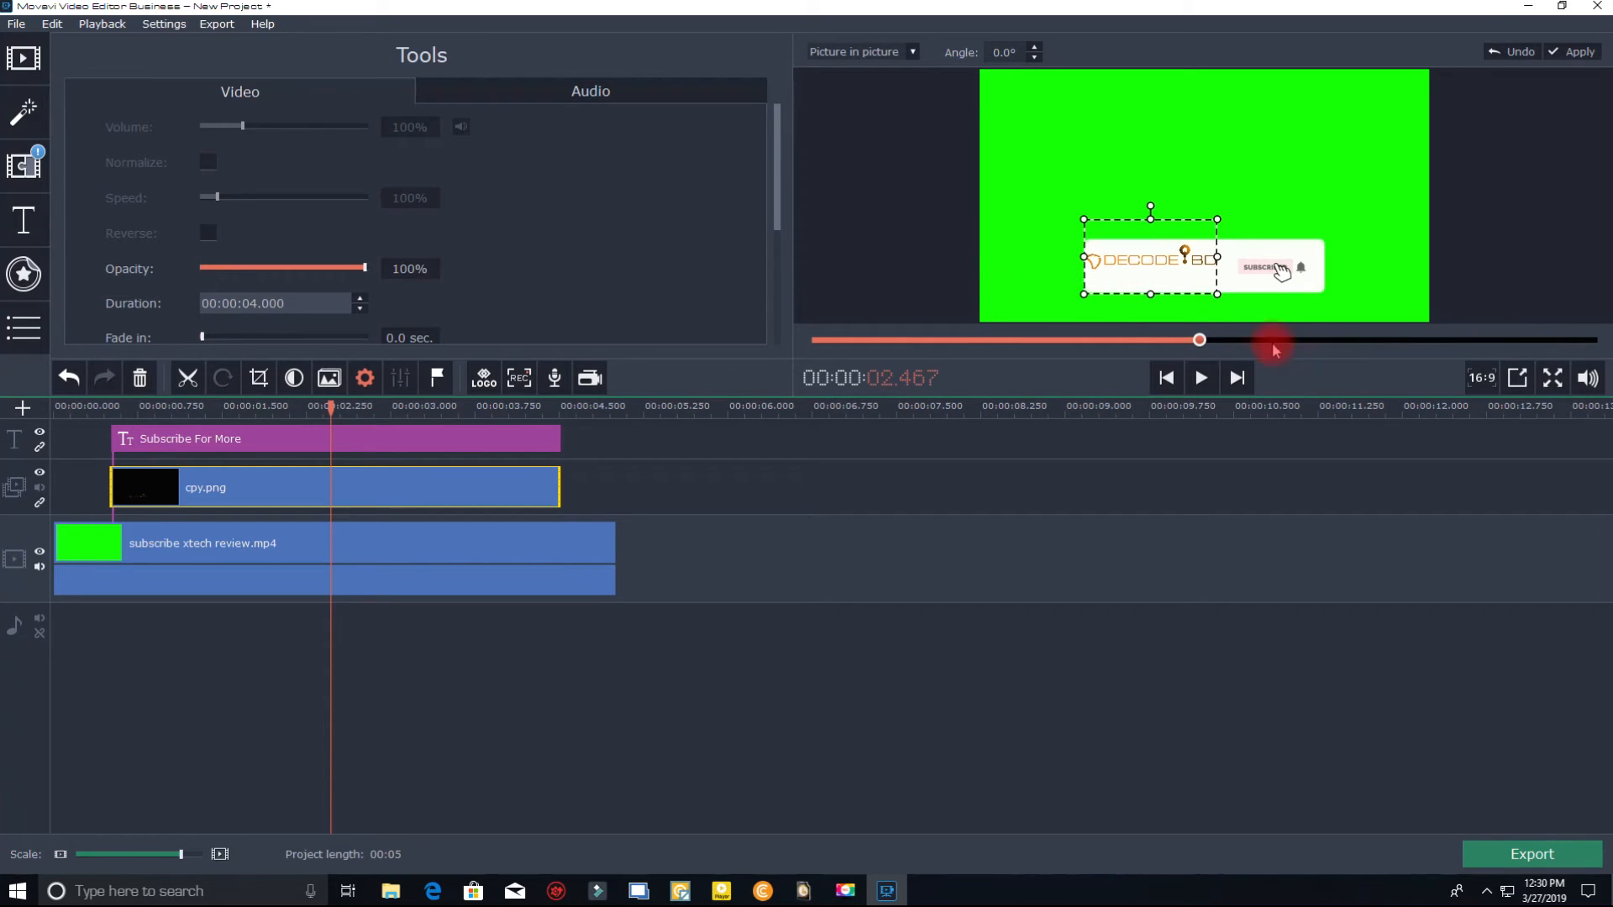
{"action": "left_click_drag", "start_coordinate": [1217, 293], "coordinate": [1222, 297]}
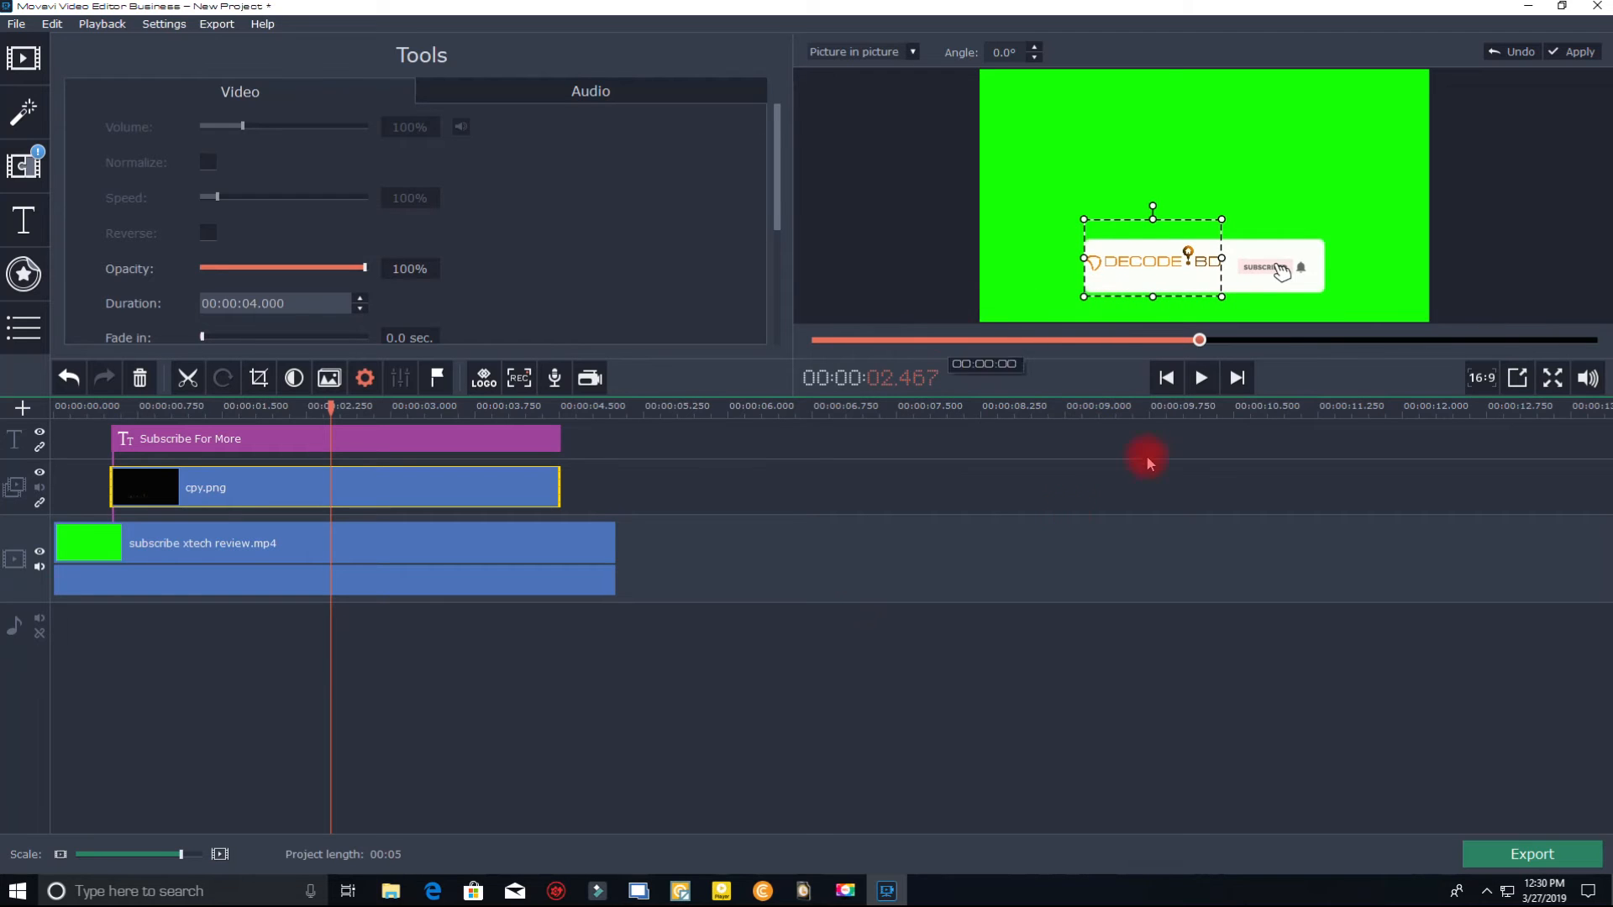
{"action": "left_click", "coordinate": [1202, 378]}
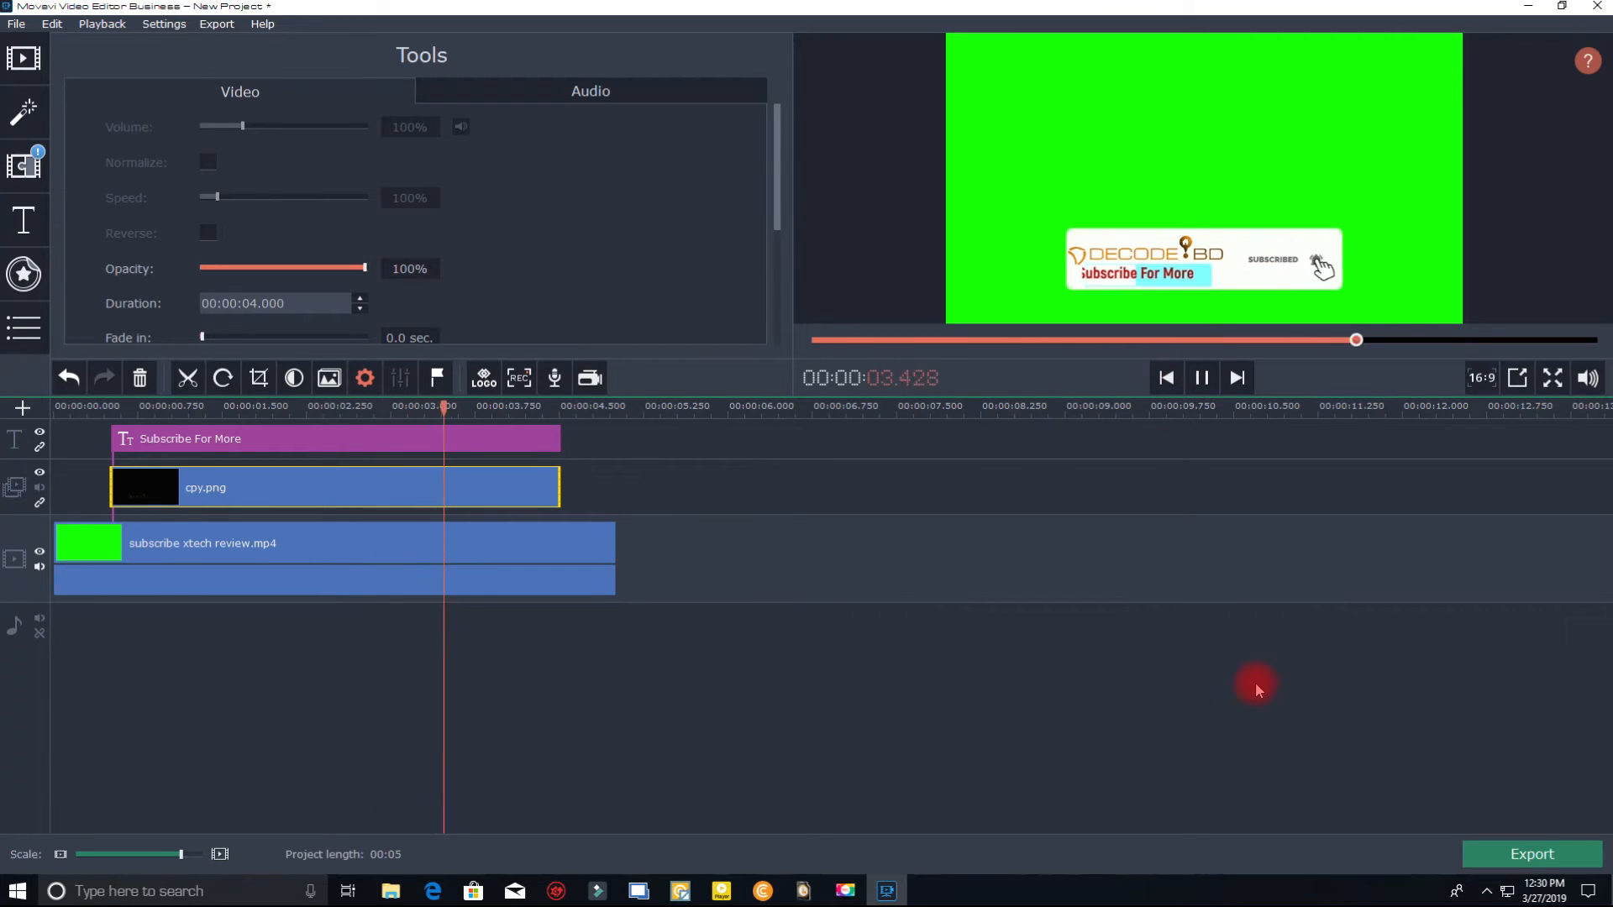
Trim the ends of the cpy.png and title clips slightly to the same earlier time and preview the result.
{"action": "left_click_drag", "start_coordinate": [552, 494], "coordinate": [28, 414]}
{"action": "left_click", "coordinate": [557, 441]}
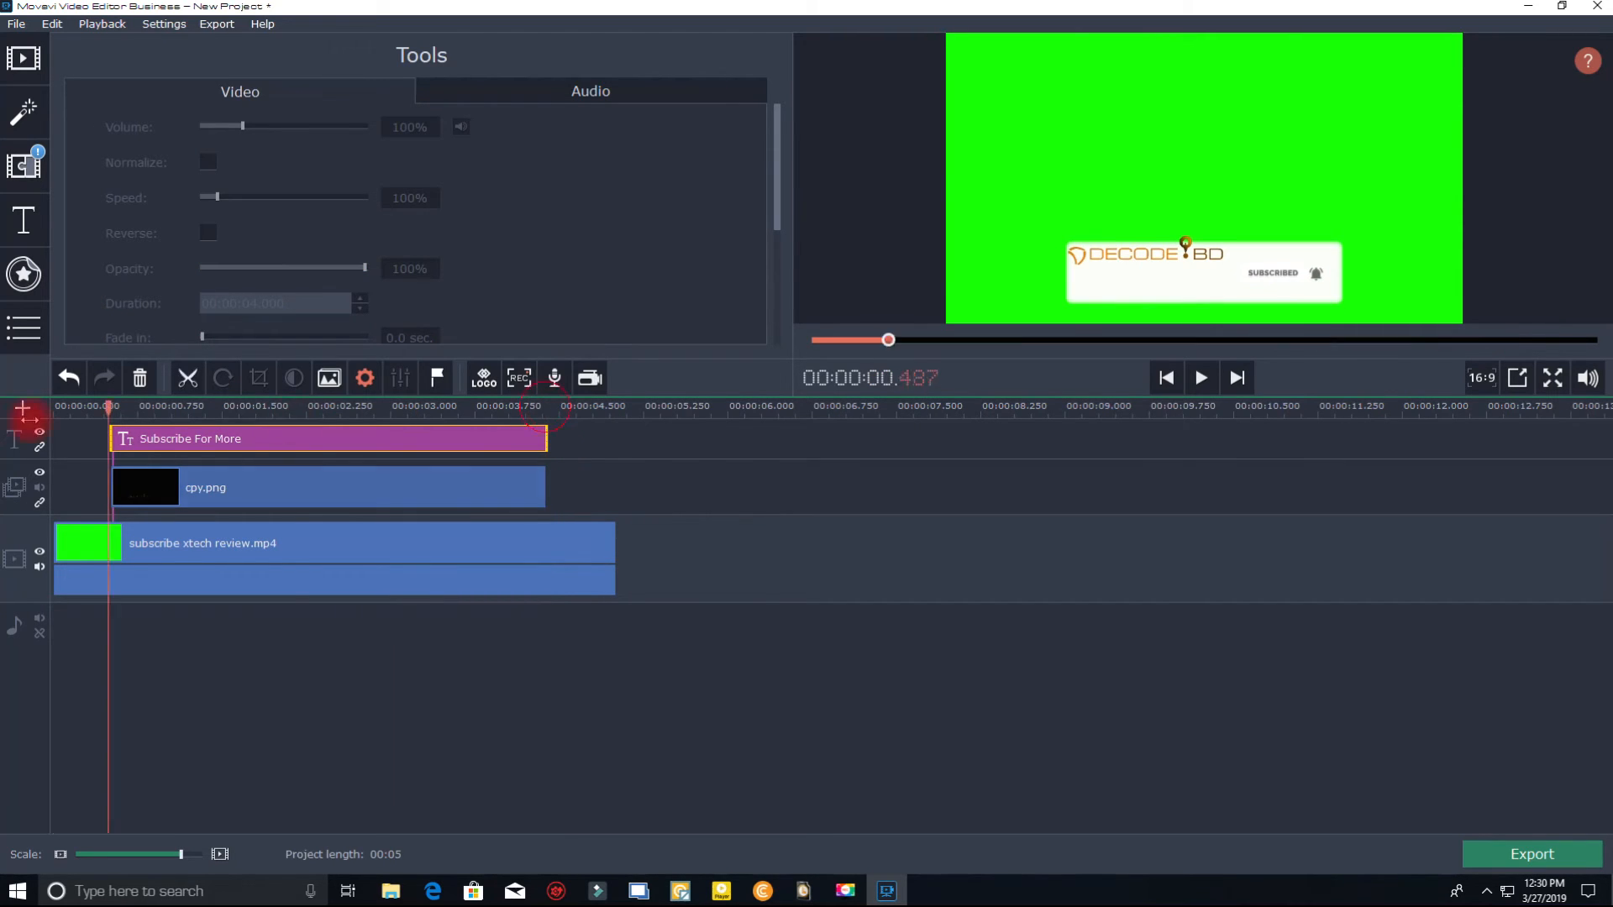
{"action": "left_click", "coordinate": [1201, 378]}
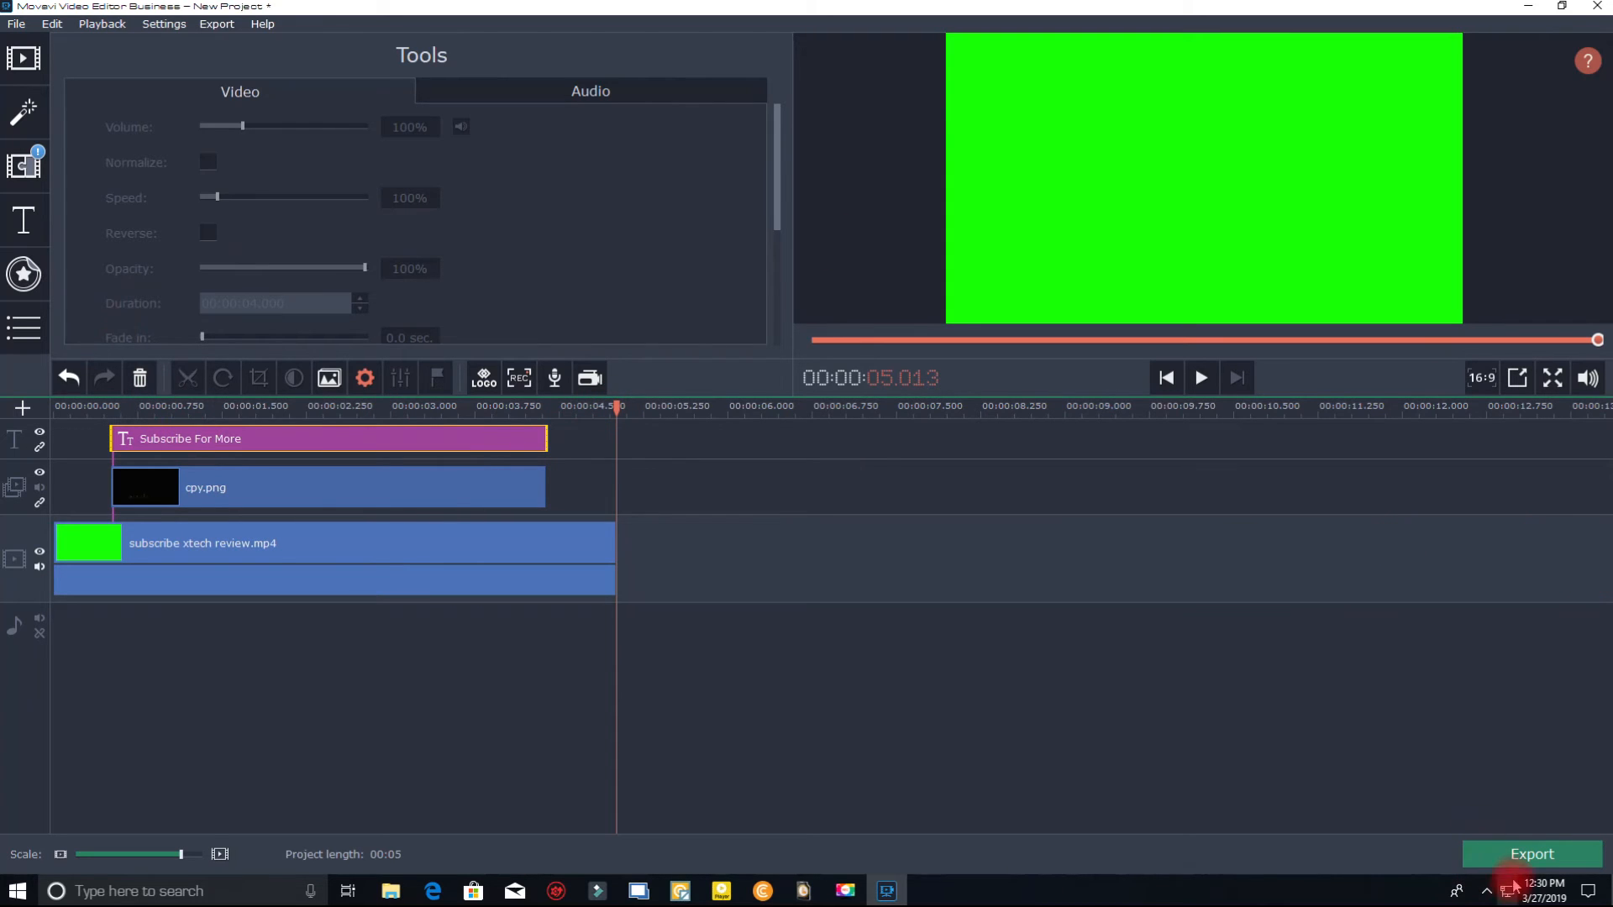
Export the animation in AVI format at High quality to D:\DOC\New folder with the file name ss2.
{"action": "left_click", "coordinate": [1523, 853]}
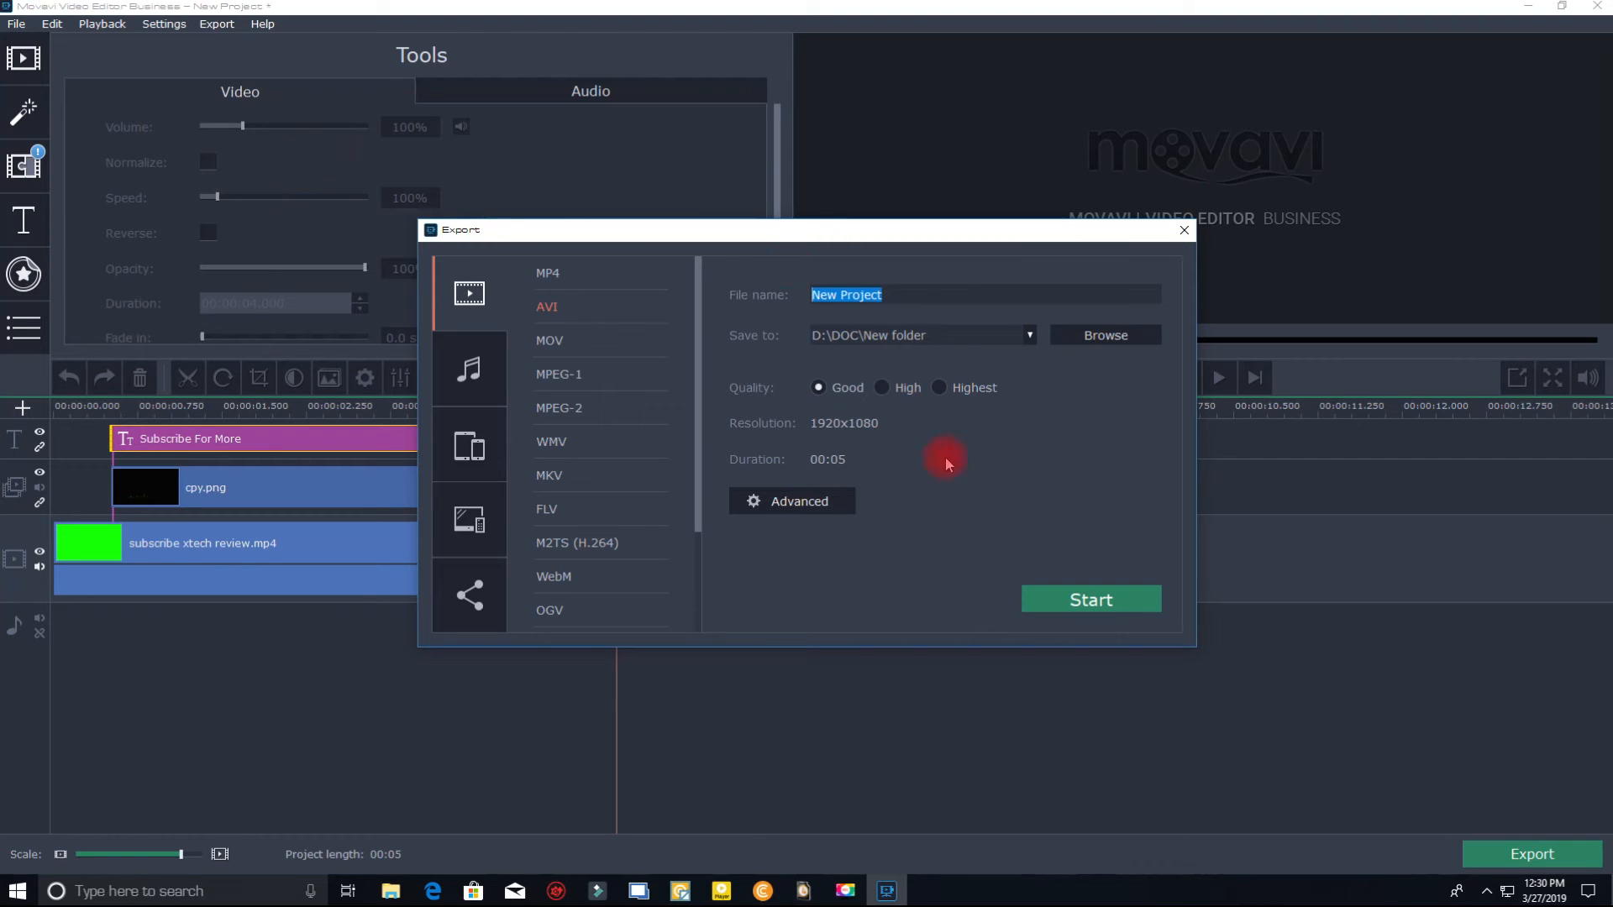
{"action": "left_click", "coordinate": [1114, 598]}
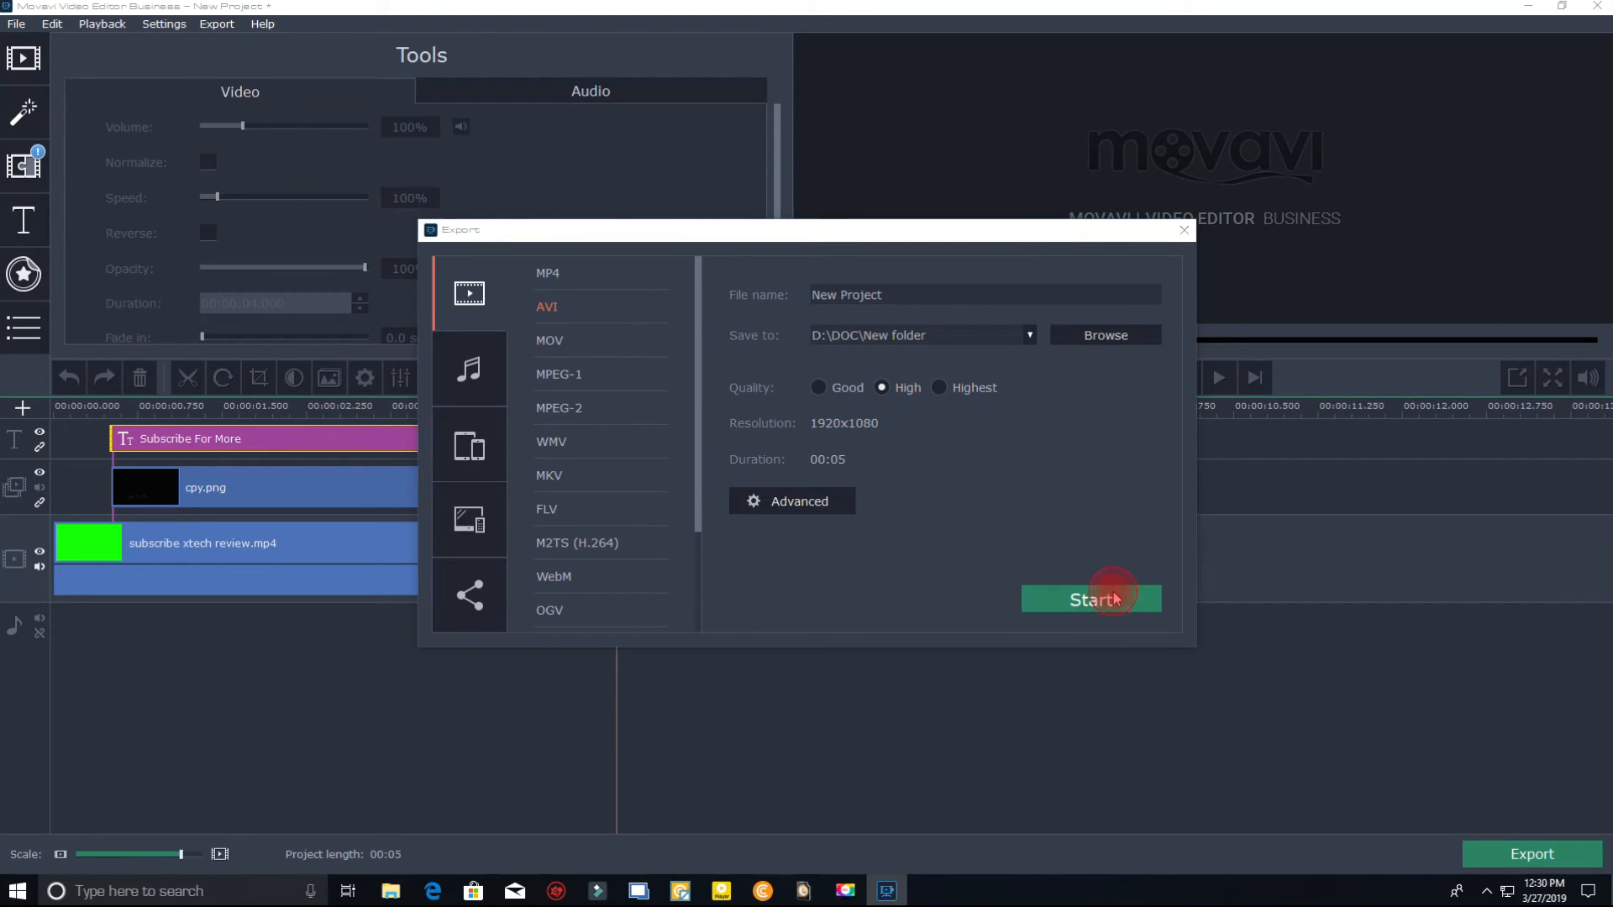
{"action": "left_click", "coordinate": [933, 468]}
{"action": "left_click", "coordinate": [956, 286]}
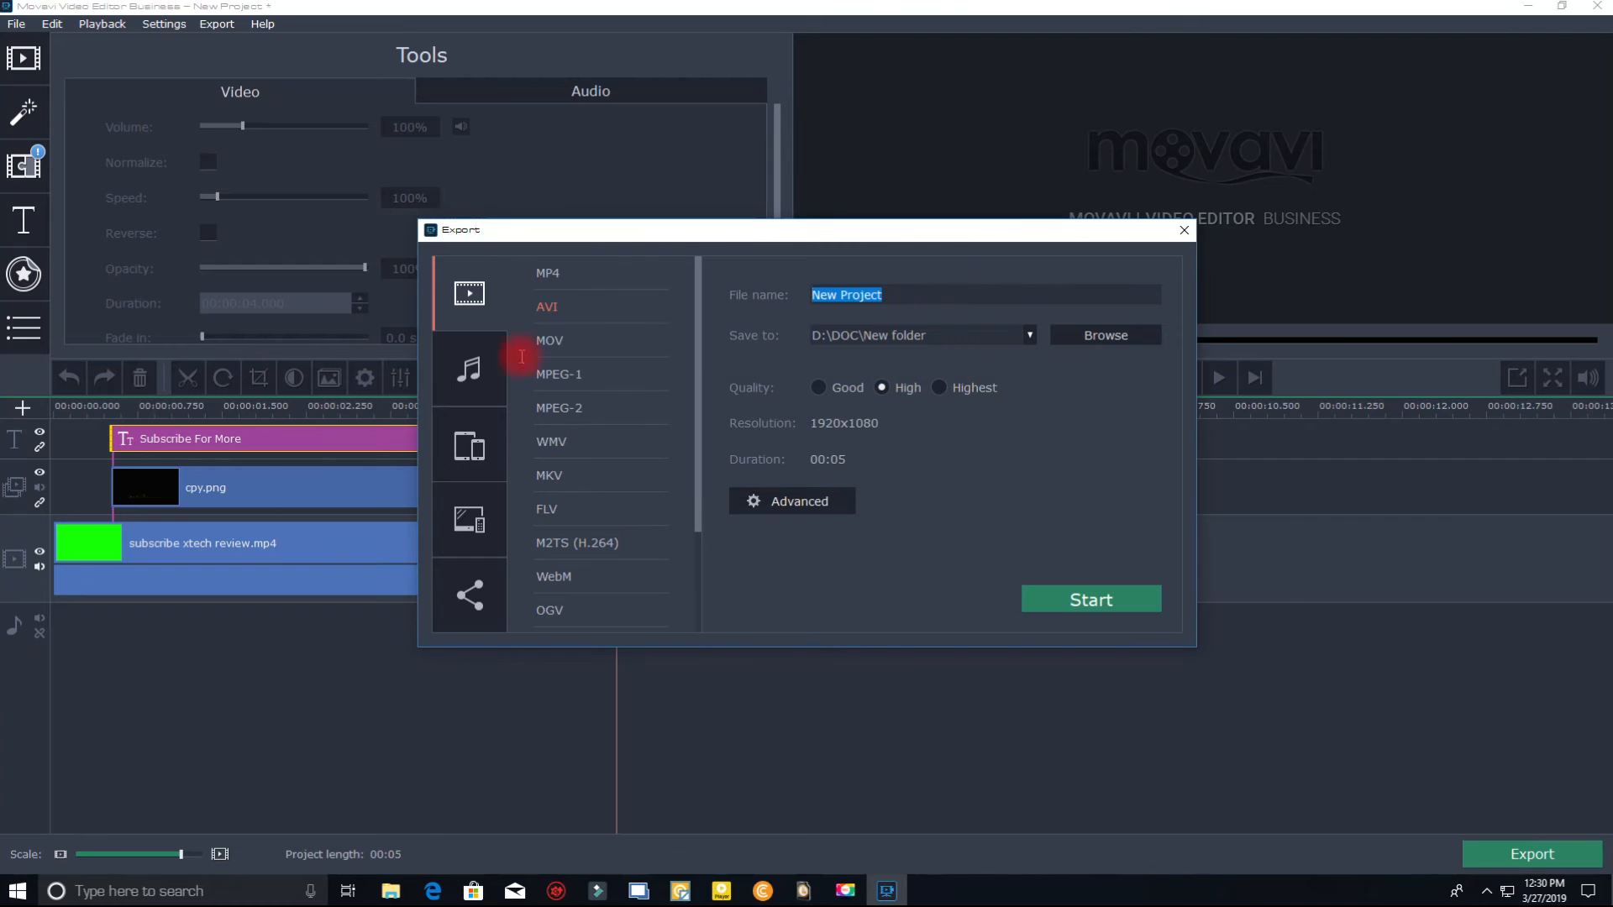
{"action": "left_click", "coordinate": [1143, 594]}
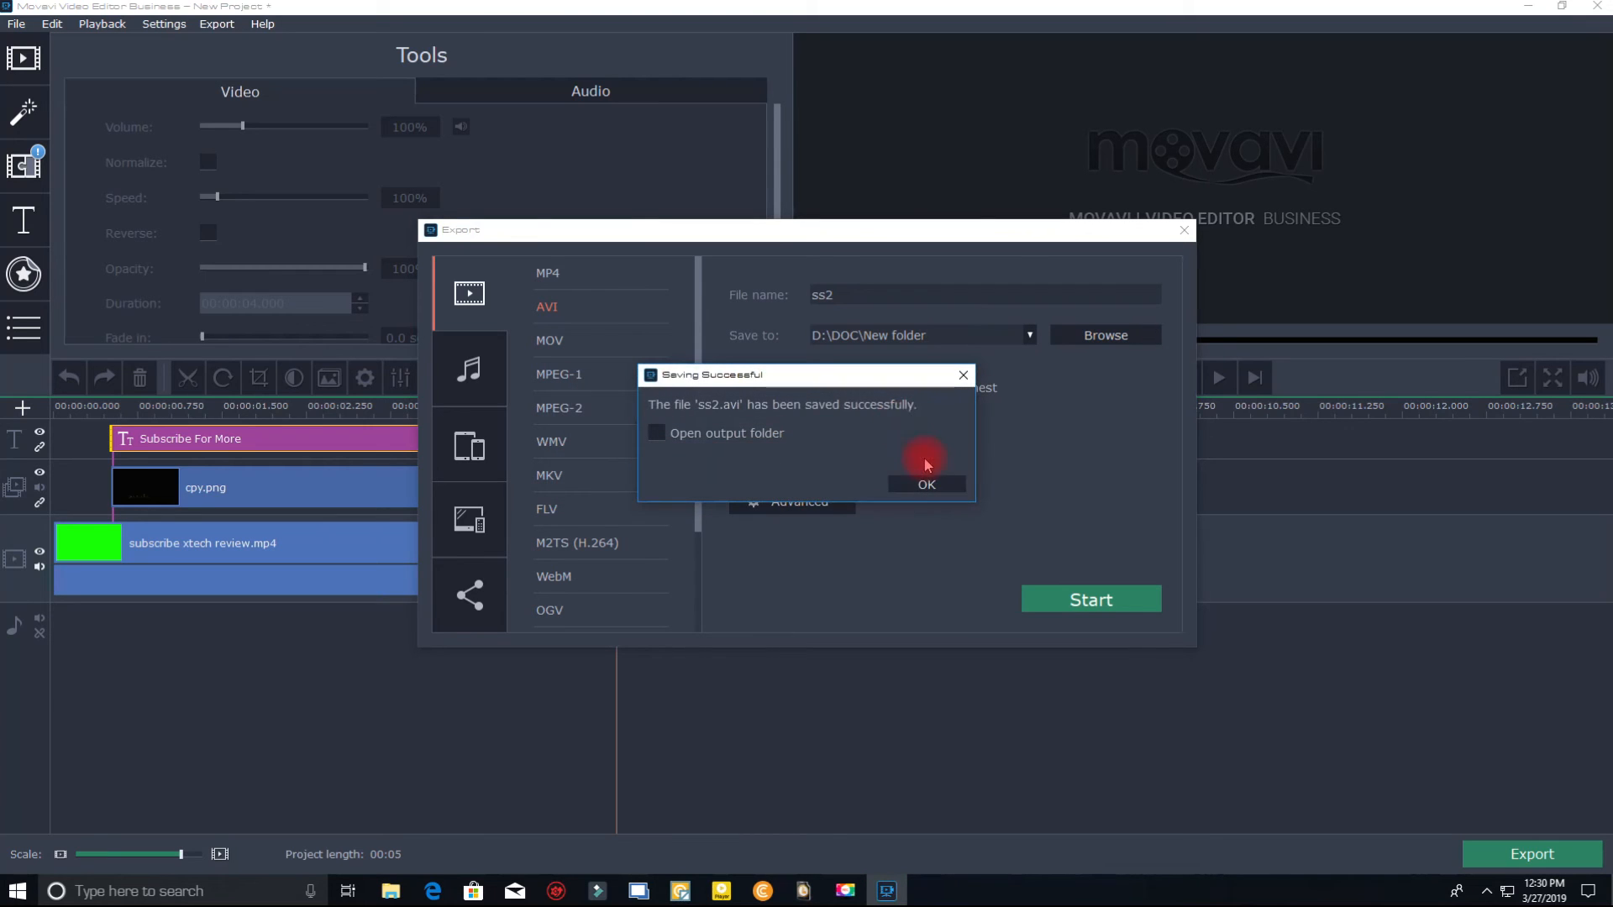
{"action": "left_click", "coordinate": [905, 492]}
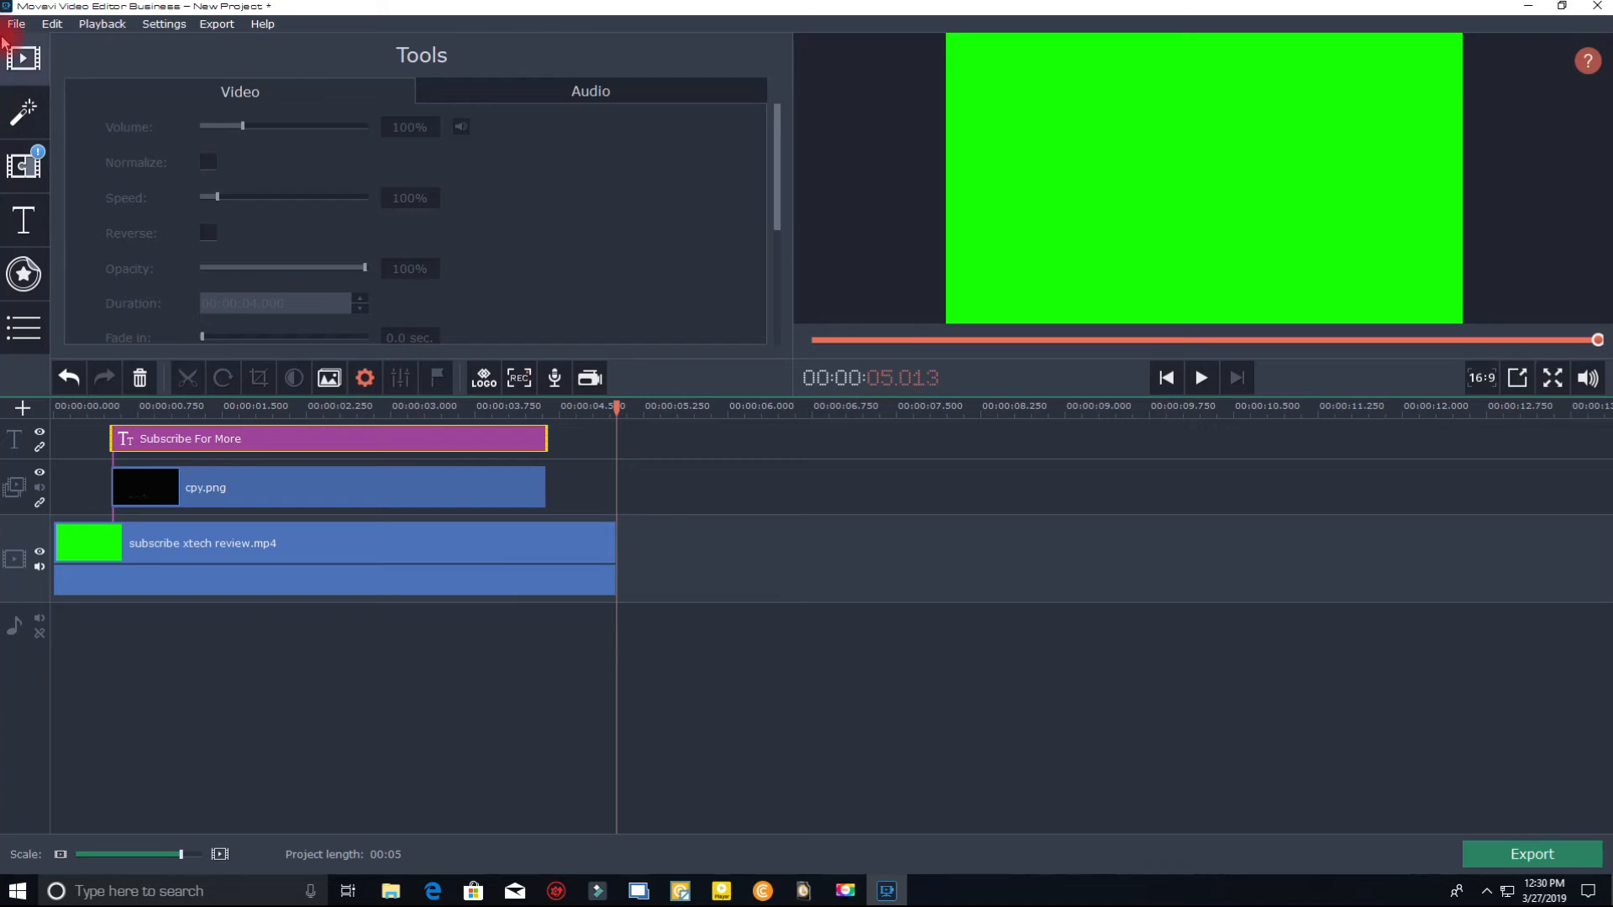
Start a new empty project.
{"action": "left_click", "coordinate": [17, 24]}
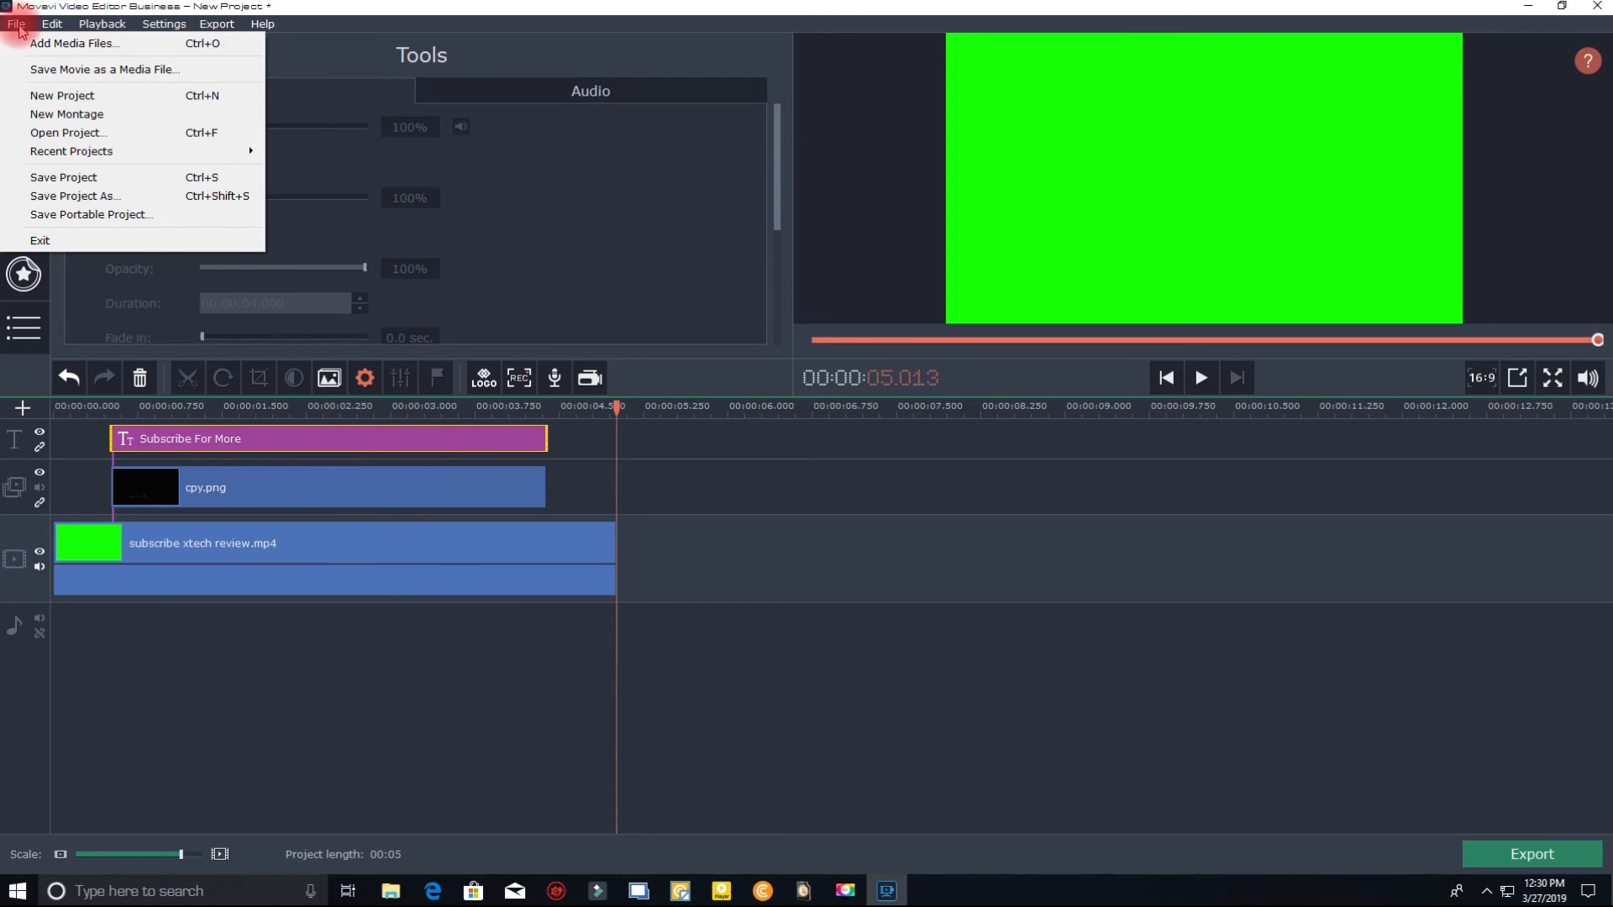
{"action": "left_click", "coordinate": [65, 95]}
{"action": "left_click", "coordinate": [876, 471]}
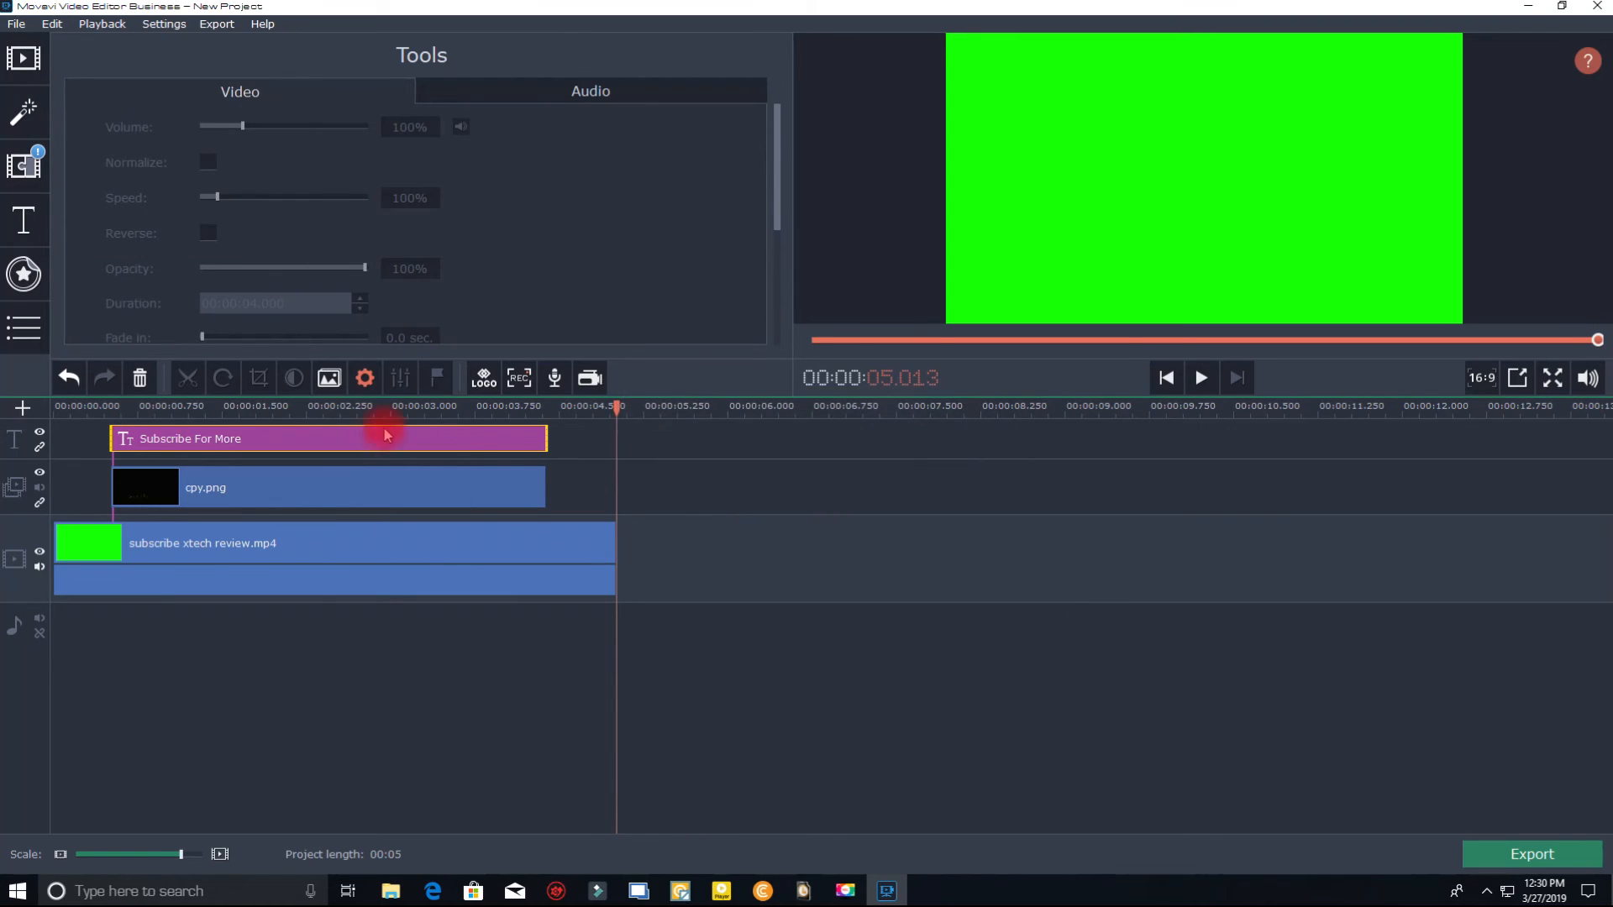
{"action": "left_click", "coordinate": [570, 425]}
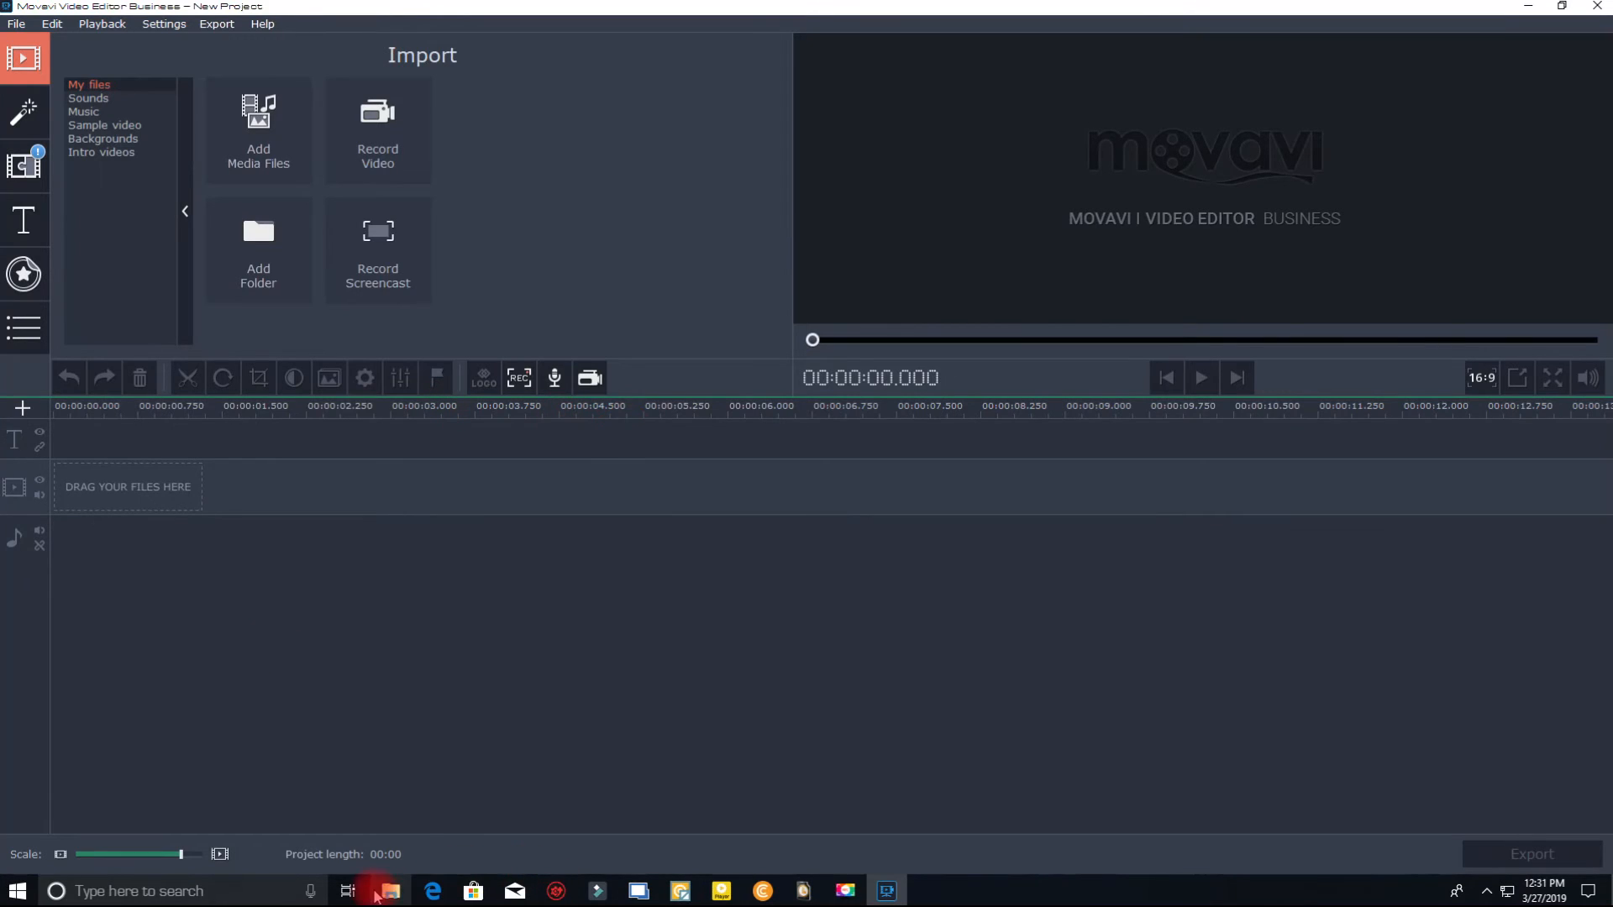
Switch to File Explorer, play the exported ss2 video from D:\DOC\New folder, and close the player.
{"action": "left_click", "coordinate": [375, 897]}
{"action": "left_click", "coordinate": [77, 126]}
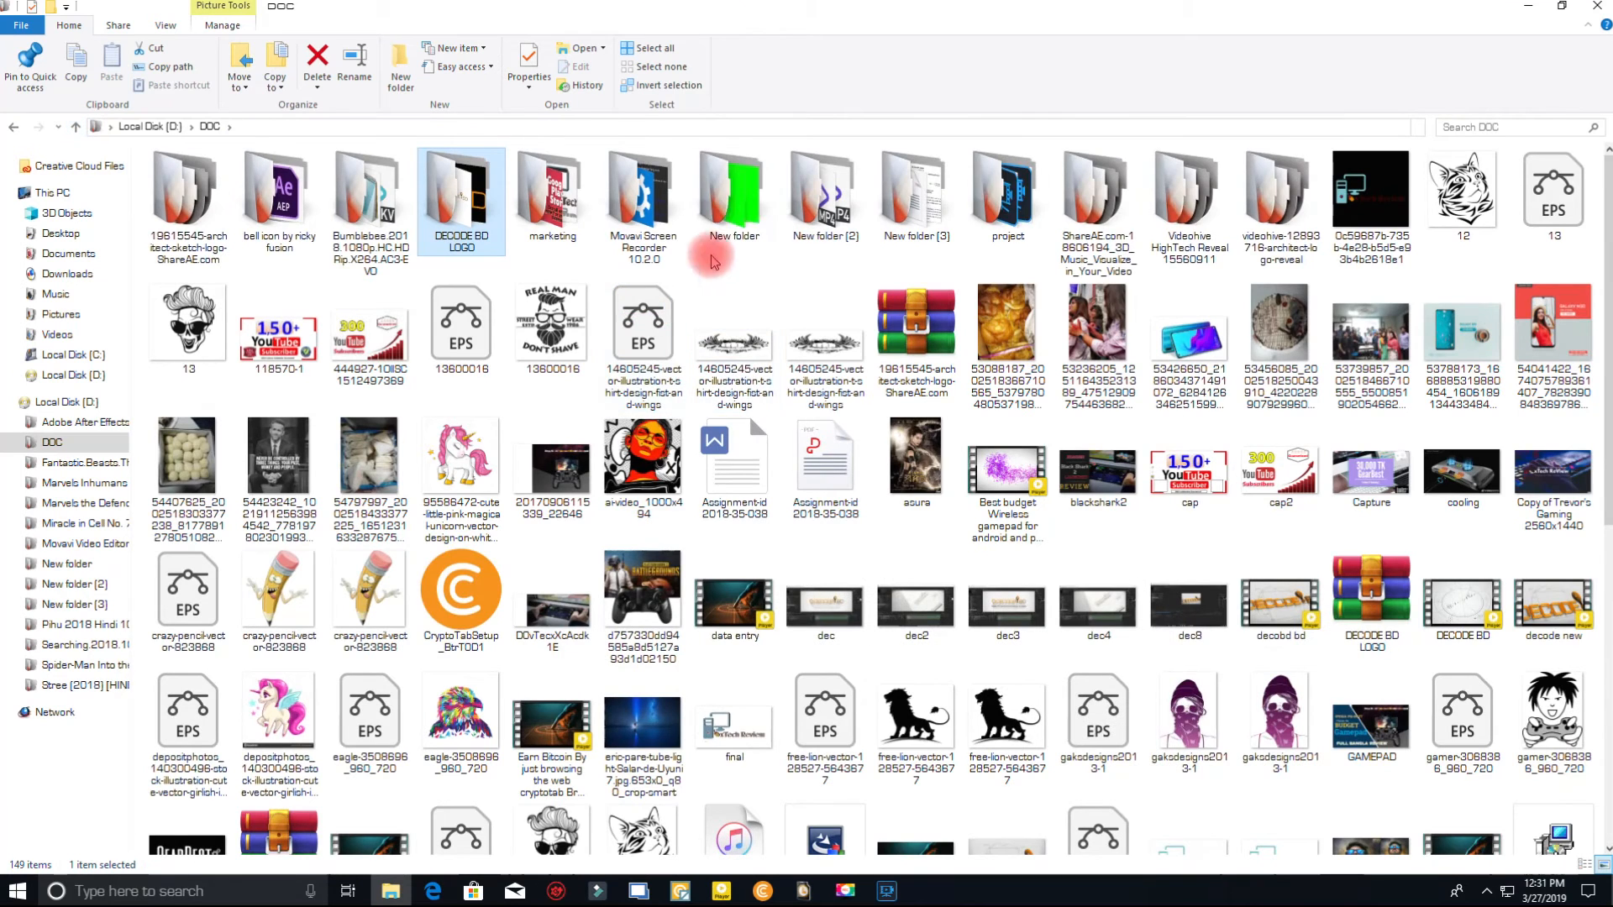
{"action": "double_click", "coordinate": [713, 252]}
{"action": "double_click", "coordinate": [1288, 196]}
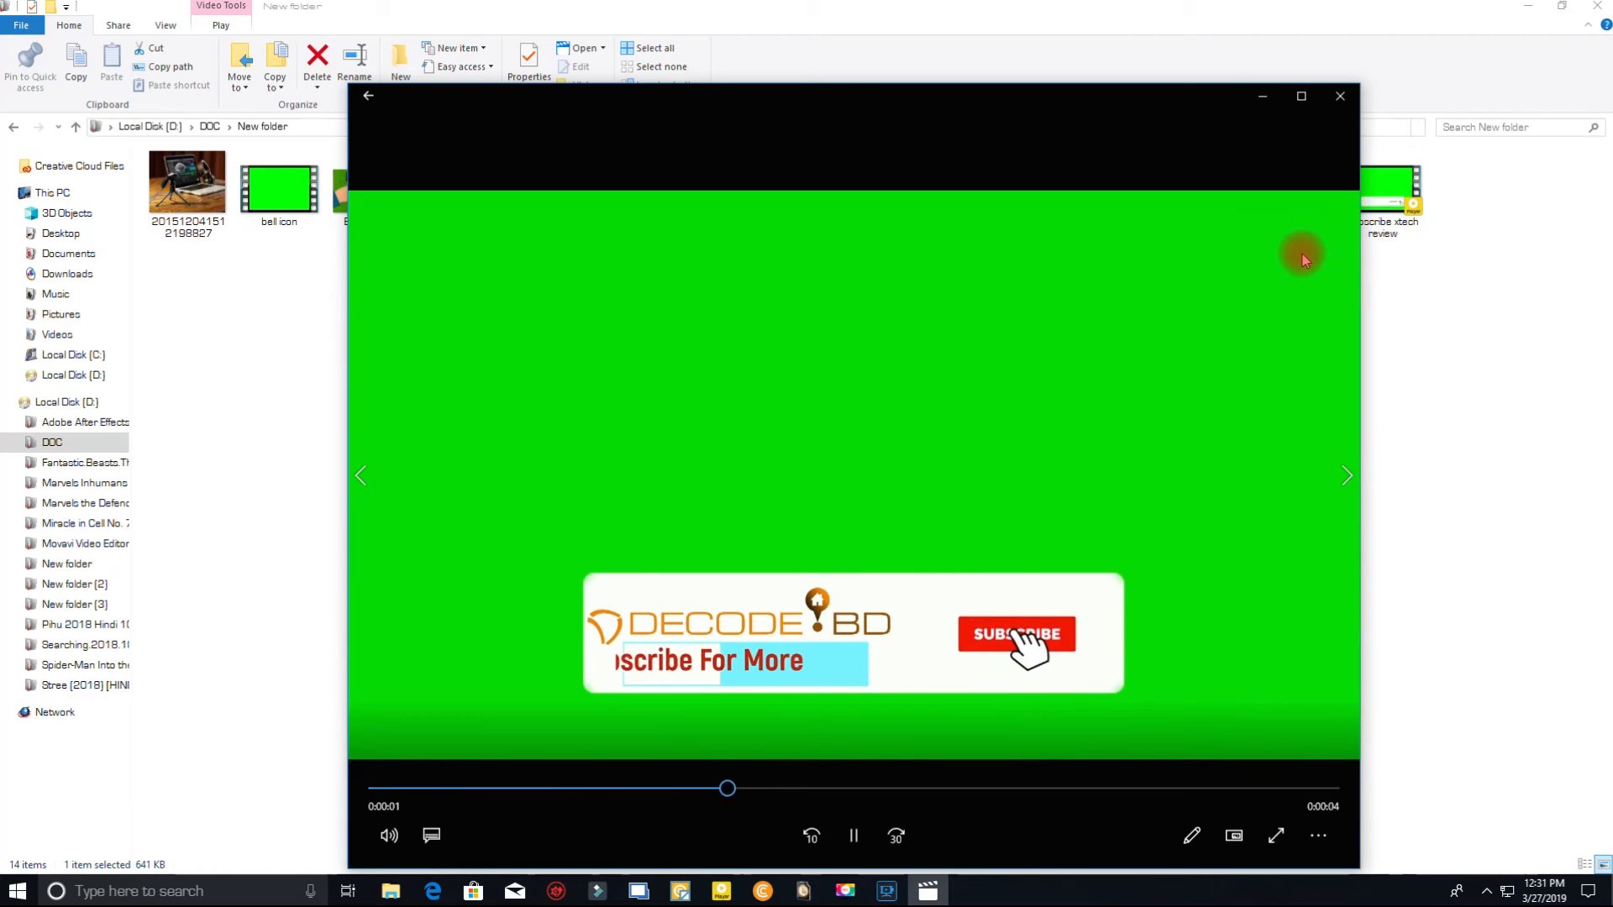
{"action": "left_click", "coordinate": [1340, 96]}
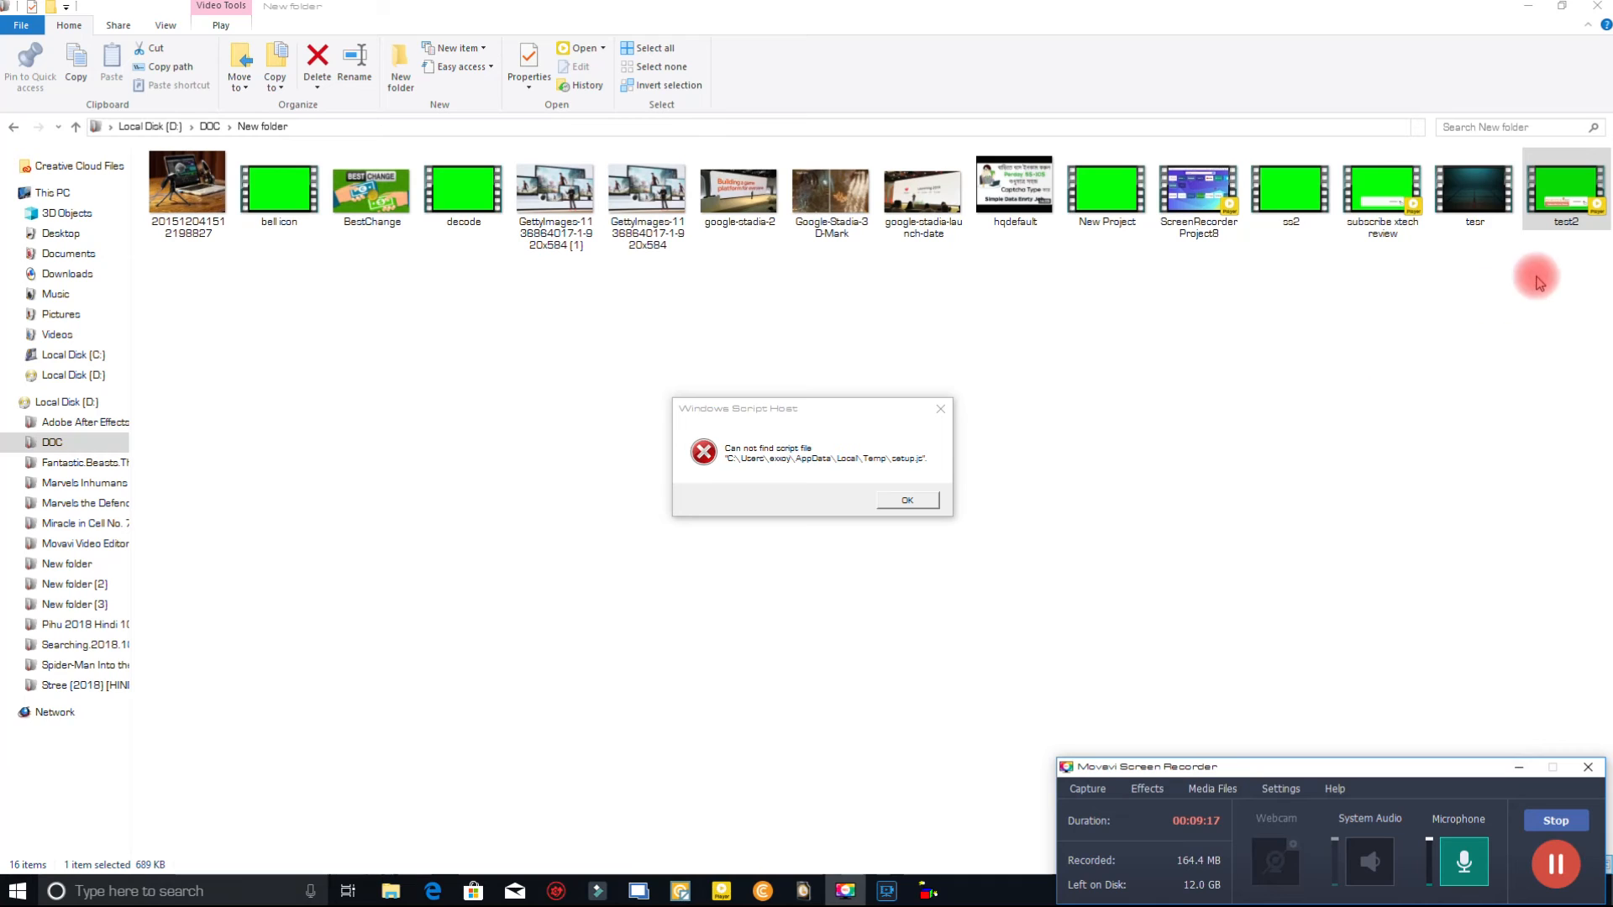
Add the test2 and Xtech Review Channel Logo intro videos to the timeline, placing test2 on the overlay track a few seconds into the intro.
{"action": "left_click_drag", "start_coordinate": [1597, 212], "coordinate": [155, 573]}
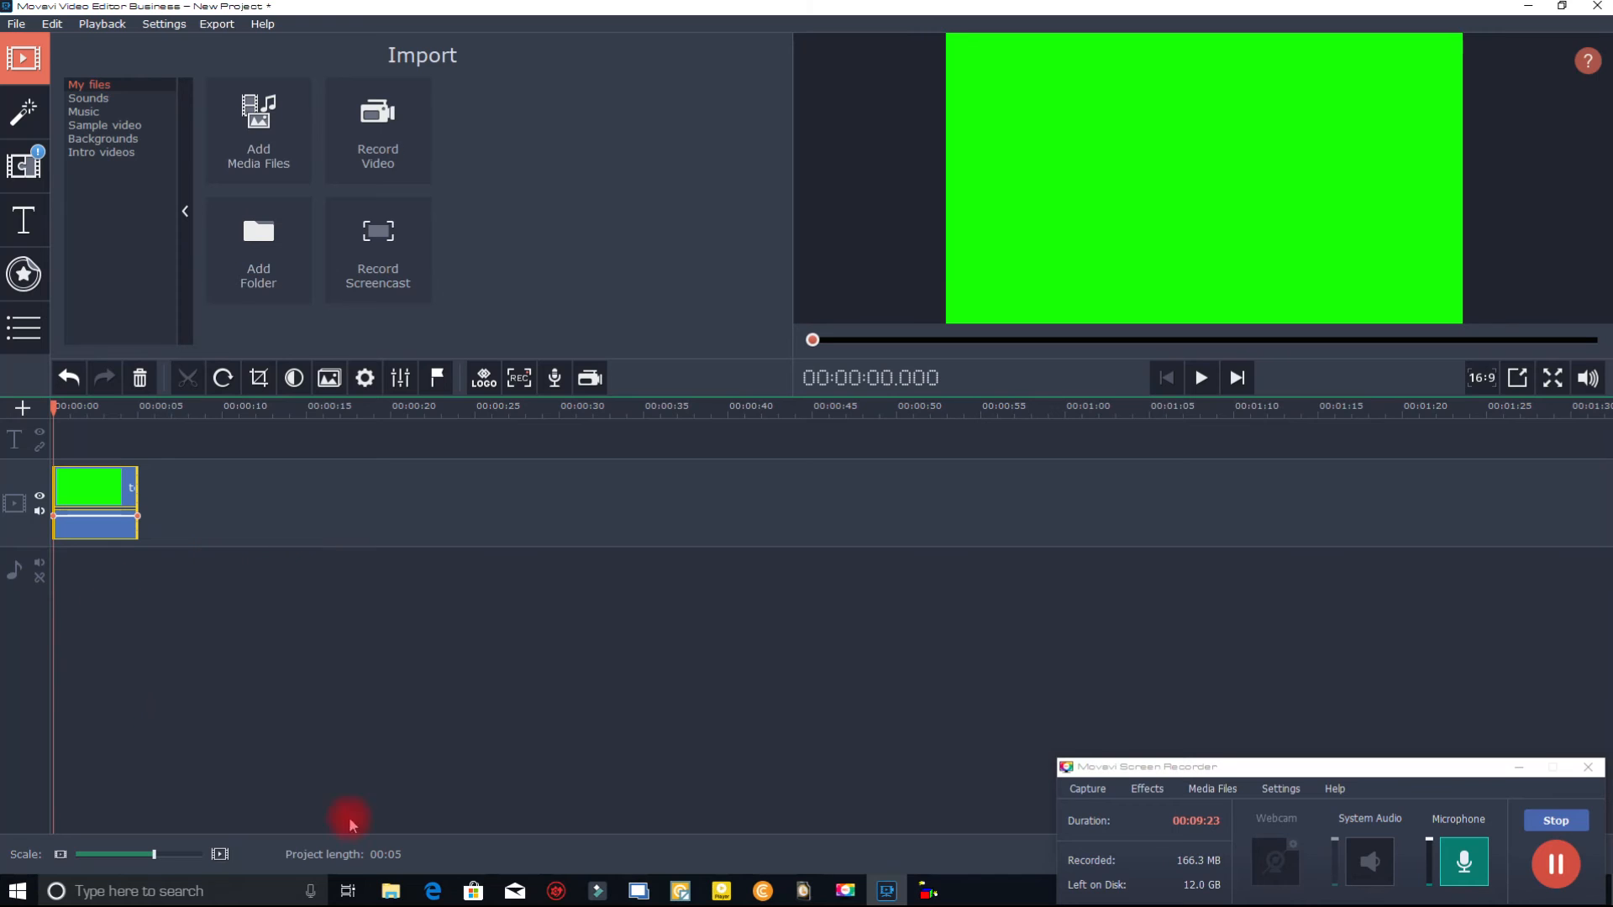
{"action": "left_click", "coordinate": [391, 891]}
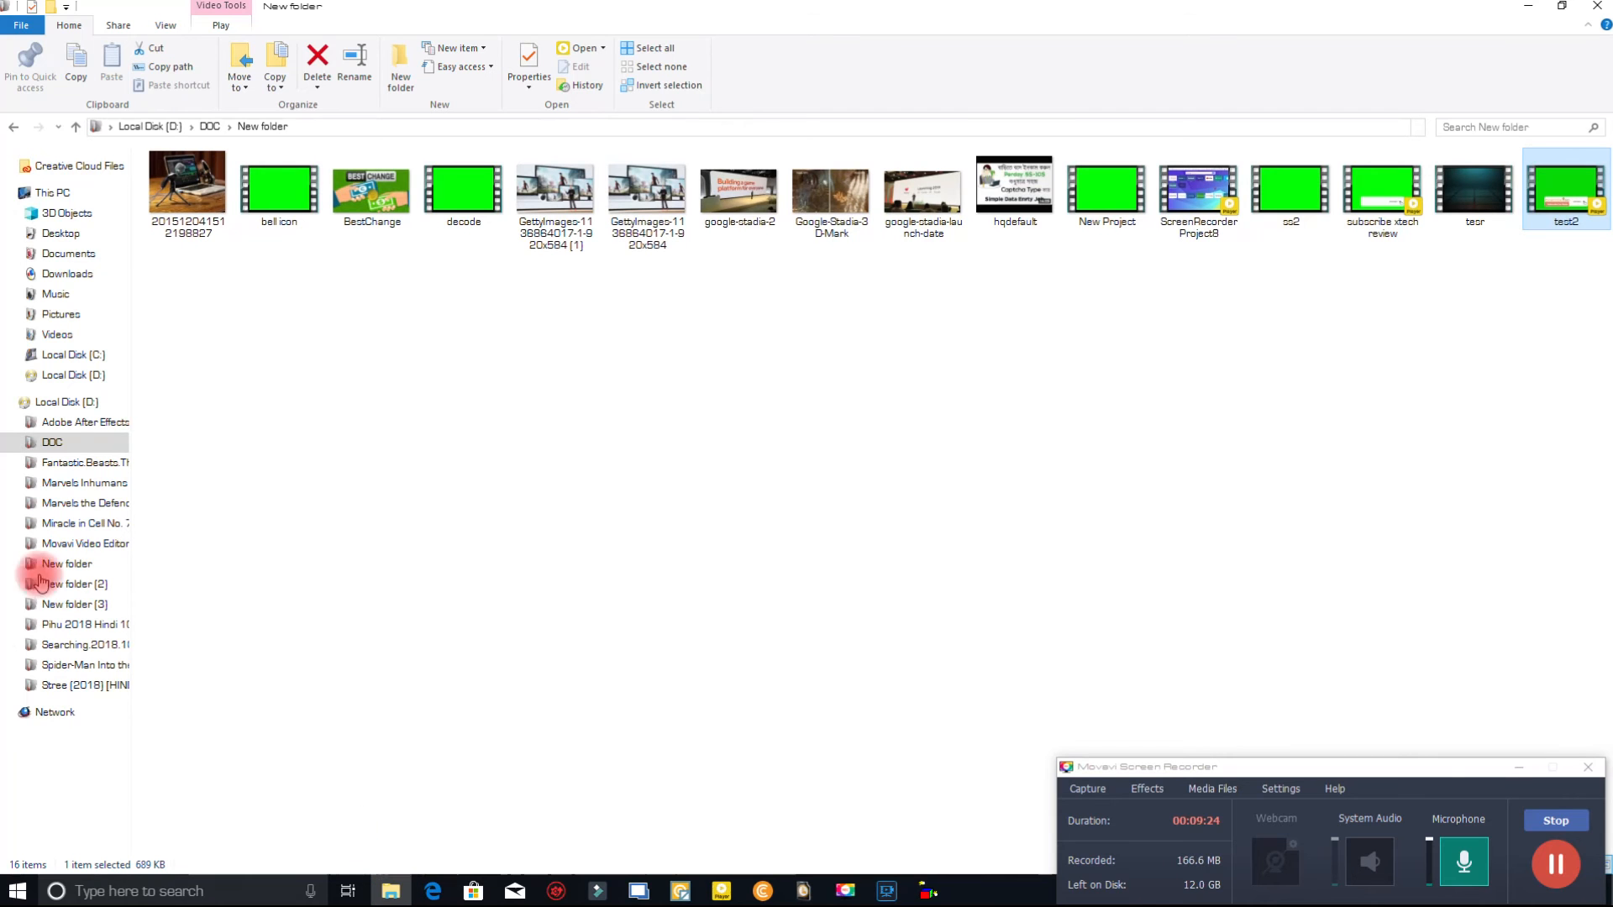
{"action": "left_click", "coordinate": [76, 126]}
{"action": "scroll", "coordinate": [748, 415], "scroll_direction": "down", "scroll_amount": 5}
{"action": "left_click_drag", "start_coordinate": [572, 811], "coordinate": [164, 636]}
{"action": "mouse_move", "coordinate": [223, 520]}
{"action": "left_mouse_down"}
{"action": "mouse_move", "coordinate": [140, 569]}
{"action": "mouse_move", "coordinate": [224, 542]}
{"action": "mouse_move", "coordinate": [231, 513]}
{"action": "left_mouse_up"}
{"action": "left_click_drag", "start_coordinate": [116, 494], "coordinate": [156, 501]}
Play the timeline from the start to preview the green-screen overlay, and return the playhead to the beginning.
{"action": "left_click_drag", "start_coordinate": [113, 415], "coordinate": [21, 435]}
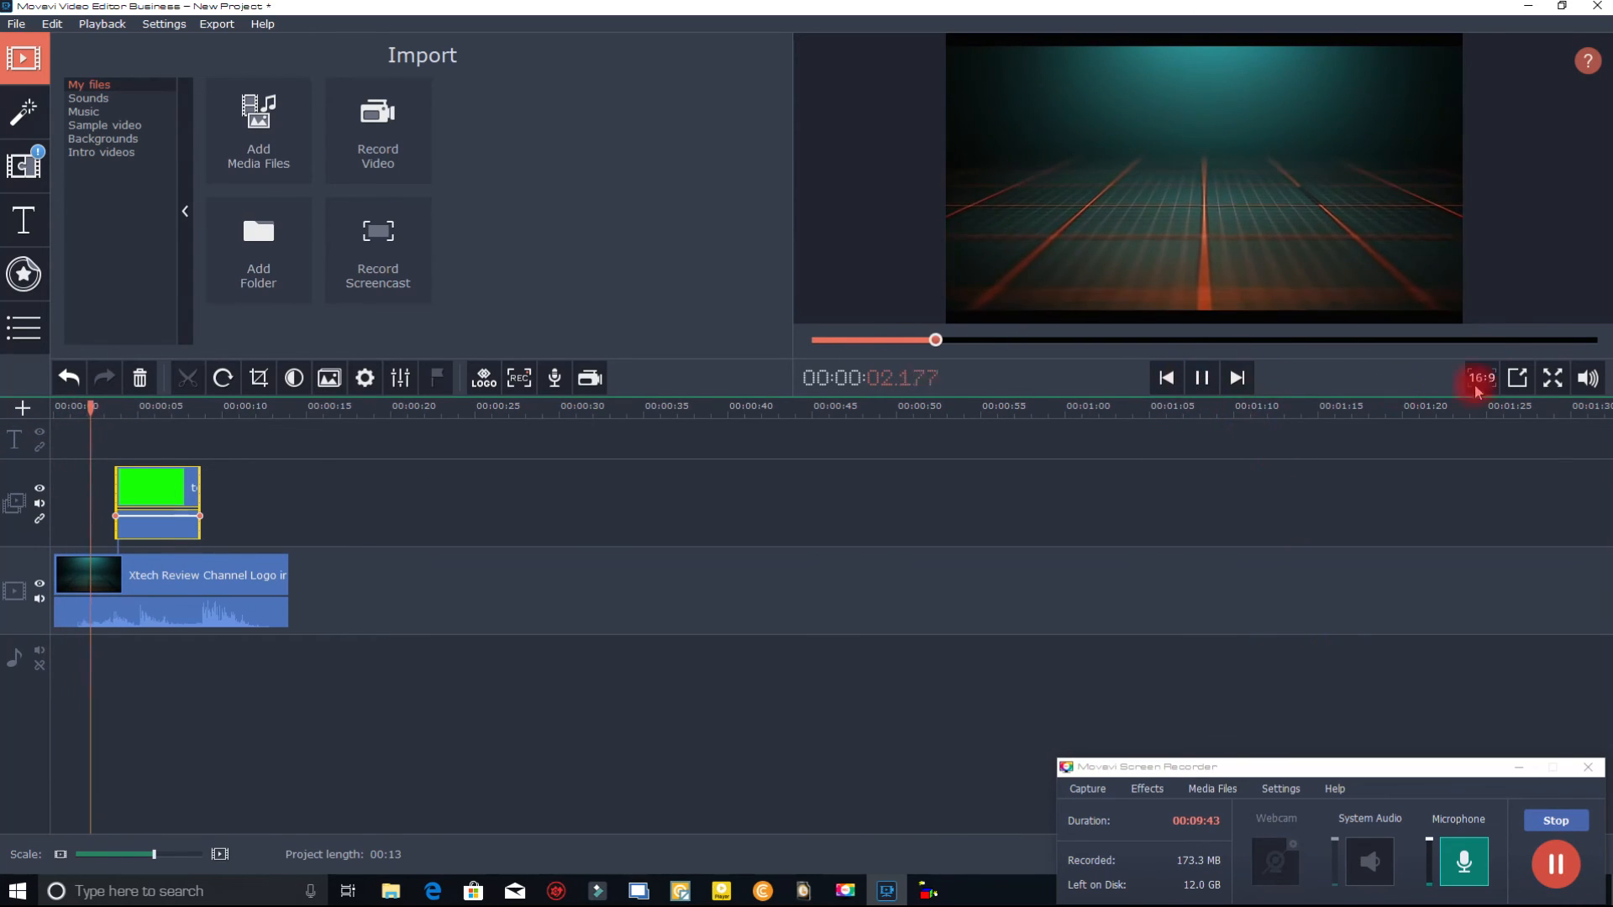
{"action": "left_click", "coordinate": [1206, 386]}
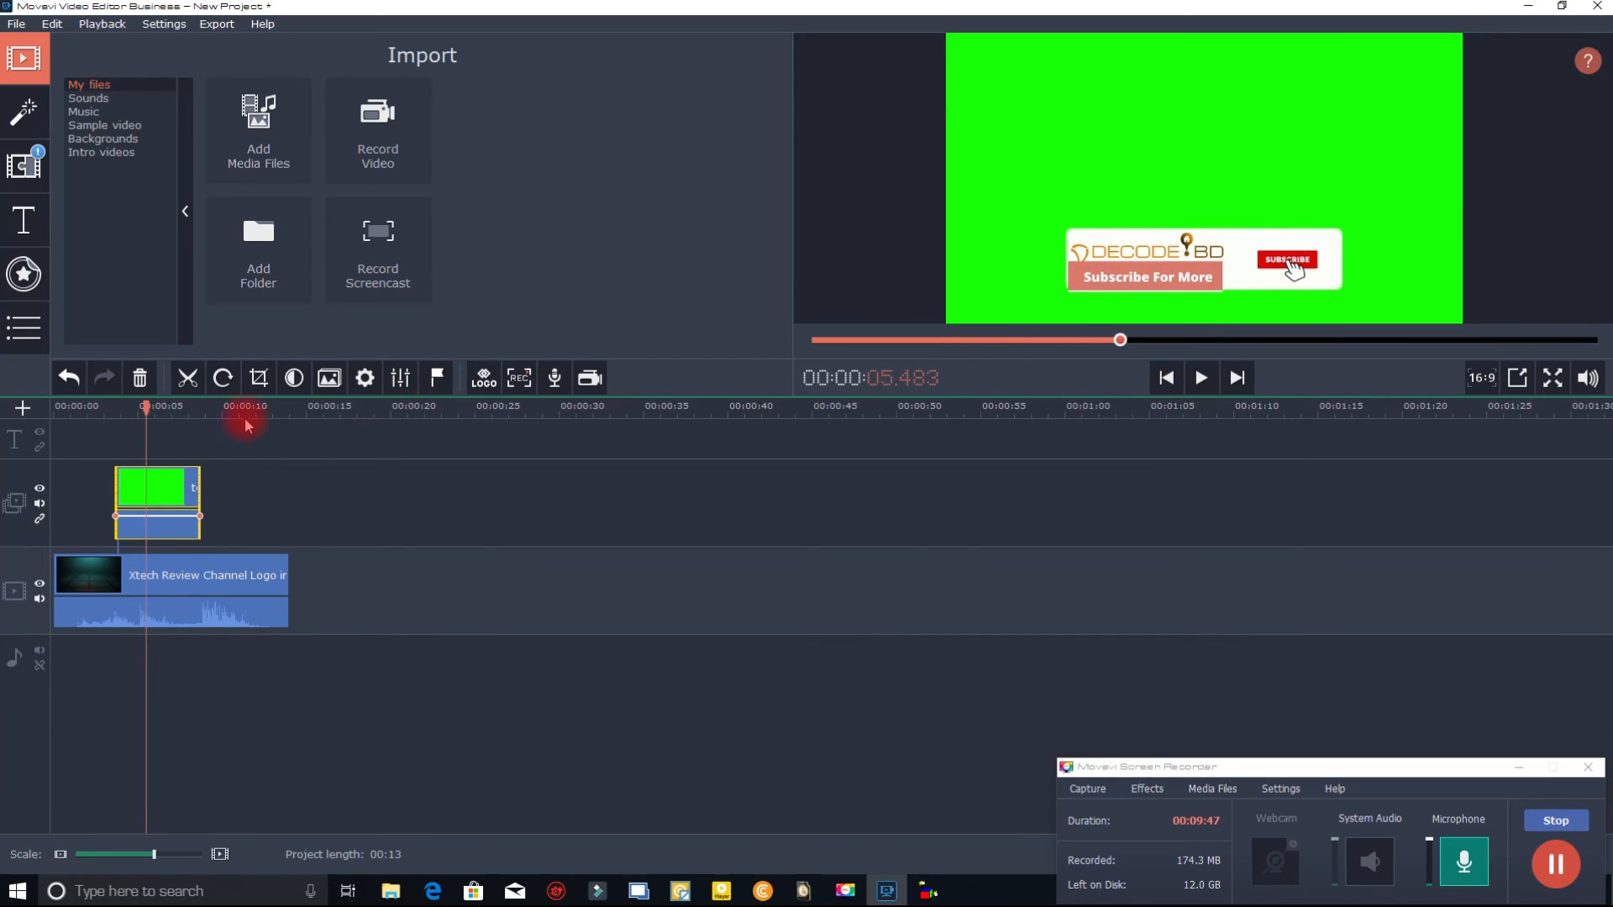
{"action": "left_click_drag", "start_coordinate": [146, 407], "coordinate": [5, 435]}
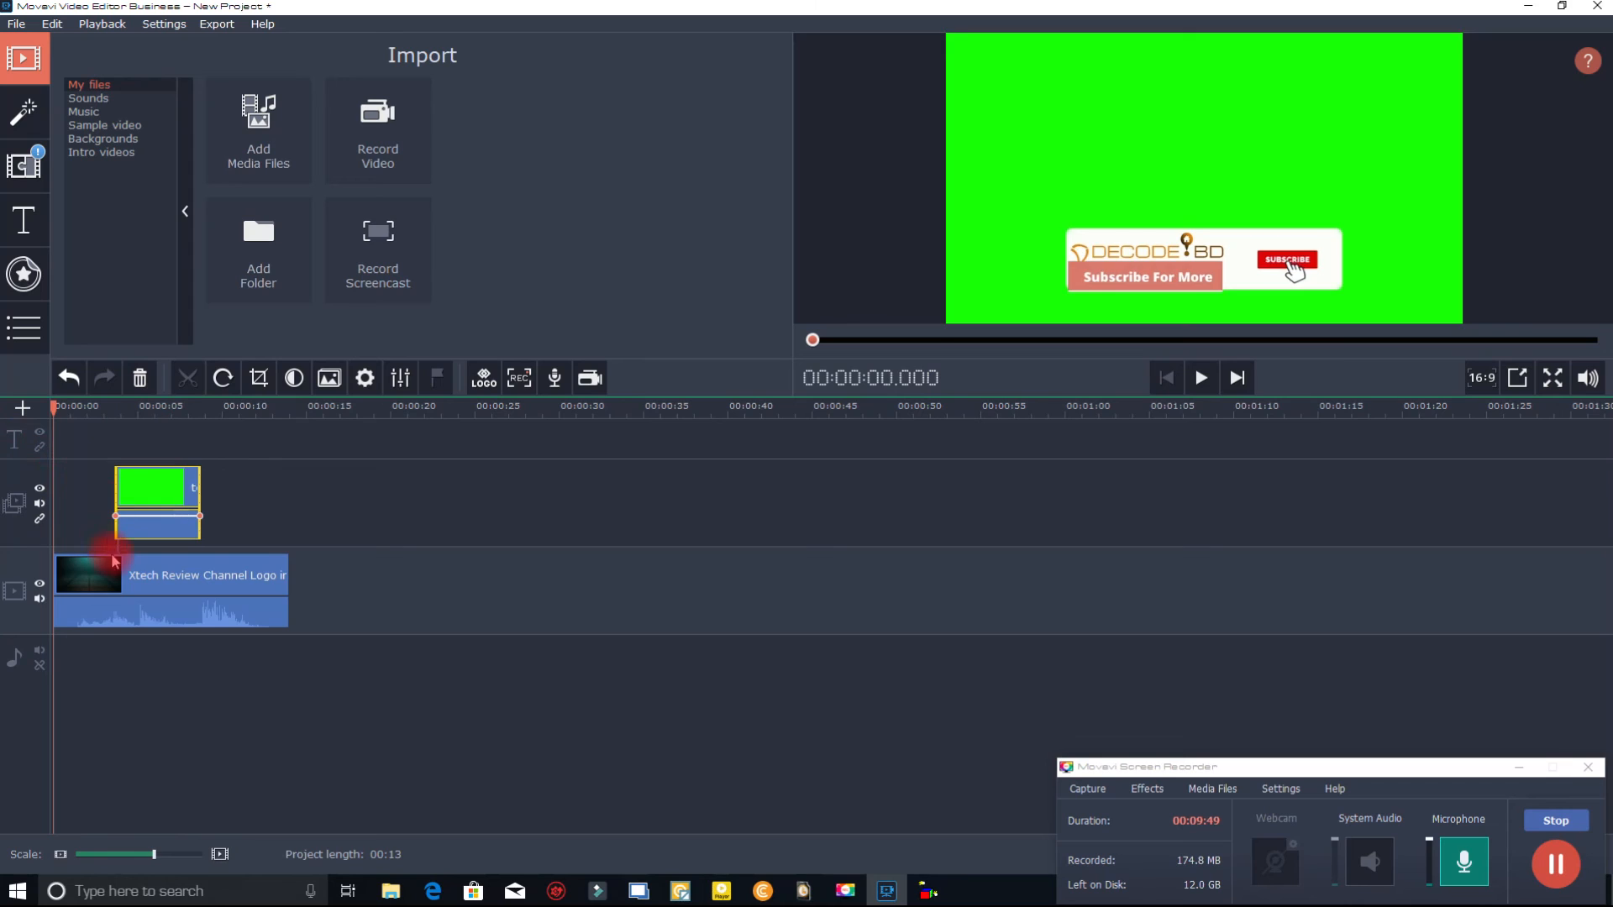
Apply Chroma Key with green as the transparent color and tolerance 80 to the Xtech Review Channel Logo intro clip.
{"action": "left_click", "coordinate": [140, 573]}
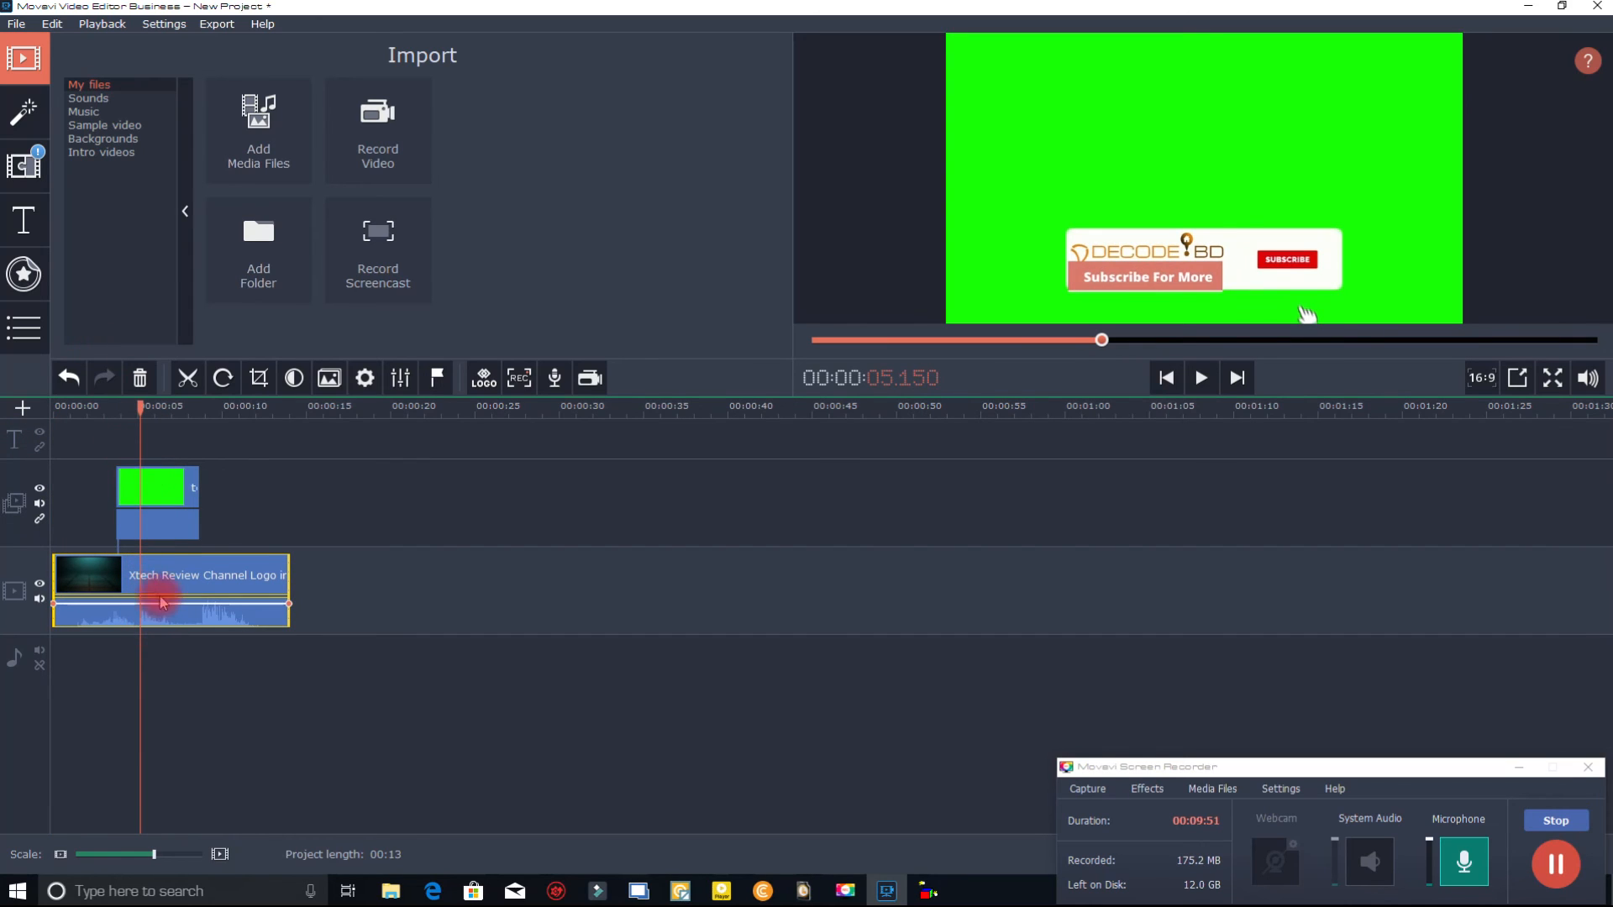
{"action": "double_click", "coordinate": [163, 575]}
{"action": "scroll", "coordinate": [130, 270], "scroll_direction": "down", "scroll_amount": 5}
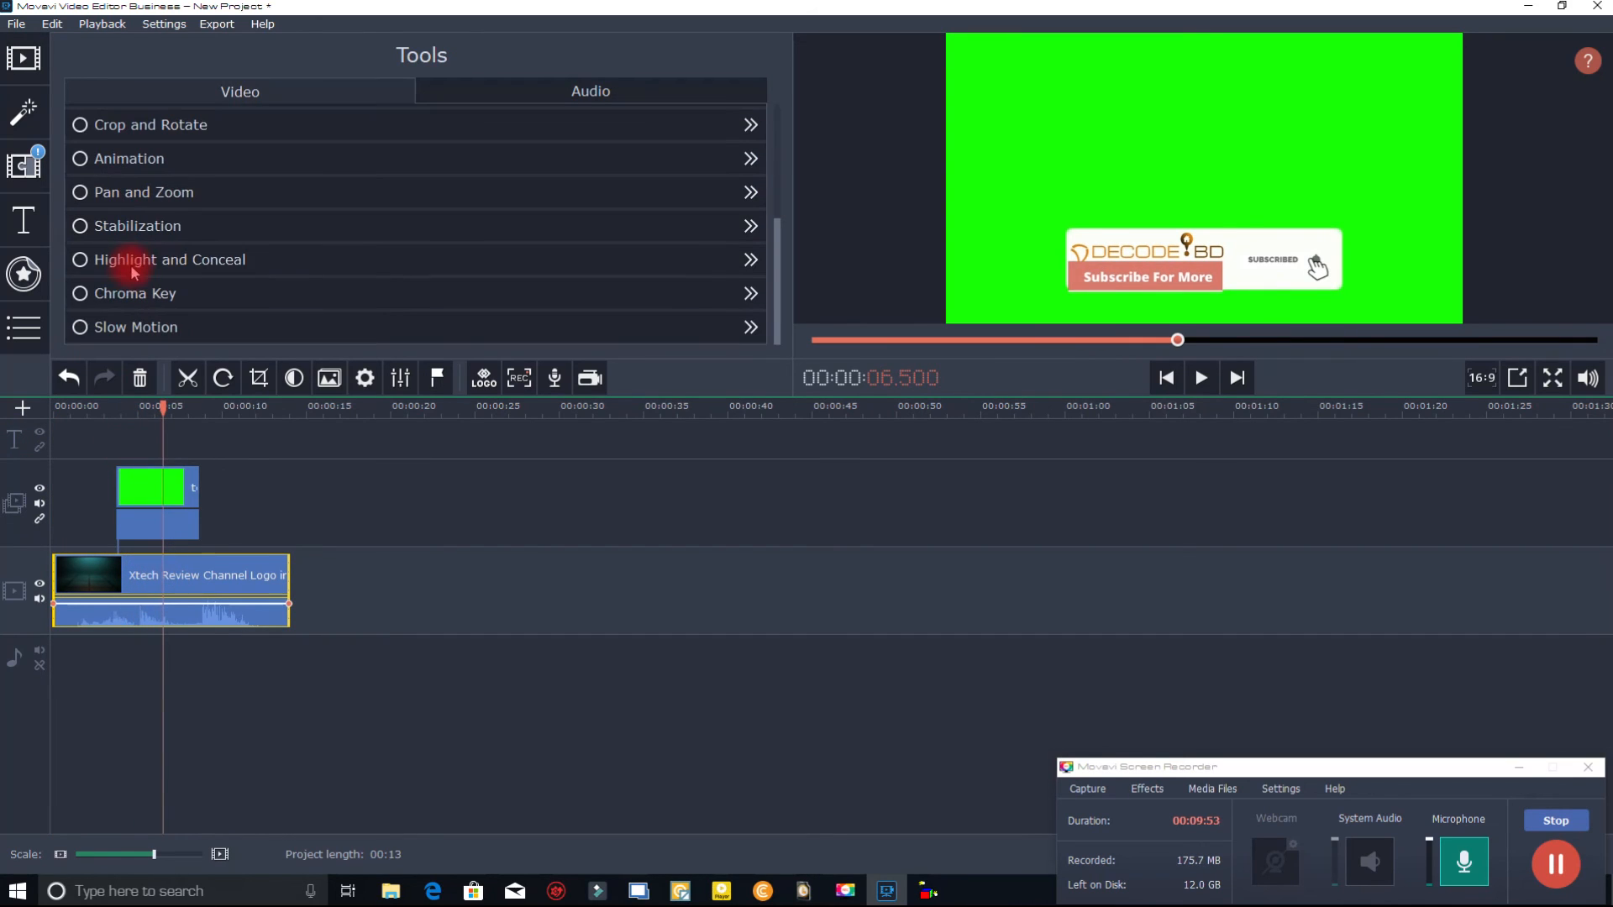
{"action": "left_click", "coordinate": [80, 296]}
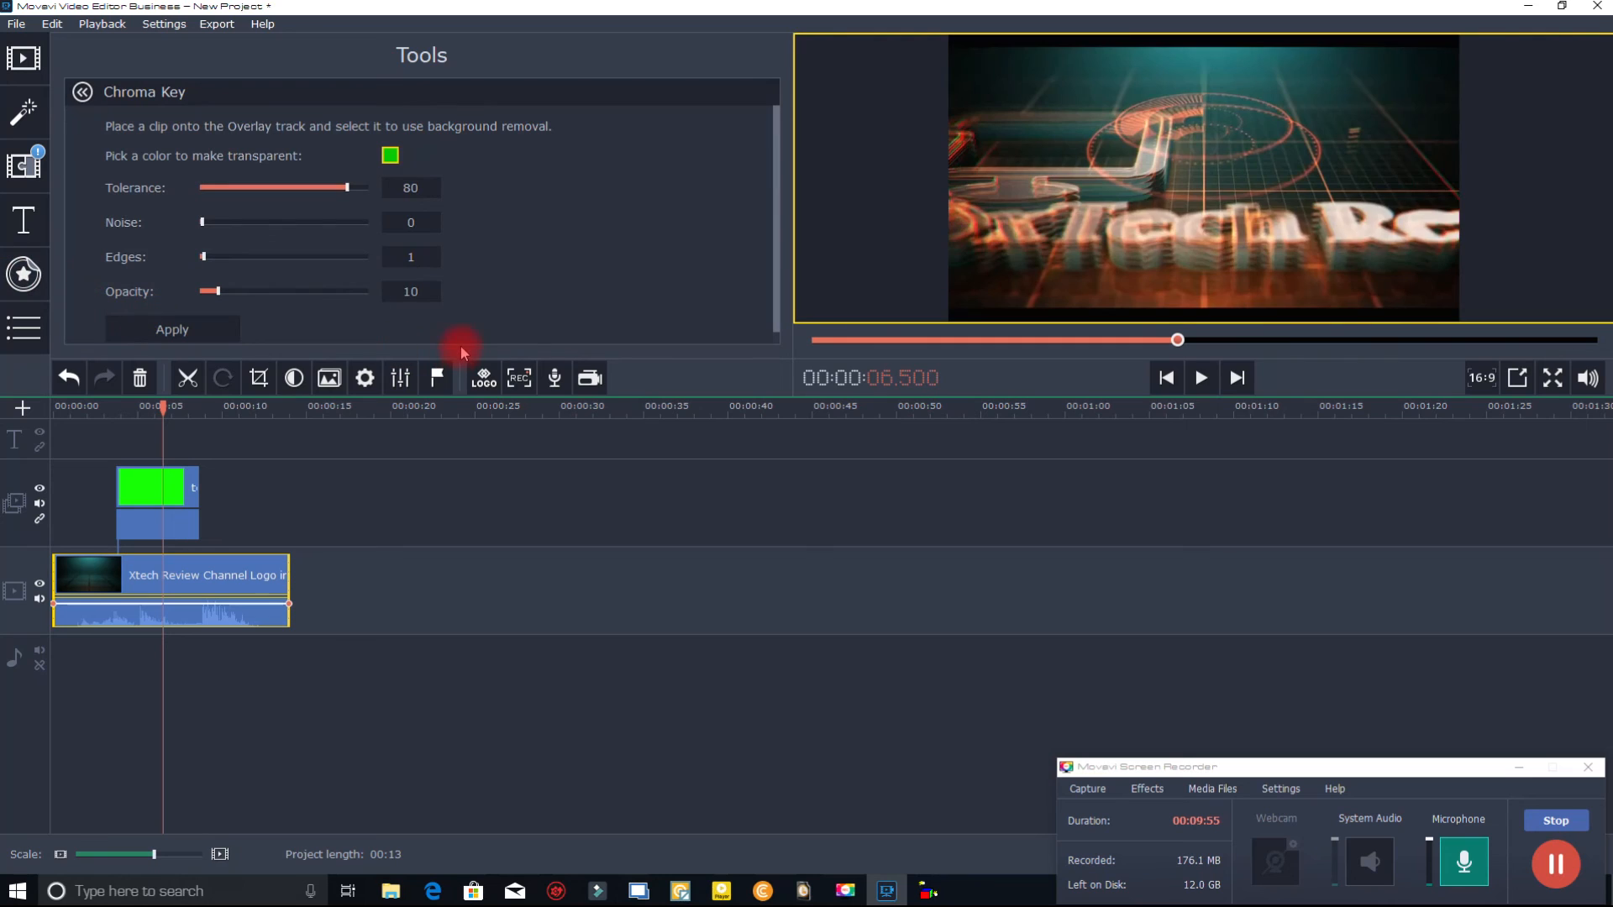
{"action": "left_click_drag", "start_coordinate": [1179, 347], "coordinate": [1079, 351]}
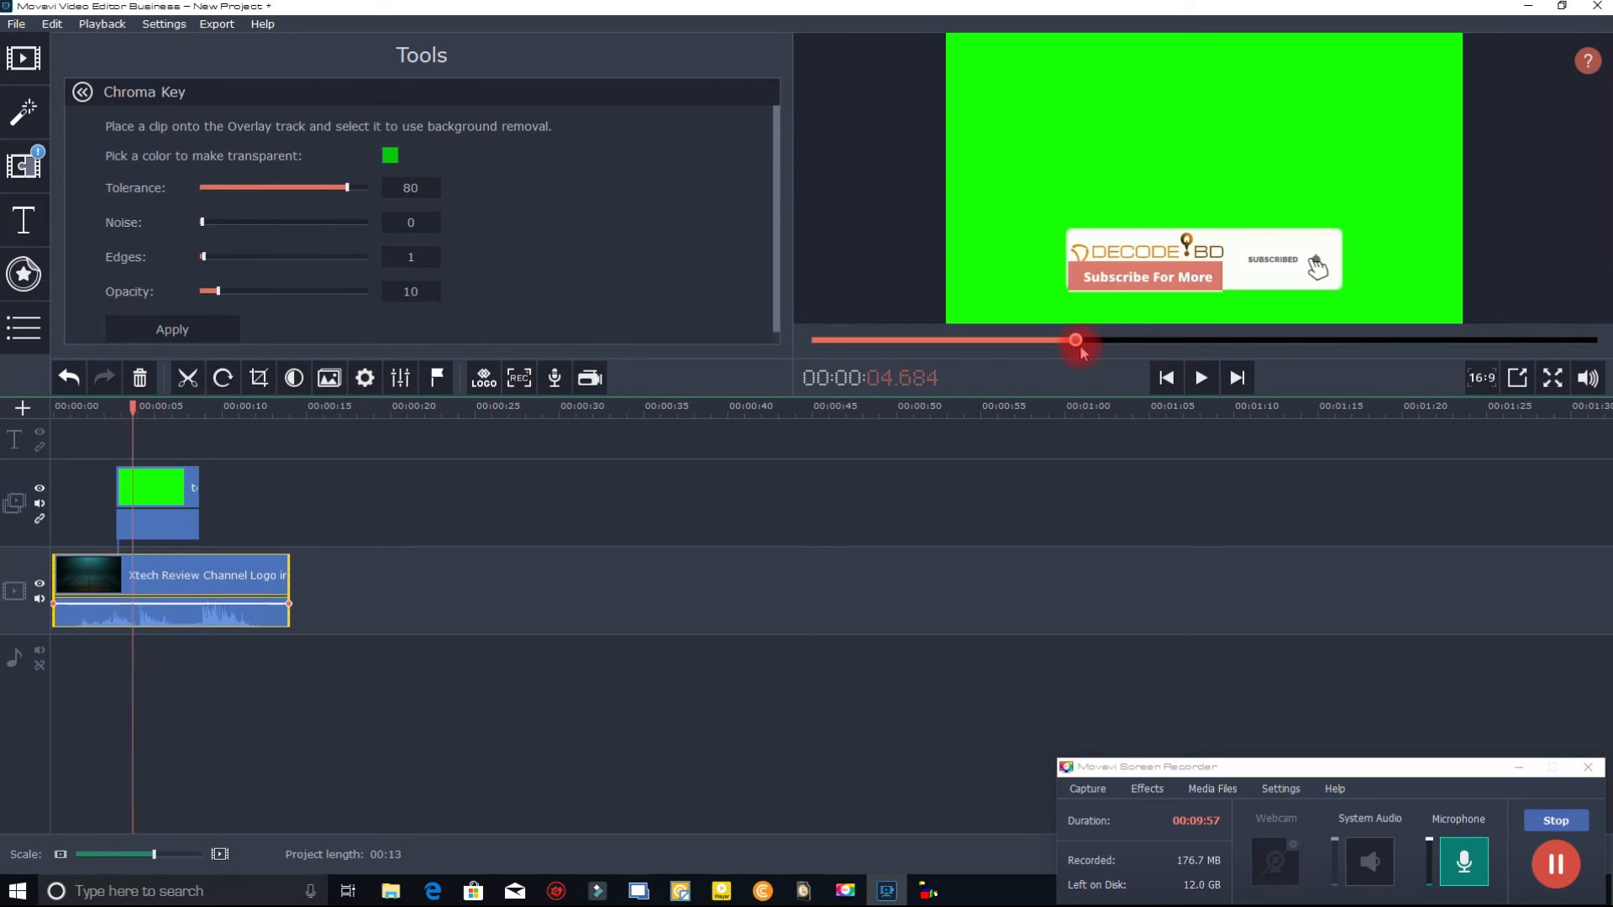
{"action": "left_click", "coordinate": [1166, 377]}
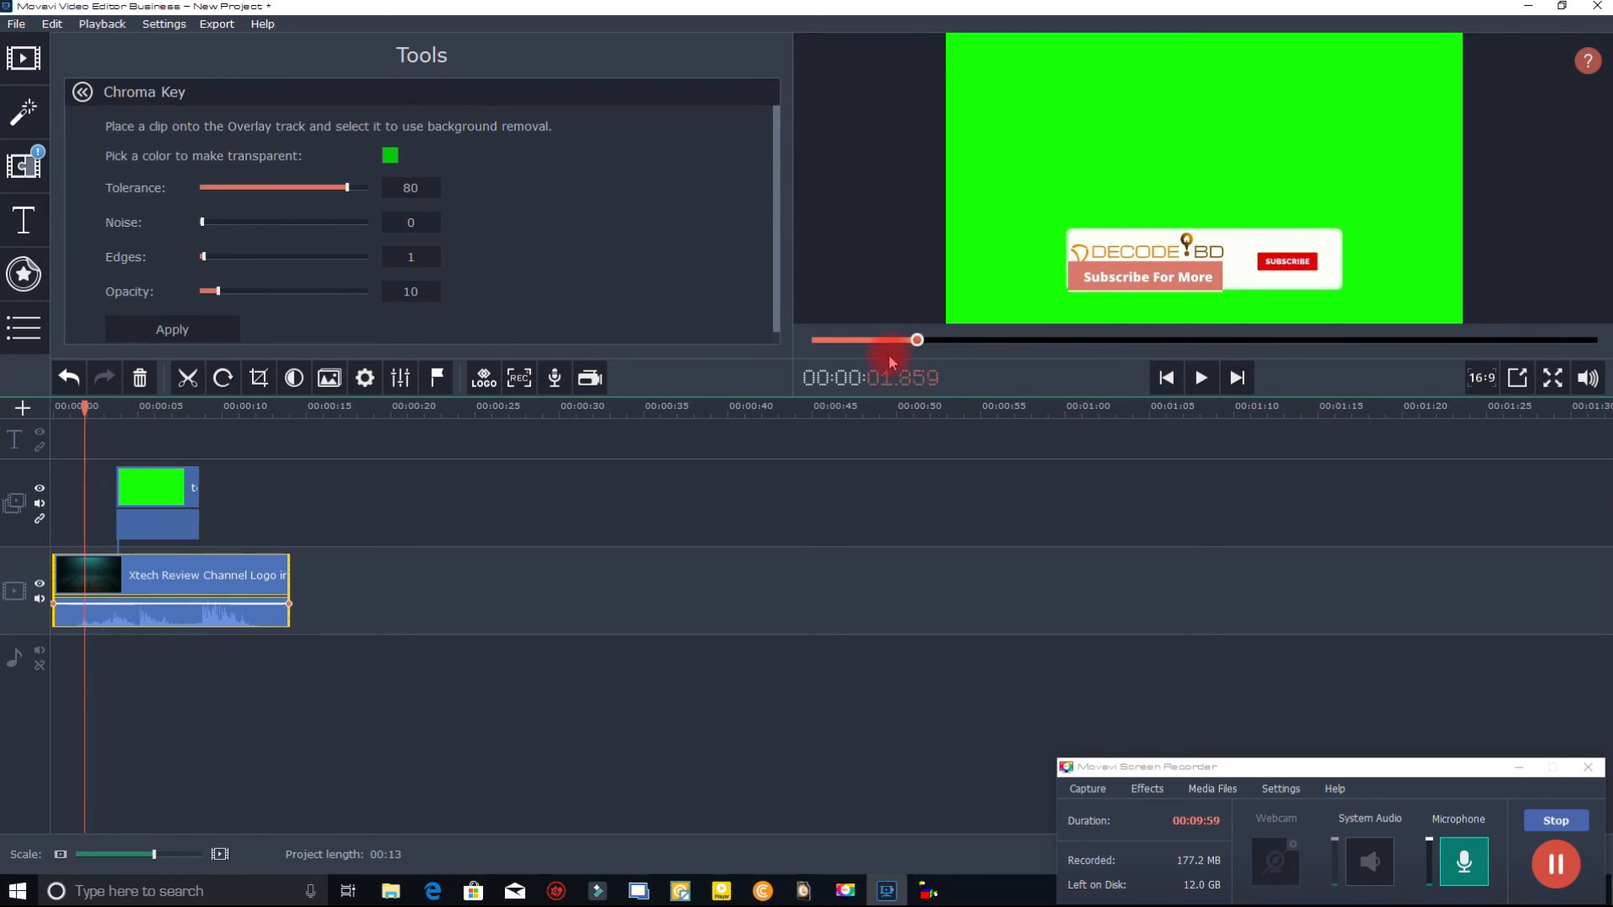
{"action": "left_click", "coordinate": [1201, 378]}
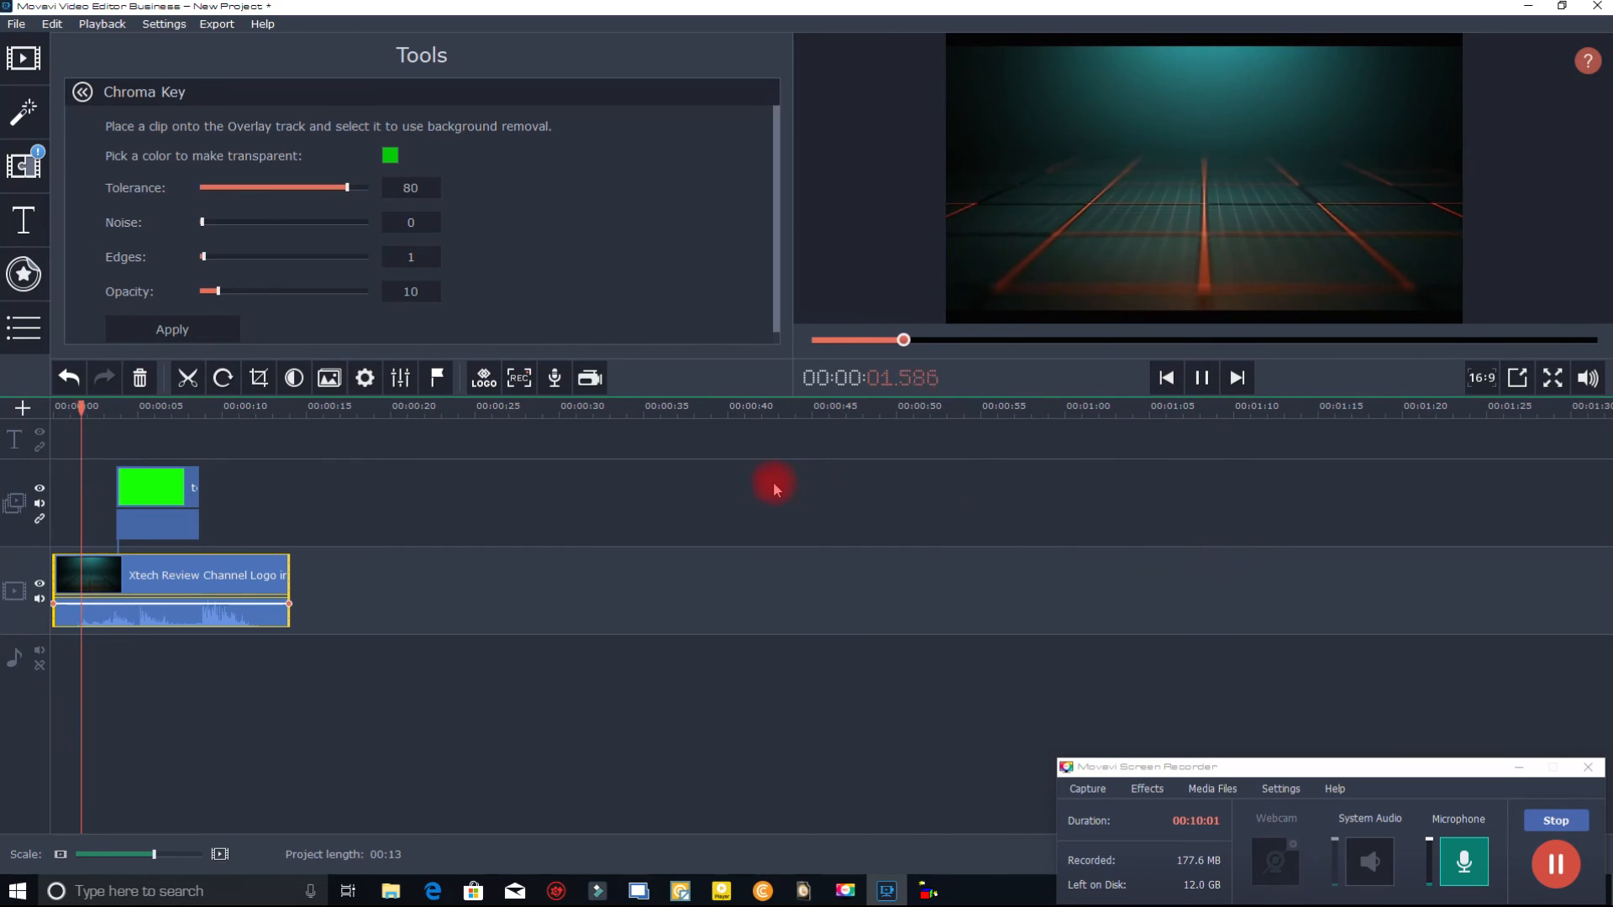
{"action": "left_click", "coordinate": [1202, 377]}
{"action": "left_click", "coordinate": [164, 329]}
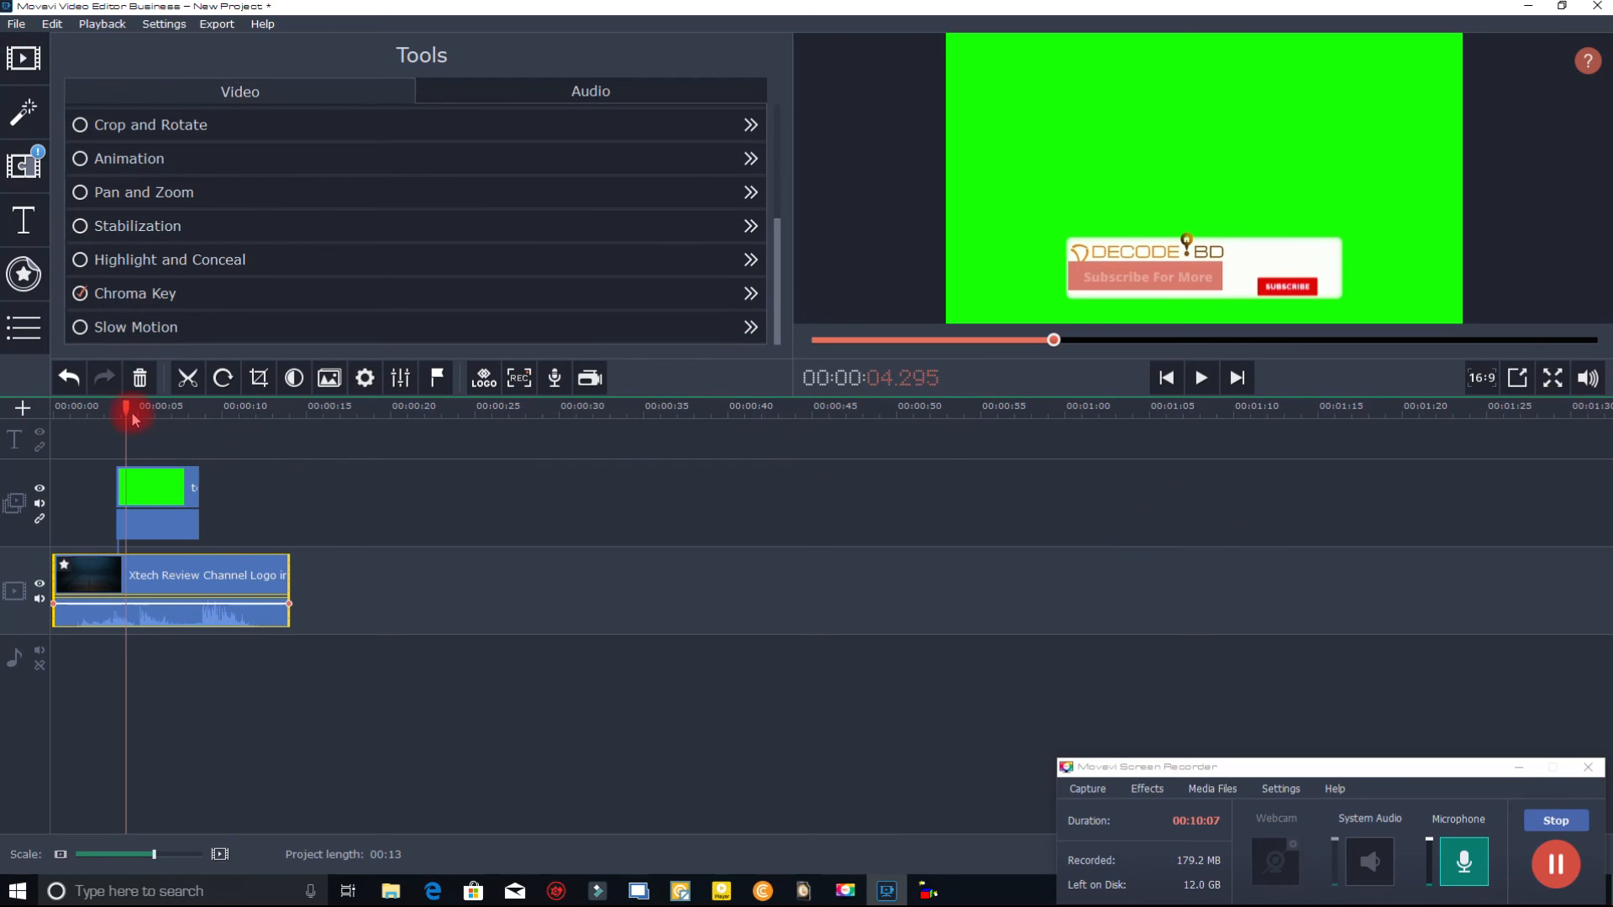
Apply Chroma Key to the test2 overlay clip with green as the transparent color, tolerance 80, edges 1 and opacity 10.
{"action": "left_click_drag", "start_coordinate": [128, 410], "coordinate": [132, 410]}
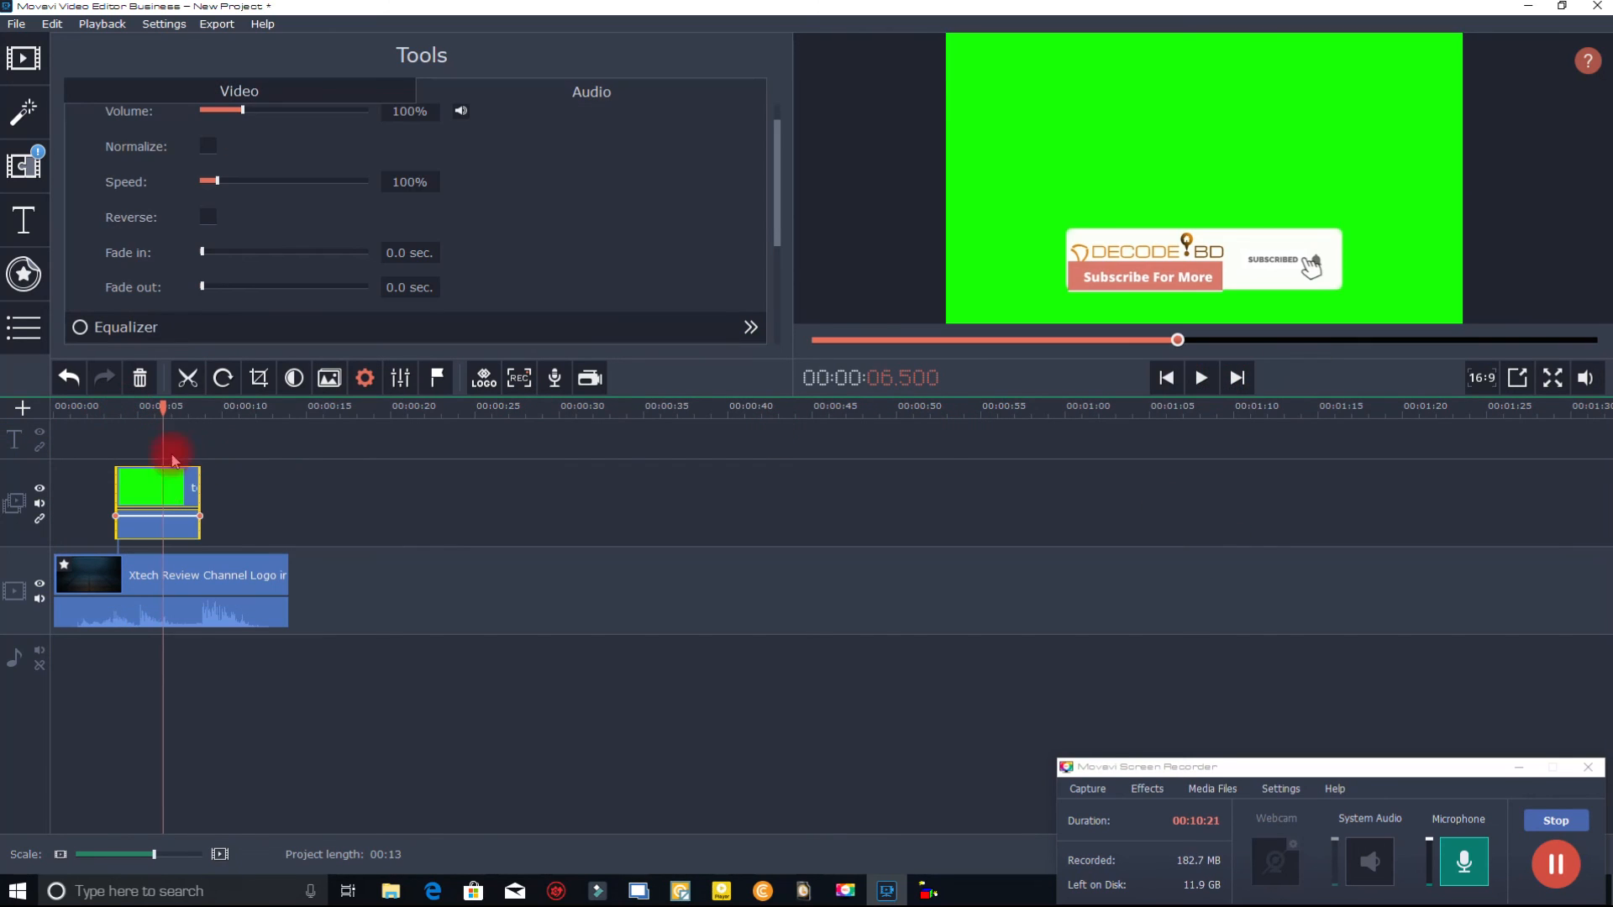
{"action": "scroll", "coordinate": [335, 199], "scroll_direction": "down", "scroll_amount": 3}
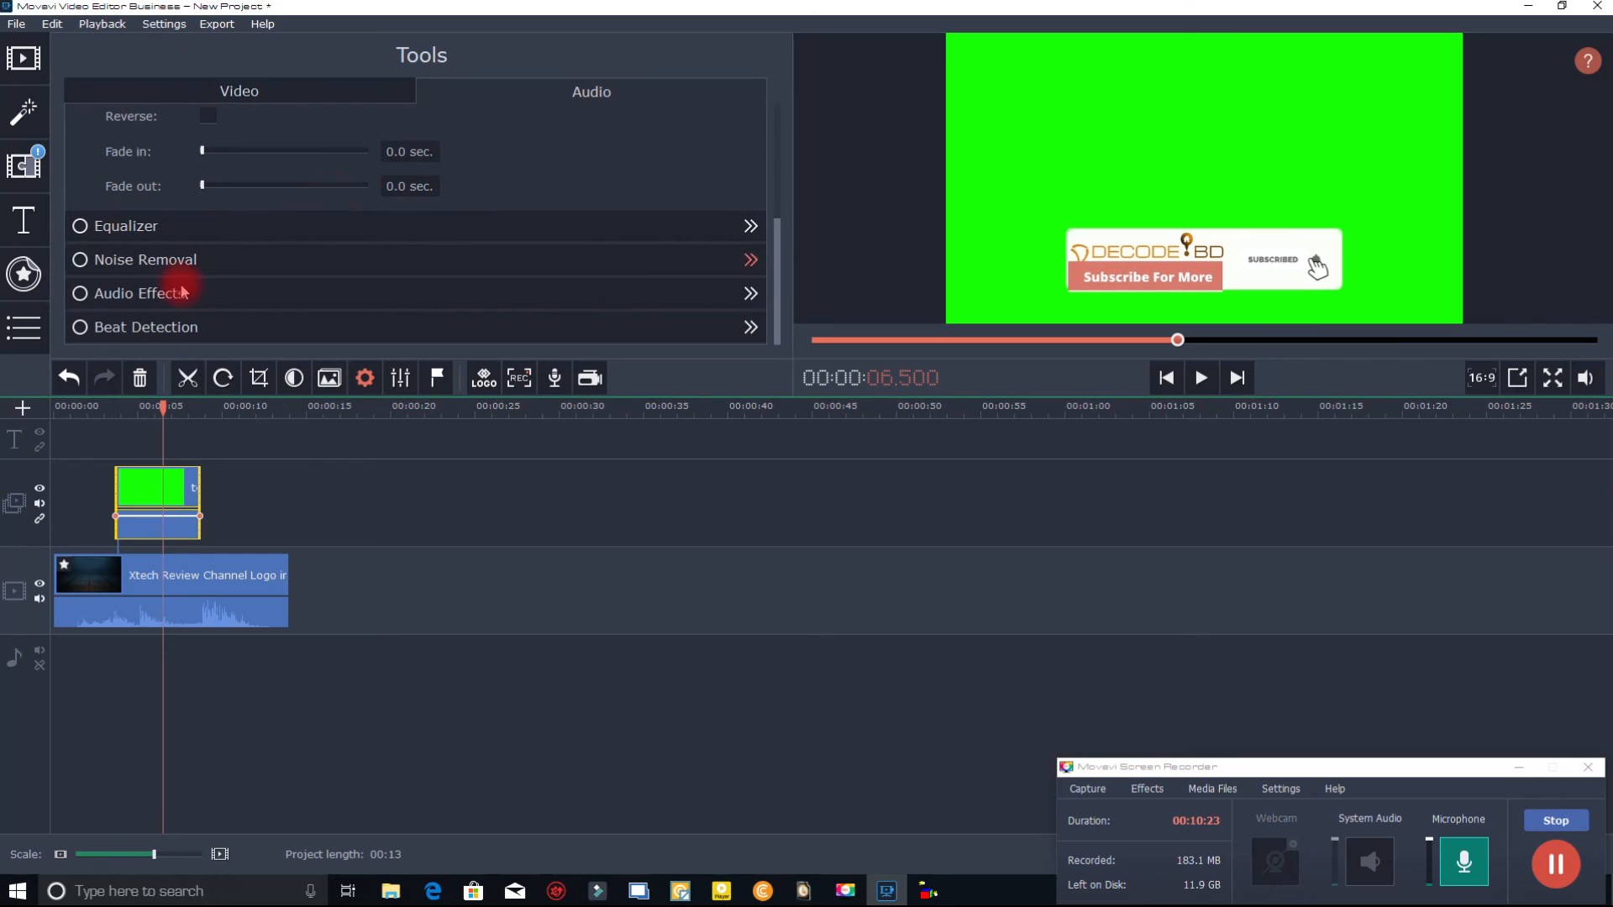
{"action": "left_click", "coordinate": [172, 505]}
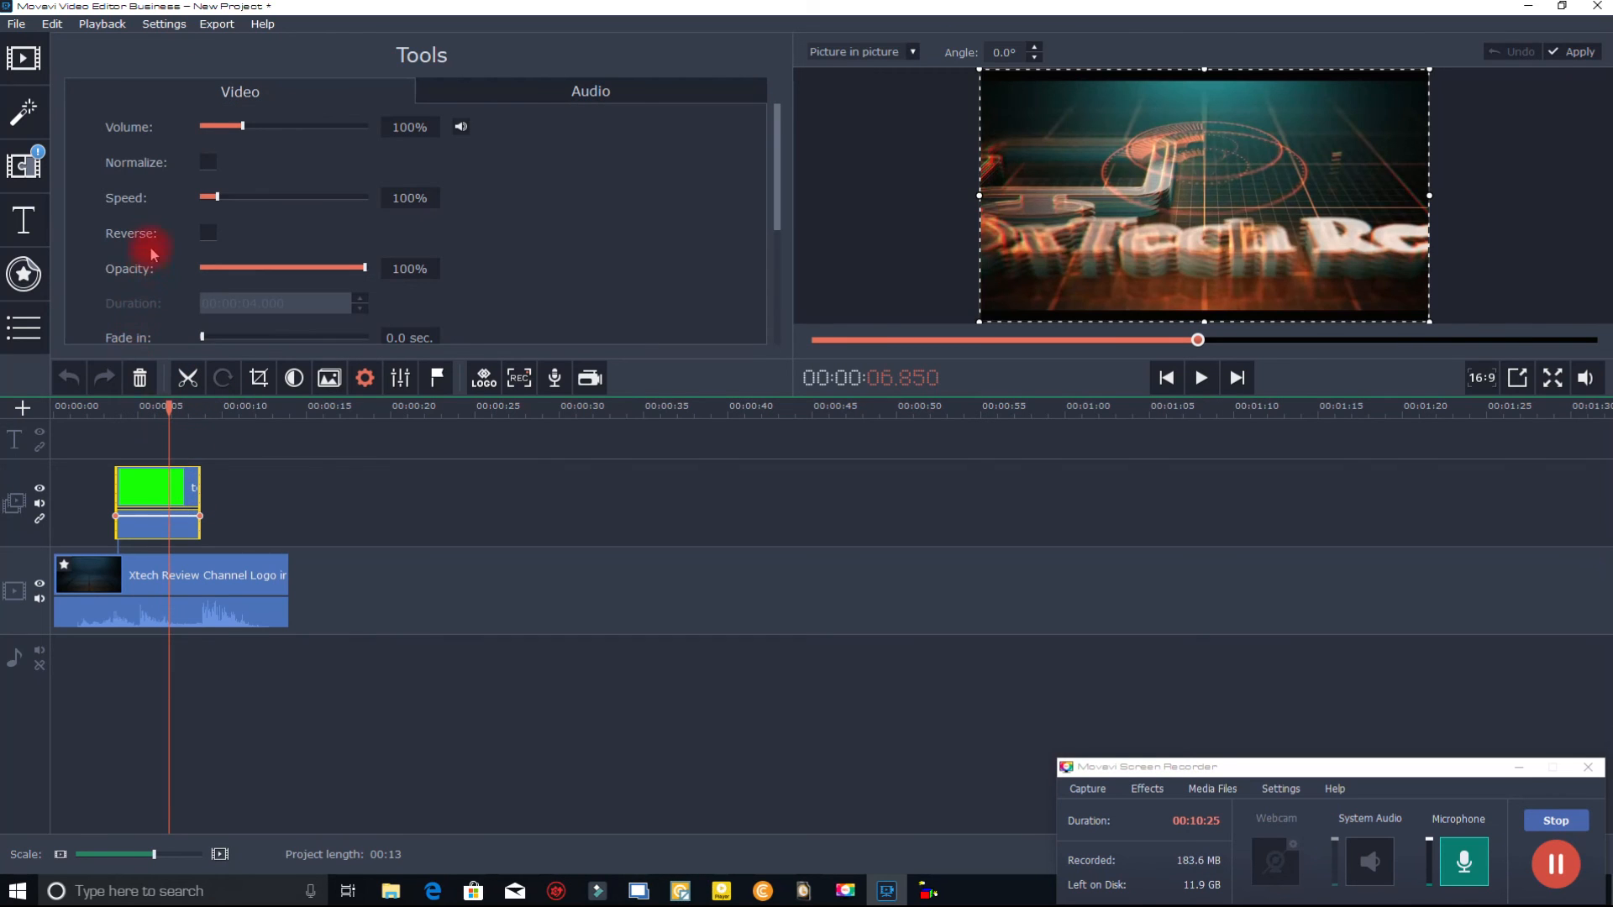
{"action": "scroll", "coordinate": [269, 181], "scroll_direction": "down", "scroll_amount": 5}
{"action": "left_click", "coordinate": [101, 299]}
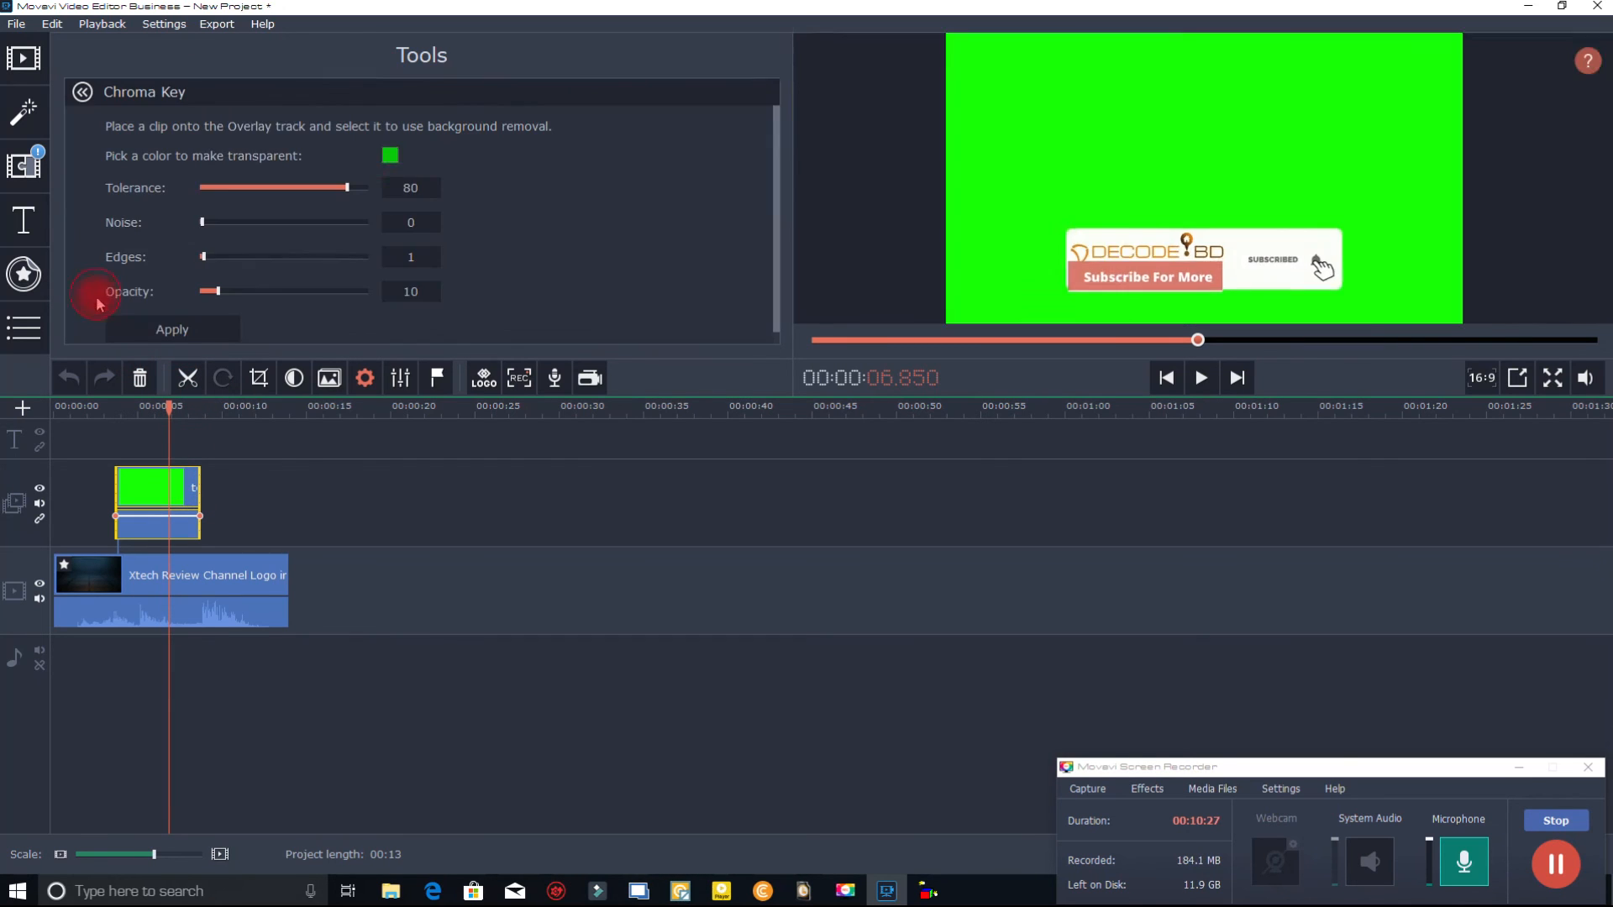
{"action": "left_click", "coordinate": [167, 328]}
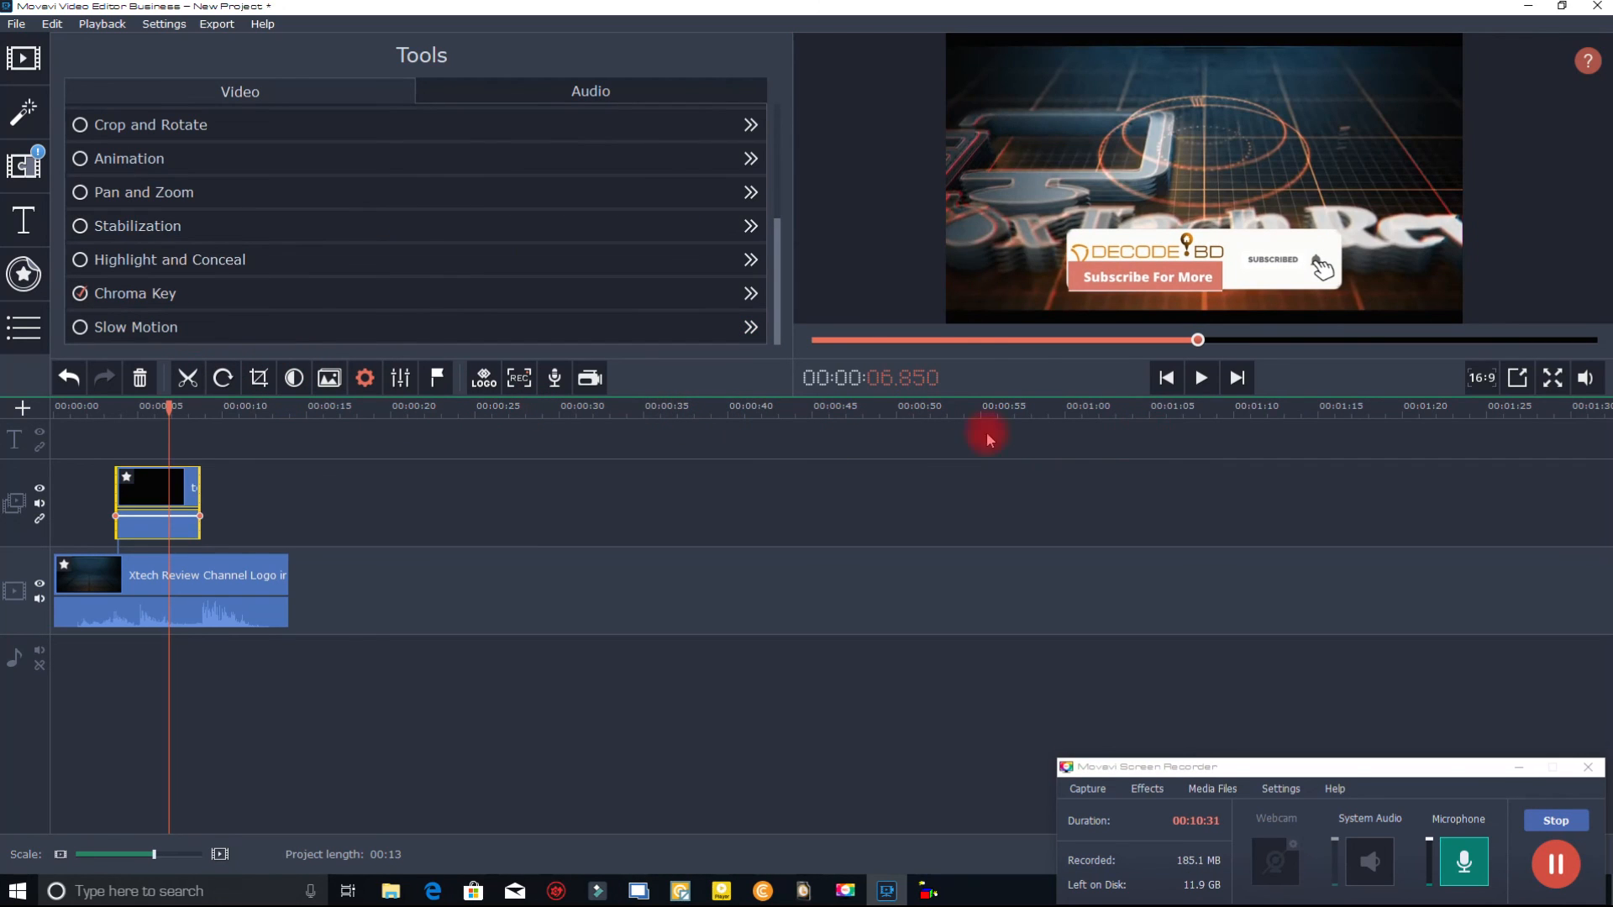
Play the keyed overlay over the intro from the beginning, and minimize the screen recorder and editor windows.
{"action": "left_click_drag", "start_coordinate": [169, 408], "coordinate": [54, 406]}
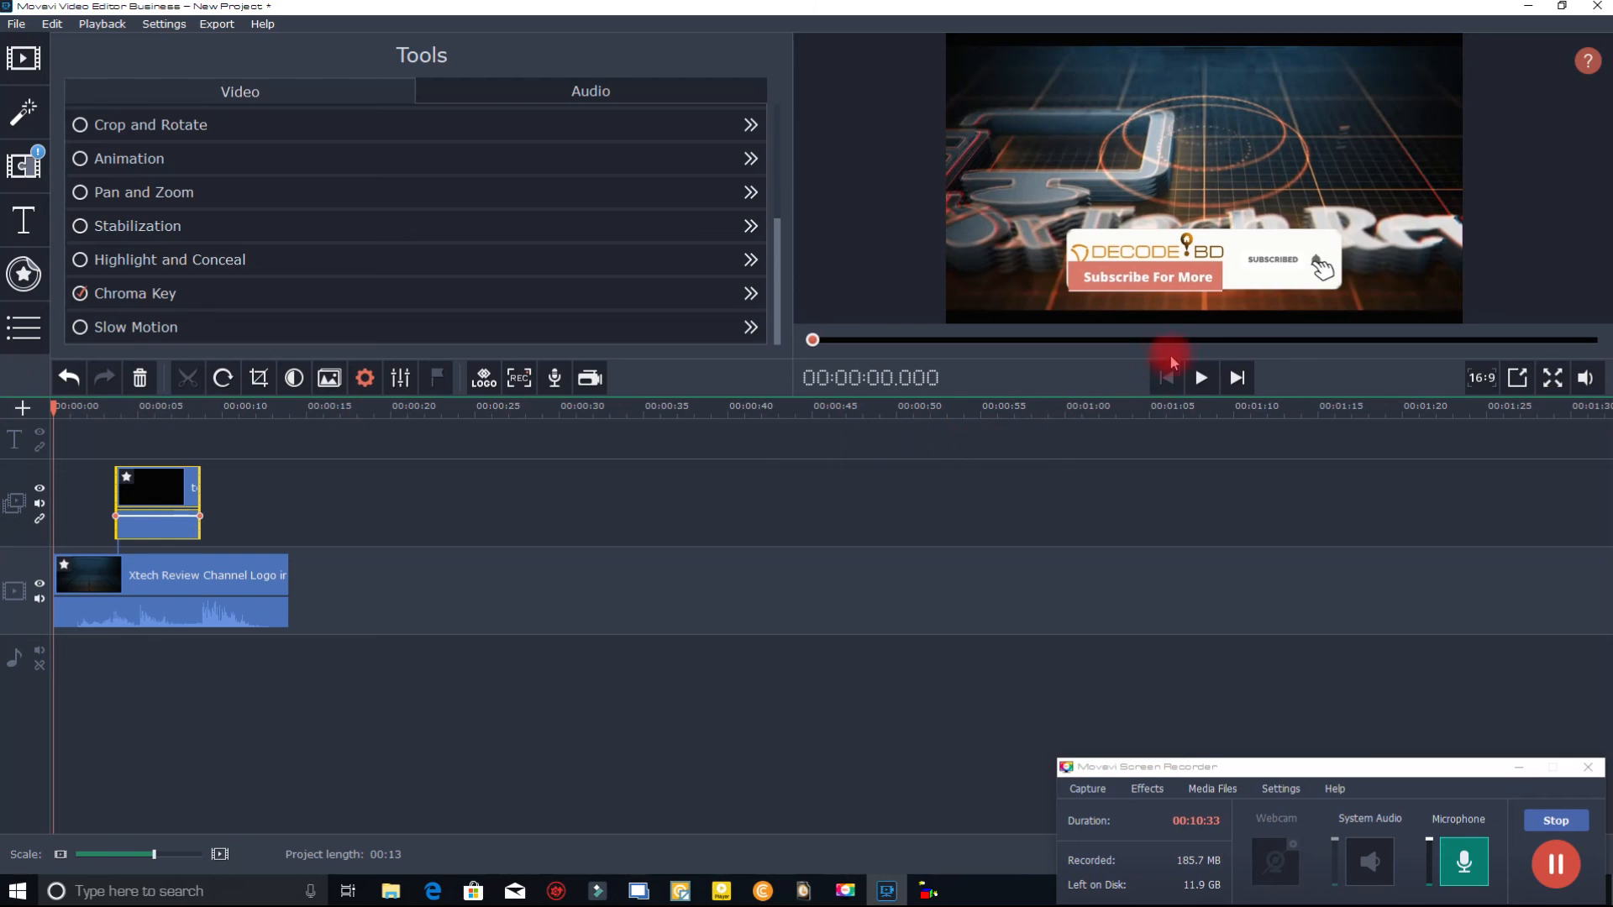
{"action": "left_click", "coordinate": [1200, 379]}
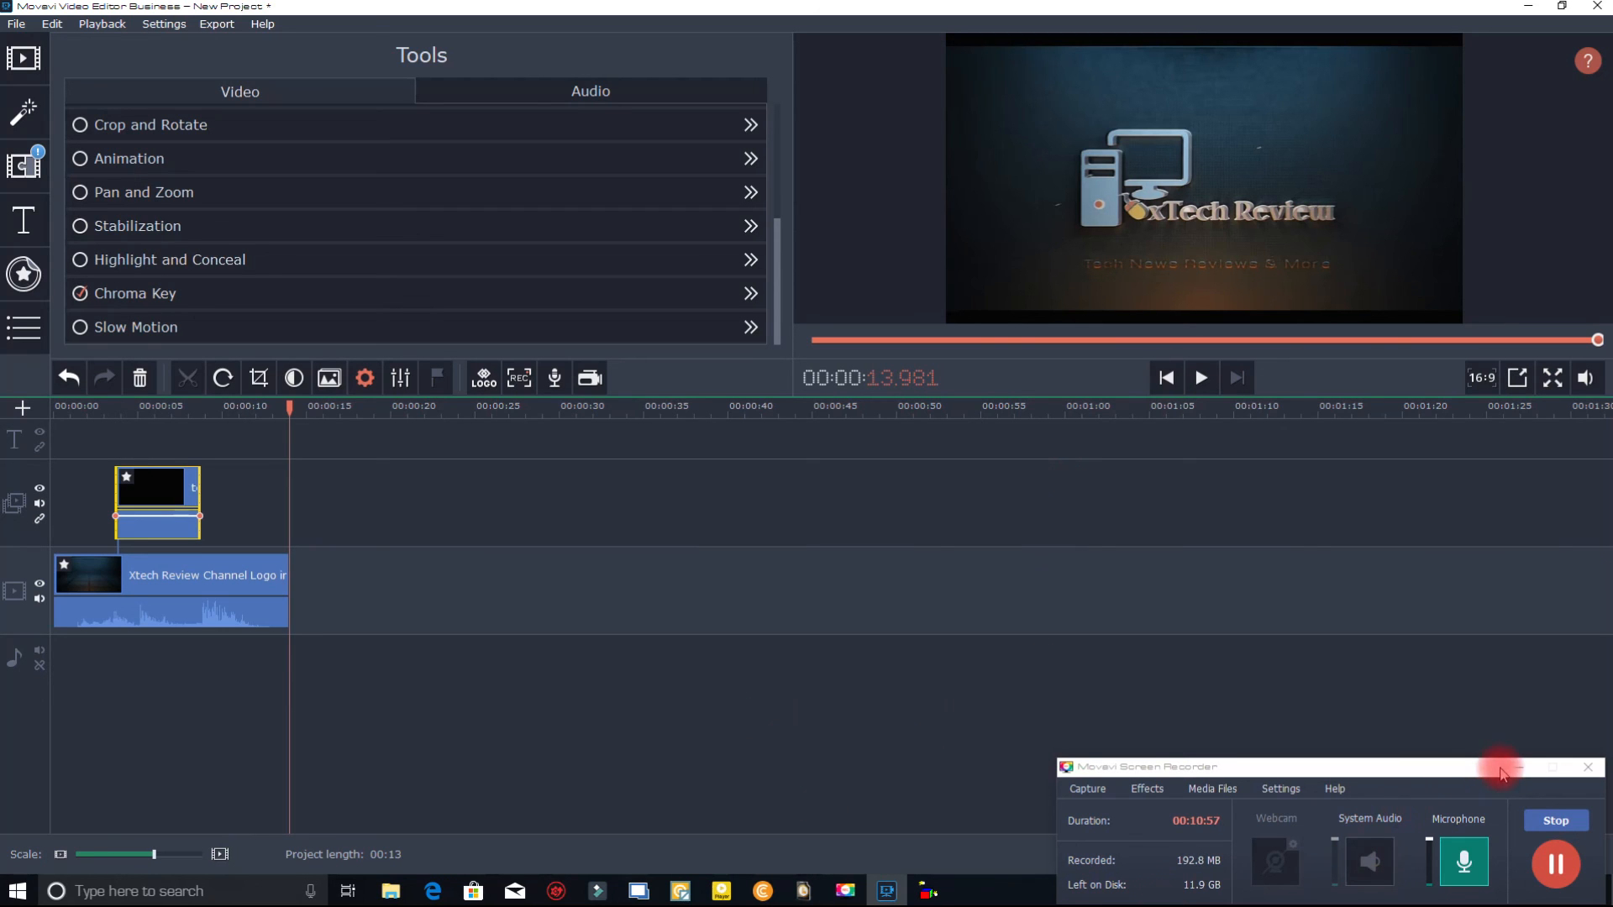
{"action": "left_click", "coordinate": [1529, 775]}
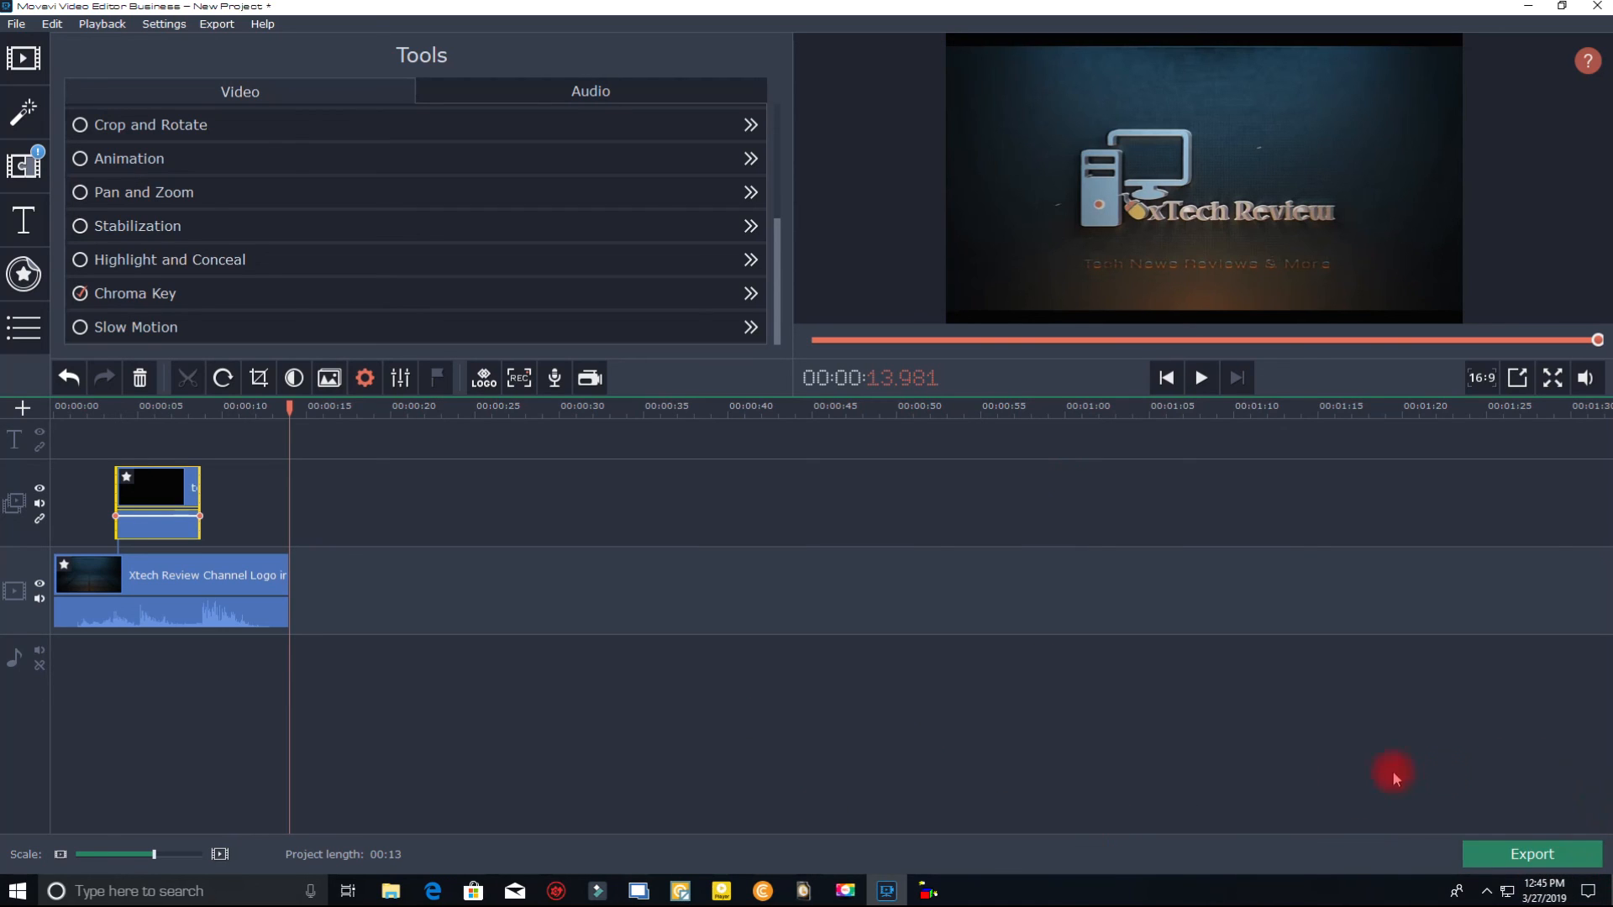
{"action": "left_click", "coordinate": [886, 899]}
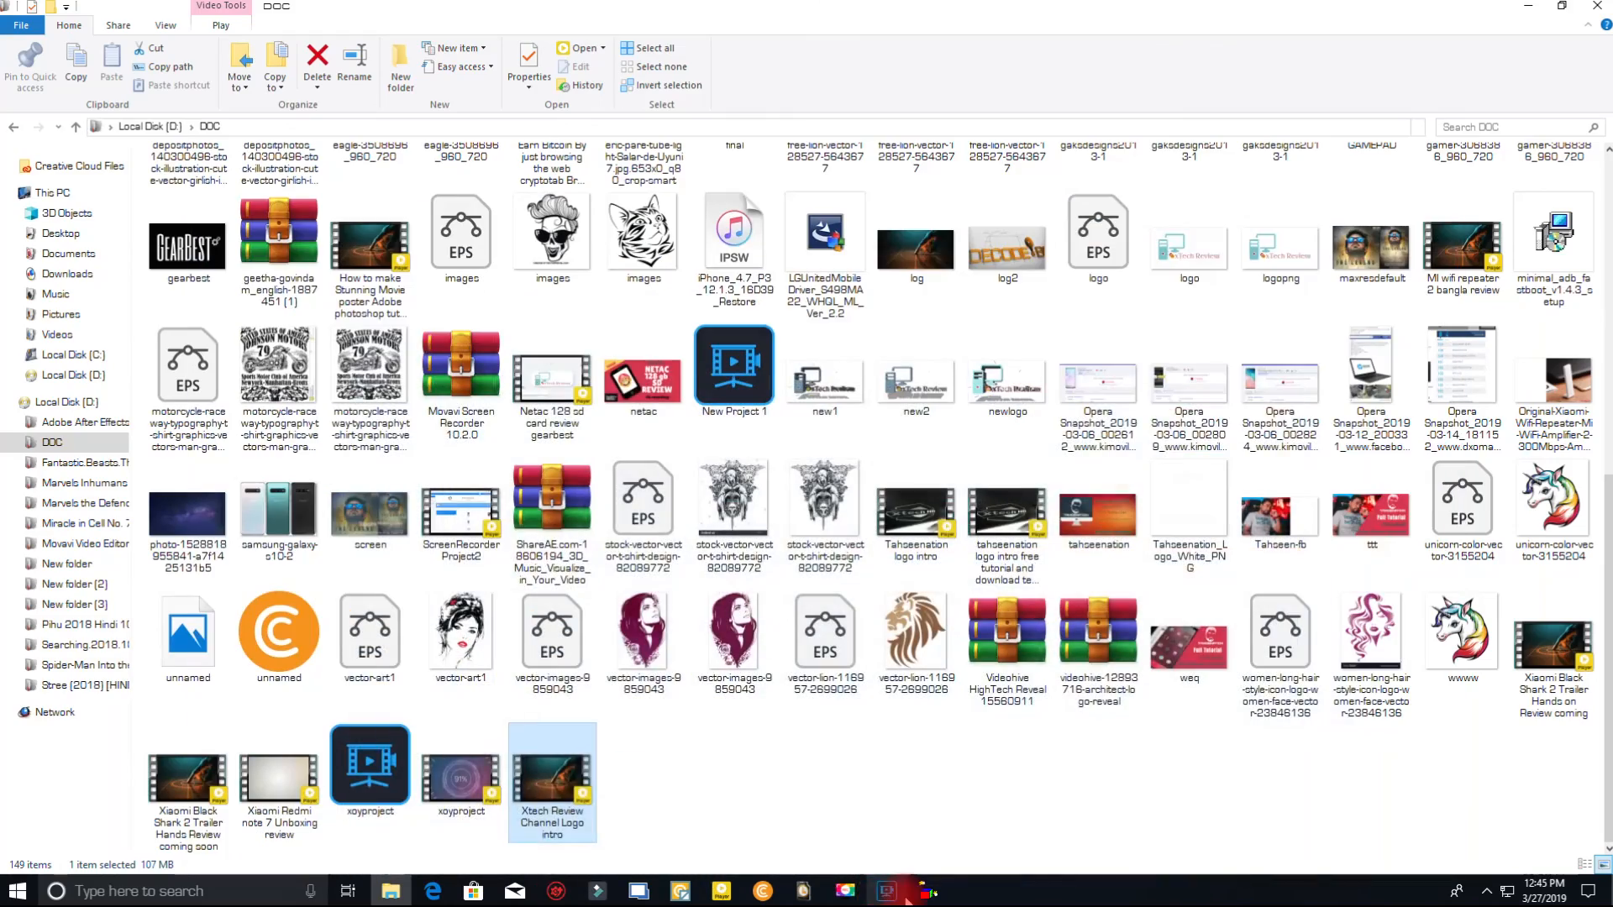